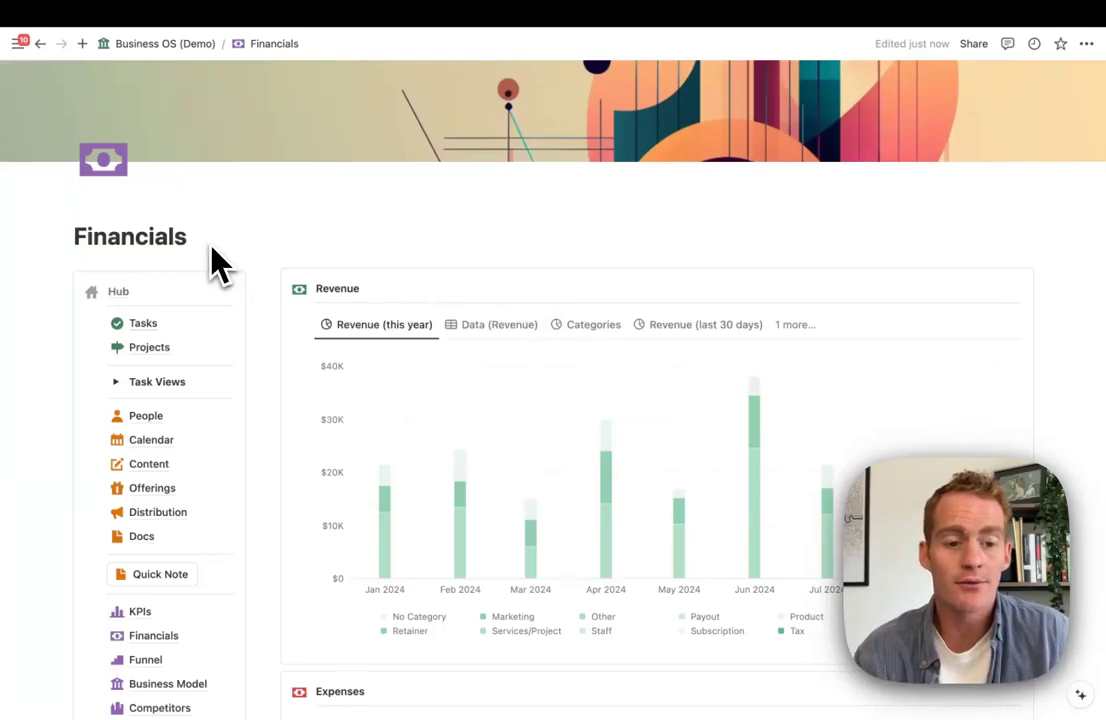
- Look over the Revenue, Expenses and Profit-Loss charts on the Financials page and the available Revenue views
{"action": "scroll", "coordinate": [490, 284], "scroll_direction": "down", "scroll_amount": 2}
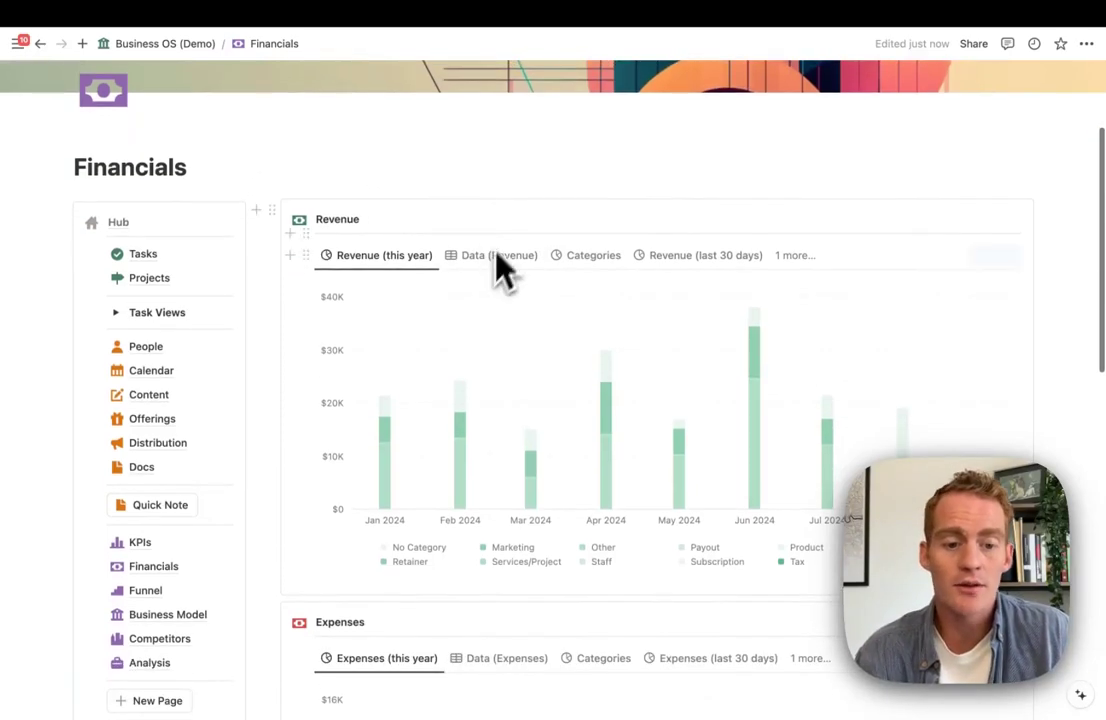
{"action": "scroll", "coordinate": [686, 276], "scroll_direction": "down", "scroll_amount": 4}
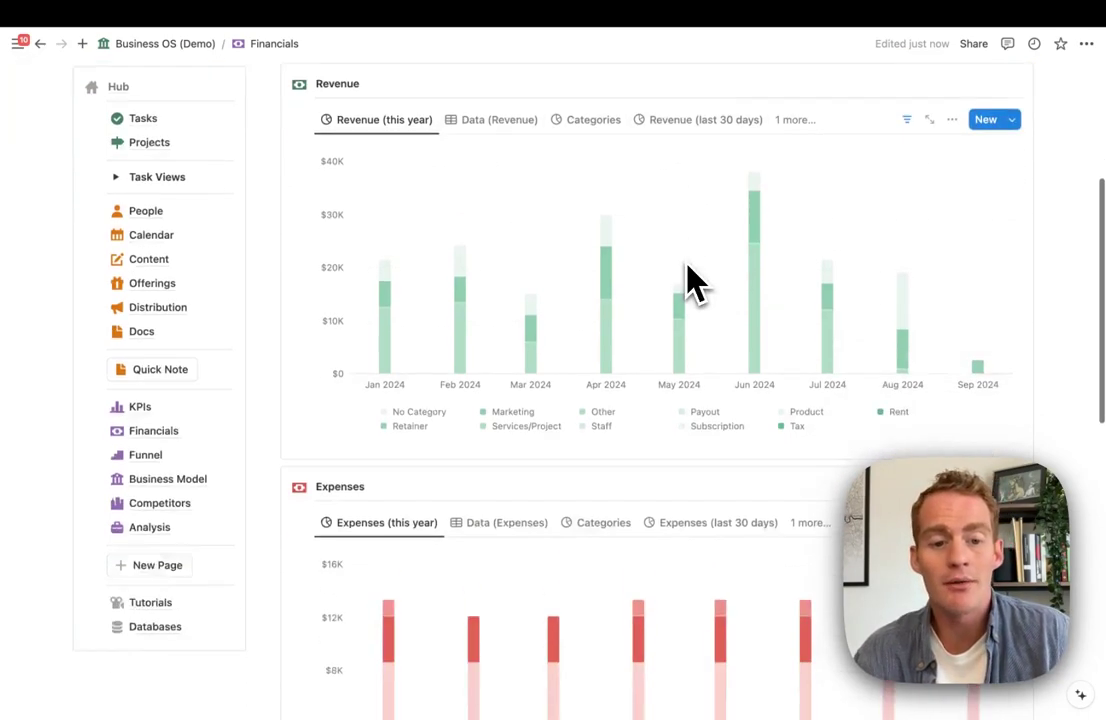
{"action": "scroll", "coordinate": [690, 280], "scroll_direction": "down", "scroll_amount": 10}
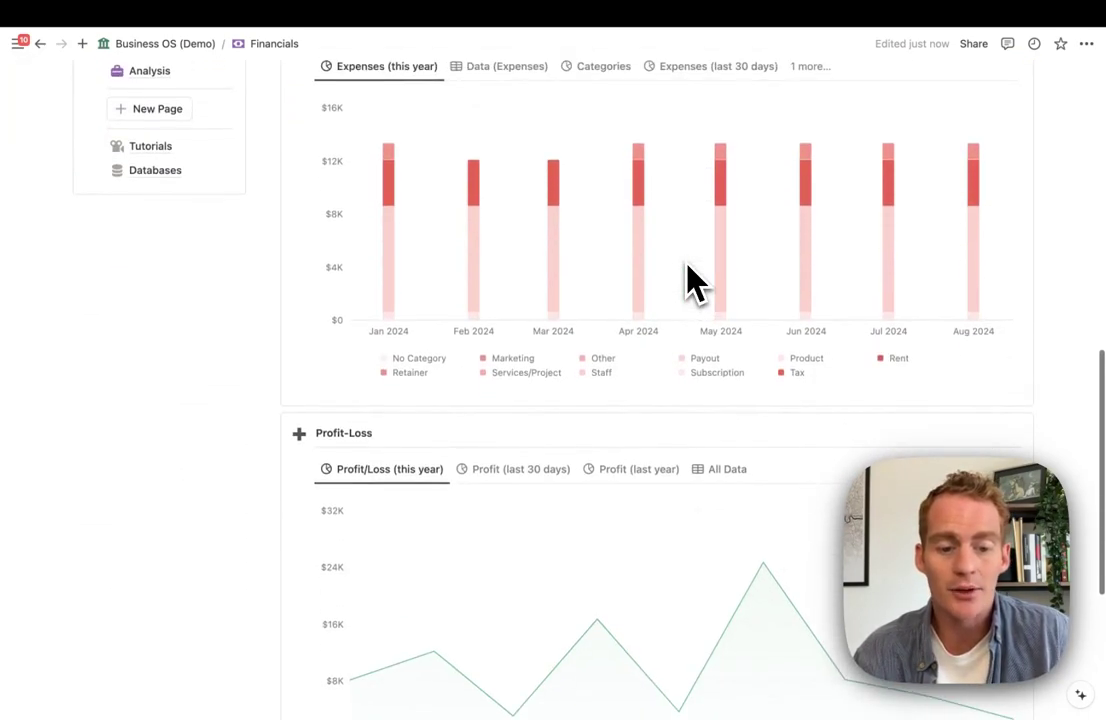
{"action": "scroll", "coordinate": [693, 281], "scroll_direction": "up", "scroll_amount": 15}
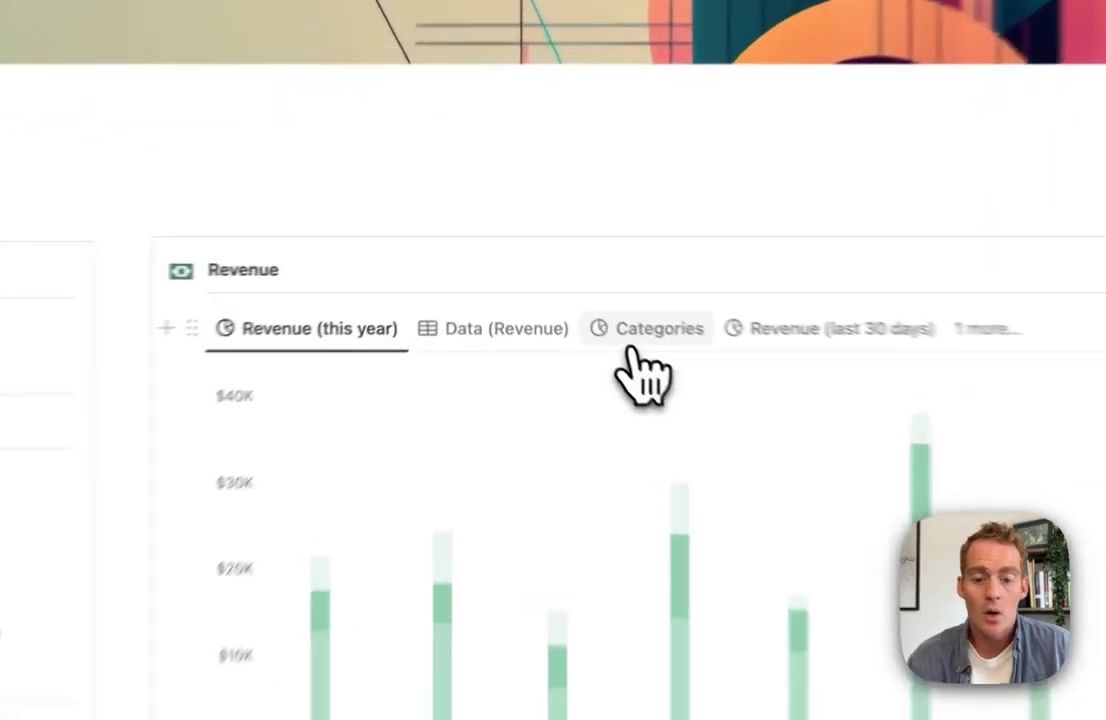
{"action": "left_click", "coordinate": [650, 328]}
{"action": "left_click", "coordinate": [790, 328]}
{"action": "left_click", "coordinate": [320, 328]}
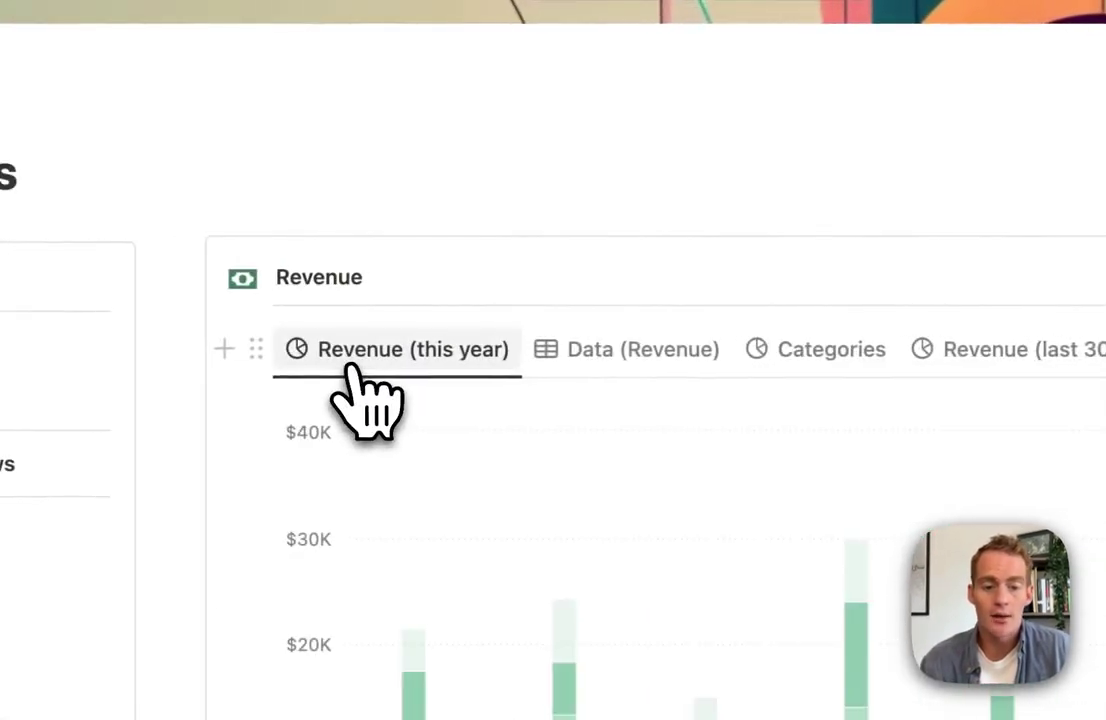
{"action": "scroll", "coordinate": [745, 390], "scroll_direction": "down", "scroll_amount": 10}
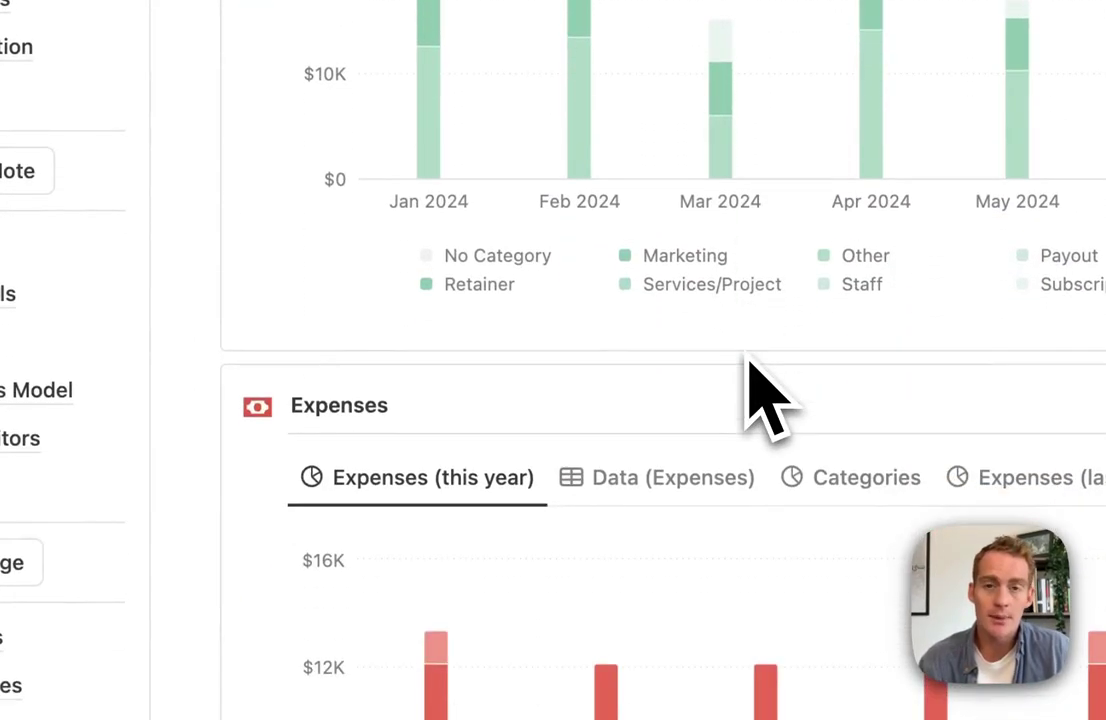
{"action": "scroll", "coordinate": [765, 395], "scroll_direction": "down", "scroll_amount": 5}
{"action": "scroll", "coordinate": [600, 340], "scroll_direction": "up", "scroll_amount": 10}
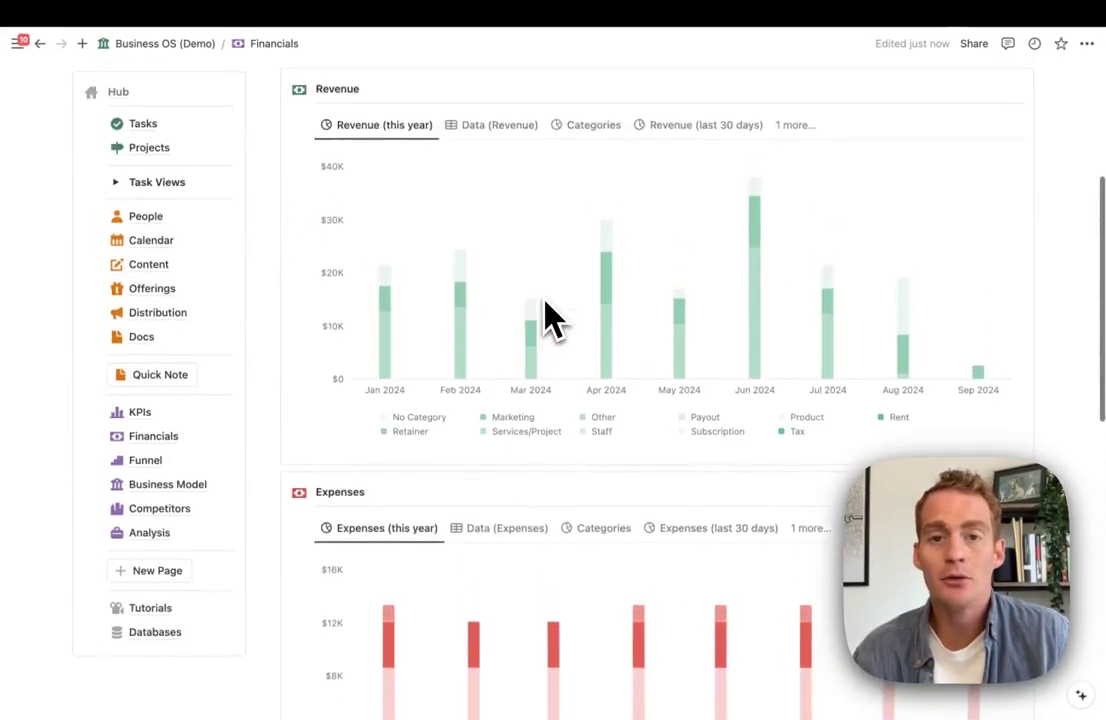
{"action": "scroll", "coordinate": [548, 318], "scroll_direction": "up", "scroll_amount": 4}
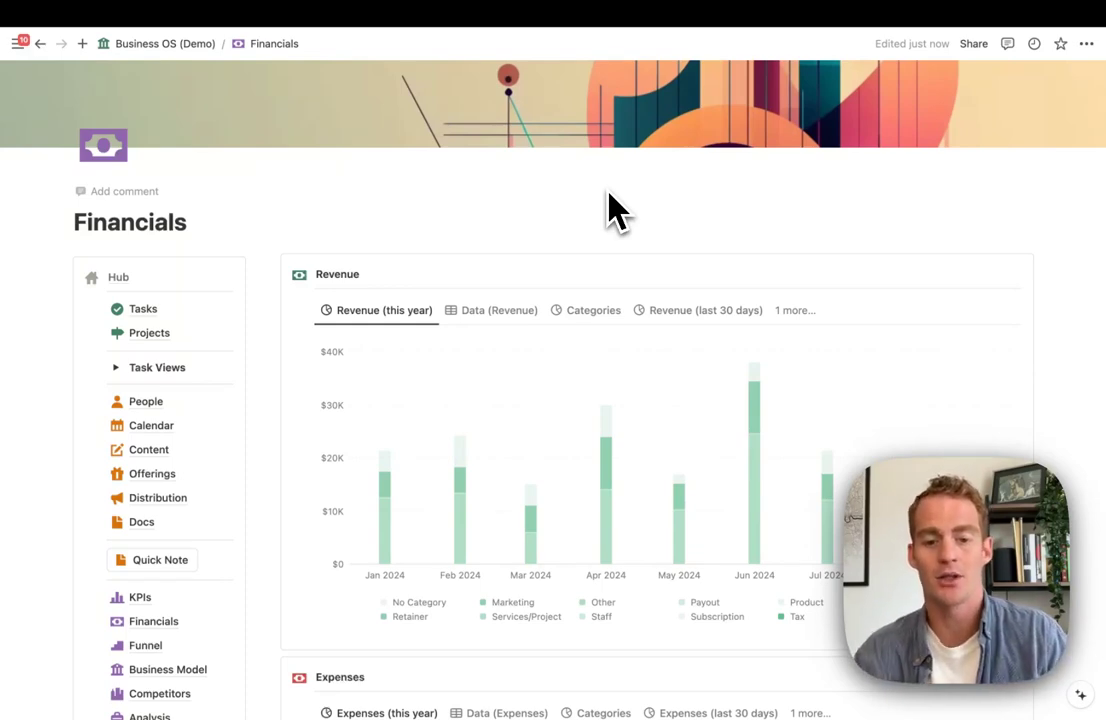
{"action": "scroll", "coordinate": [612, 210], "scroll_direction": "down", "scroll_amount": 1}
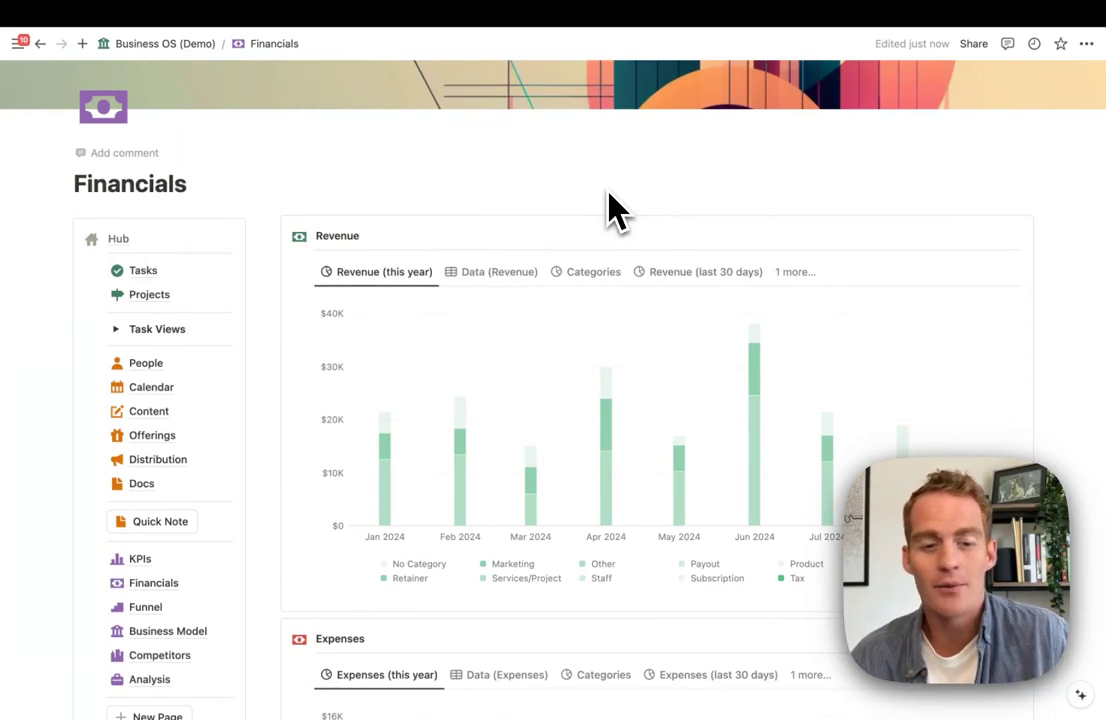
{"action": "scroll", "coordinate": [610, 205], "scroll_direction": "up", "scroll_amount": 2}
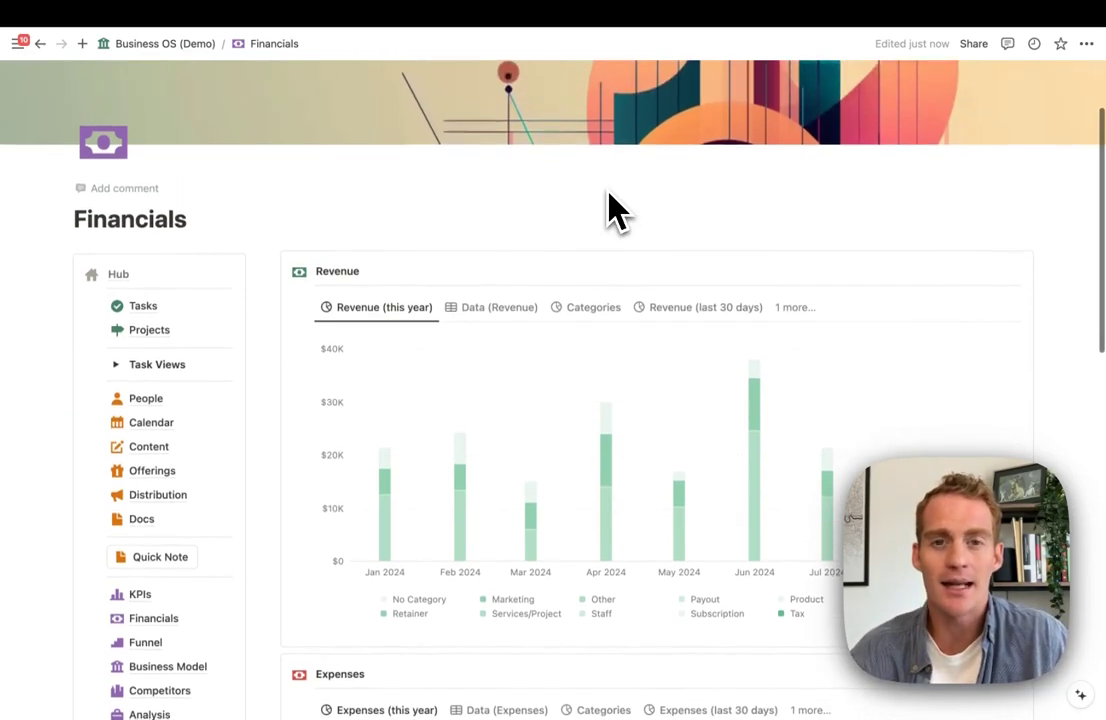
{"action": "scroll", "coordinate": [610, 205], "scroll_direction": "down", "scroll_amount": 2}
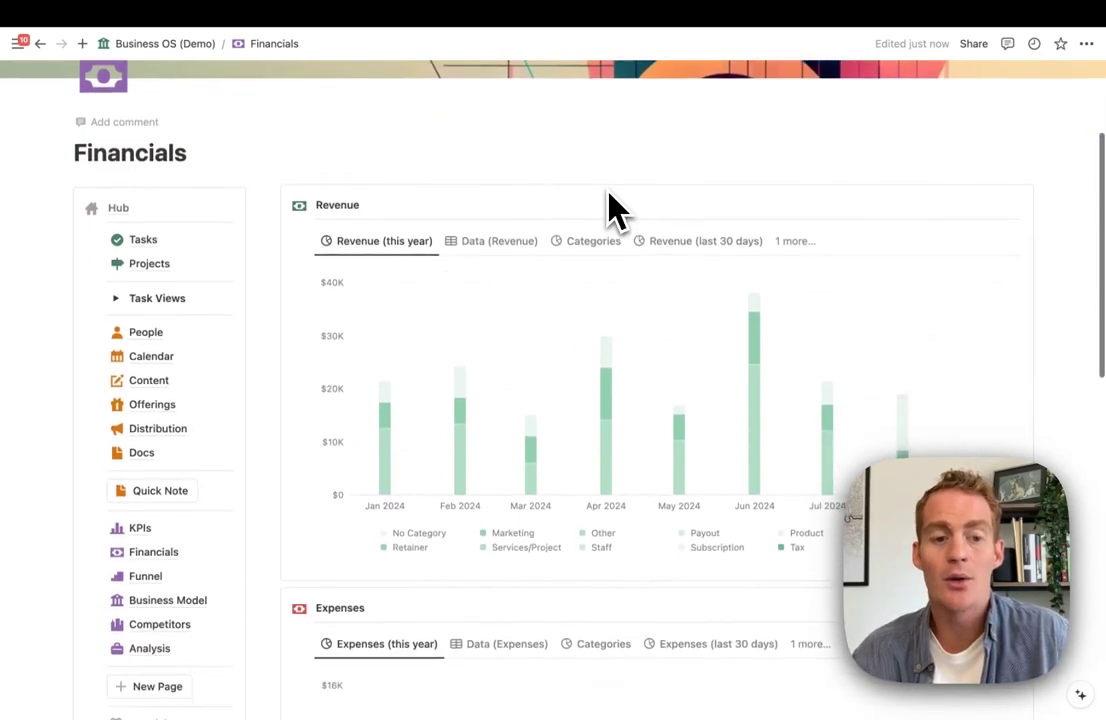
{"action": "scroll", "coordinate": [610, 205], "scroll_direction": "up", "scroll_amount": 1}
{"action": "scroll", "coordinate": [610, 205], "scroll_direction": "down", "scroll_amount": 1}
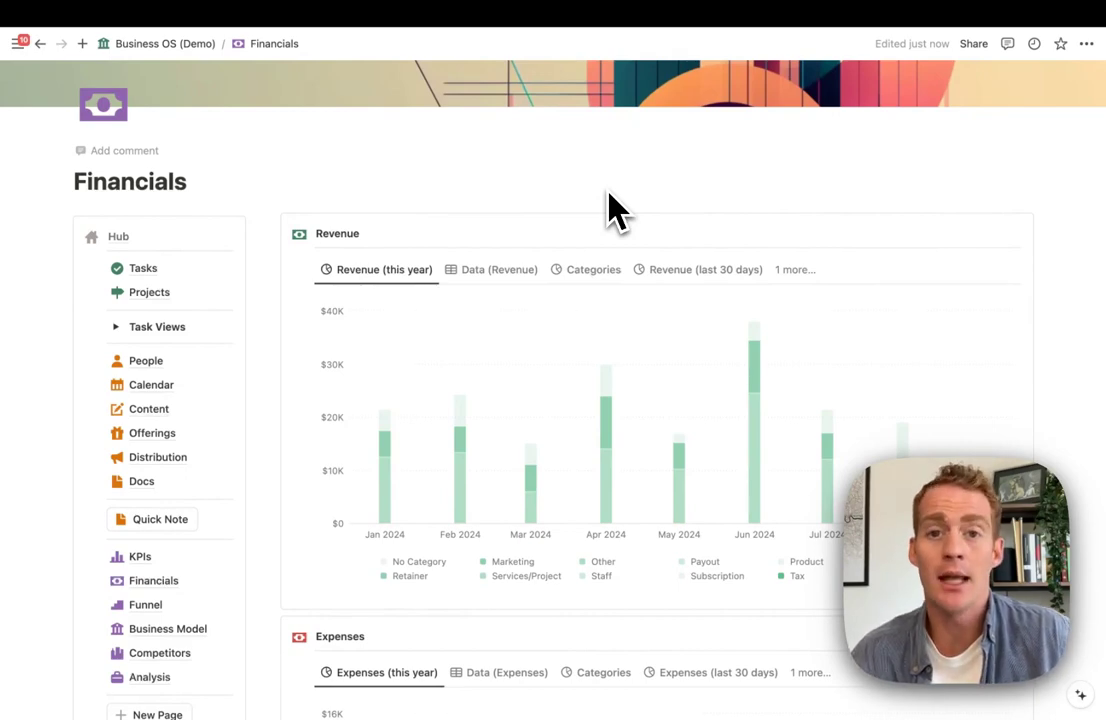
{"action": "scroll", "coordinate": [610, 205], "scroll_direction": "down", "scroll_amount": 1}
{"action": "scroll", "coordinate": [610, 205], "scroll_direction": "up", "scroll_amount": 2}
{"action": "scroll", "coordinate": [610, 205], "scroll_direction": "up", "scroll_amount": 3}
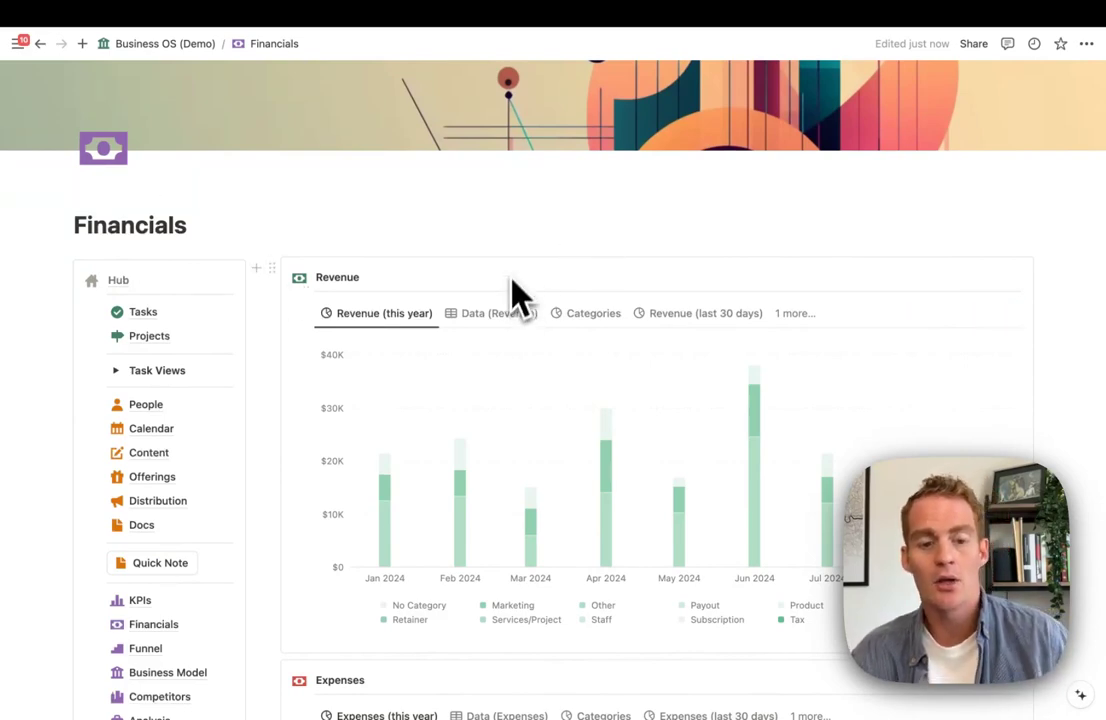
- Review which chart and data table views the Revenue, Expenses and Profit-Loss sections each offer
{"action": "scroll", "coordinate": [514, 265], "scroll_direction": "down", "scroll_amount": 1}
{"action": "scroll", "coordinate": [514, 275], "scroll_direction": "down", "scroll_amount": 1}
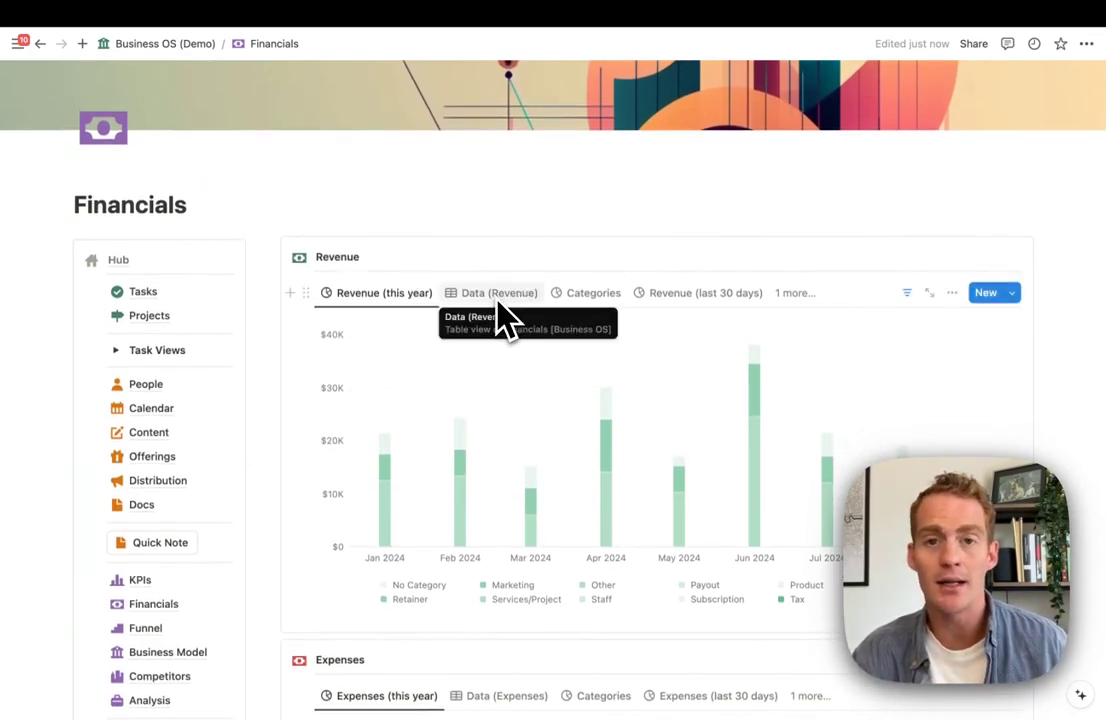
{"action": "scroll", "coordinate": [497, 300], "scroll_direction": "down", "scroll_amount": 5}
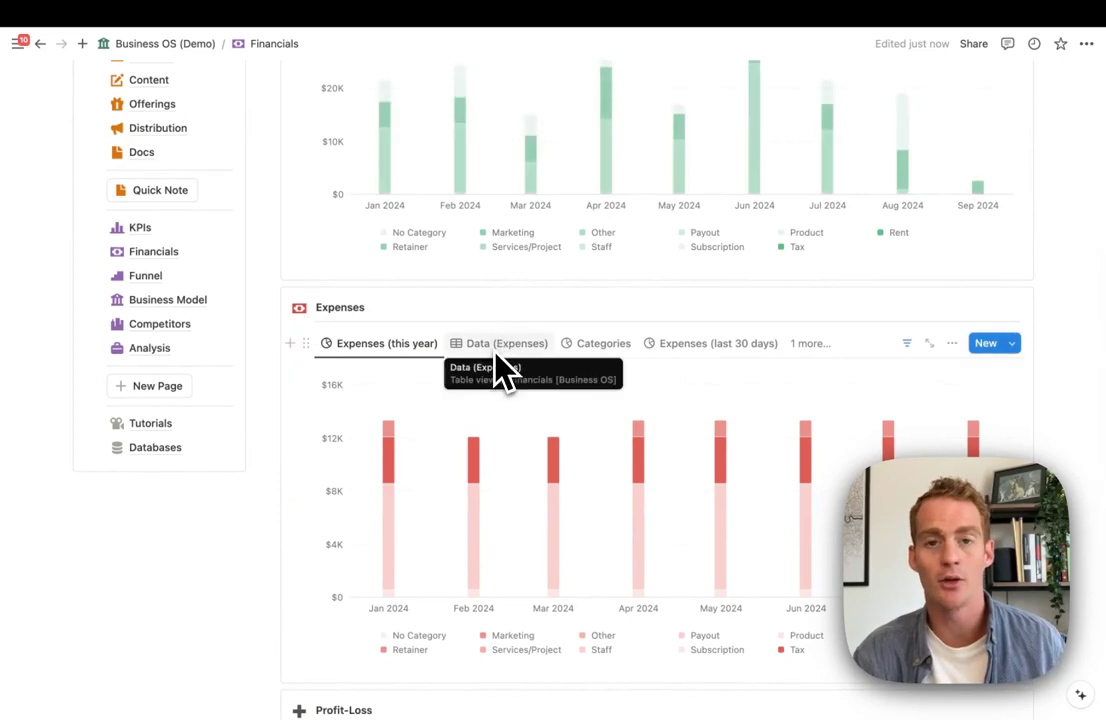
{"action": "scroll", "coordinate": [497, 360], "scroll_direction": "down", "scroll_amount": 3}
{"action": "scroll", "coordinate": [497, 367], "scroll_direction": "down", "scroll_amount": 1}
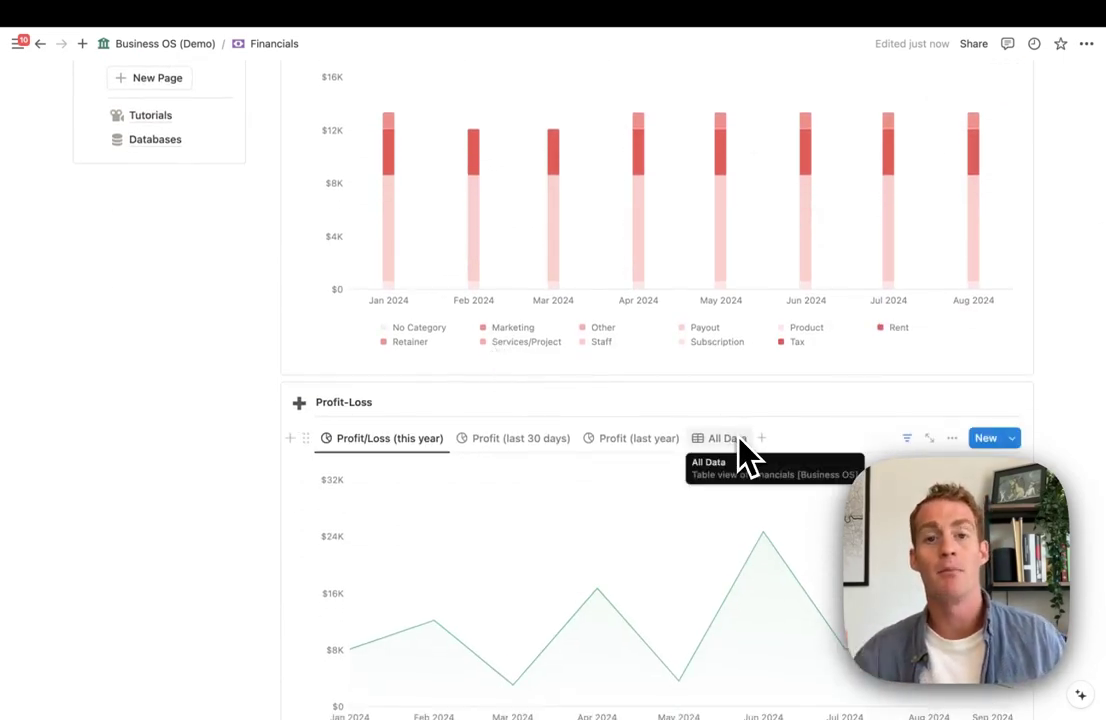
{"action": "scroll", "coordinate": [738, 457], "scroll_direction": "up", "scroll_amount": 4}
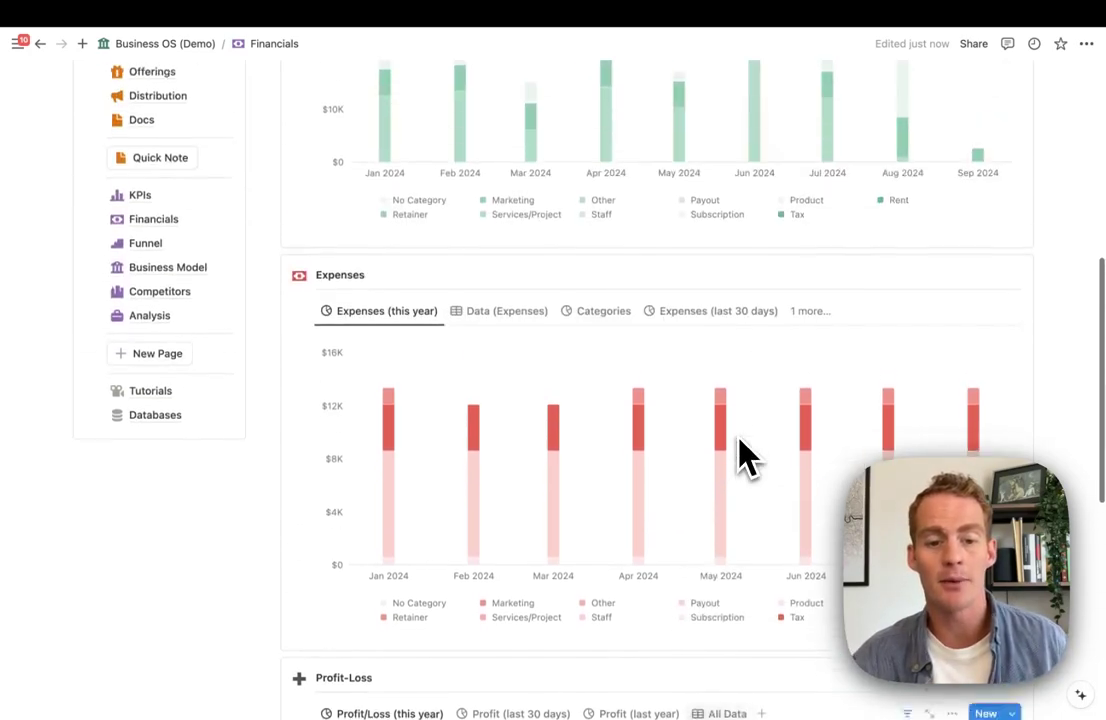
{"action": "scroll", "coordinate": [540, 300], "scroll_direction": "up", "scroll_amount": 2}
{"action": "scroll", "coordinate": [540, 300], "scroll_direction": "up", "scroll_amount": 1}
{"action": "scroll", "coordinate": [540, 300], "scroll_direction": "down", "scroll_amount": 9}
{"action": "scroll", "coordinate": [540, 300], "scroll_direction": "up", "scroll_amount": 6}
{"action": "scroll", "coordinate": [540, 300], "scroll_direction": "up", "scroll_amount": 5}
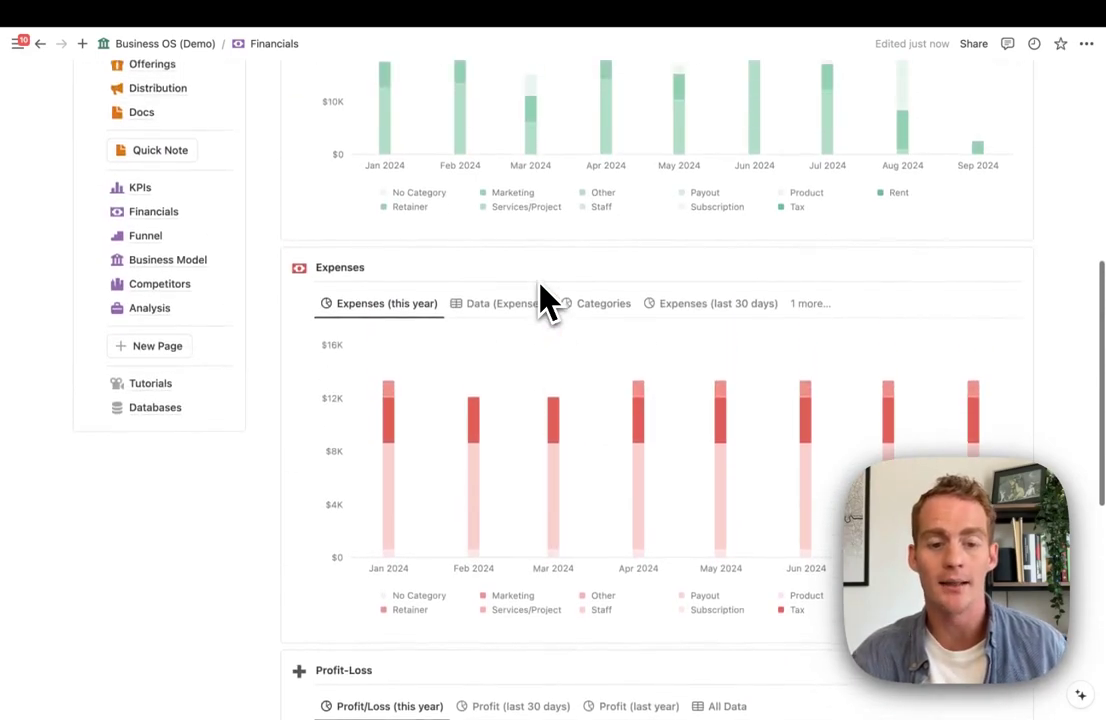
{"action": "scroll", "coordinate": [546, 300], "scroll_direction": "up", "scroll_amount": 1}
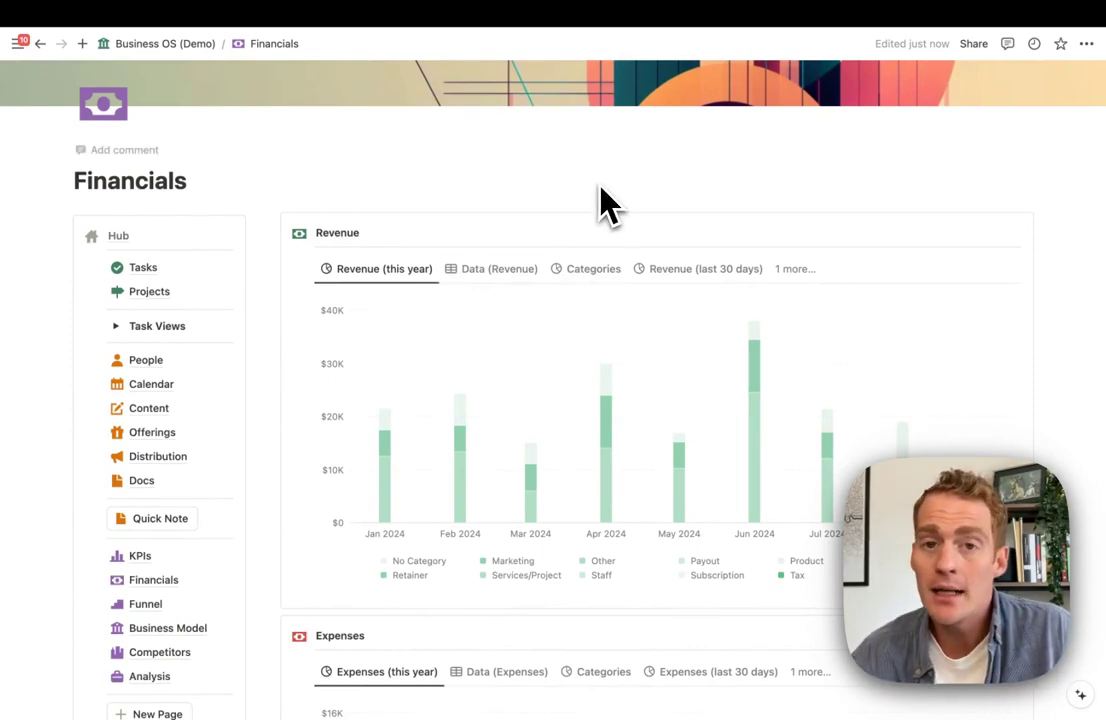
- Show the All Data table in the Profit-Loss section and inspect the formula behind its Total column
{"action": "scroll", "coordinate": [603, 205], "scroll_direction": "down", "scroll_amount": 3}
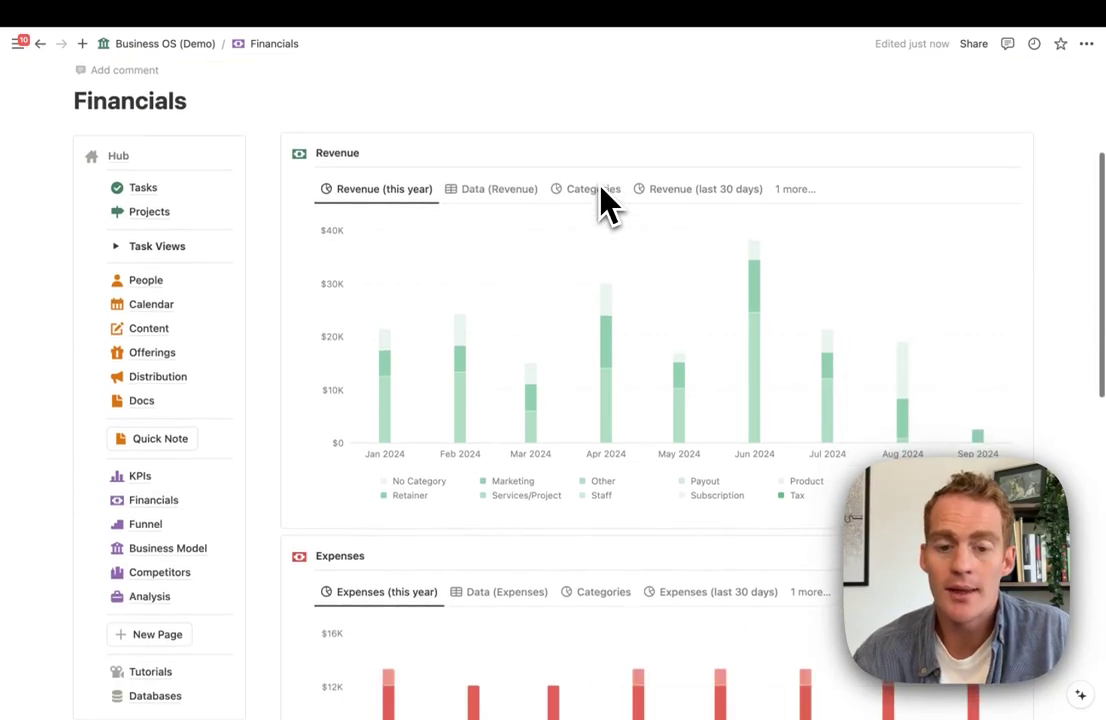
{"action": "scroll", "coordinate": [603, 205], "scroll_direction": "down", "scroll_amount": 10}
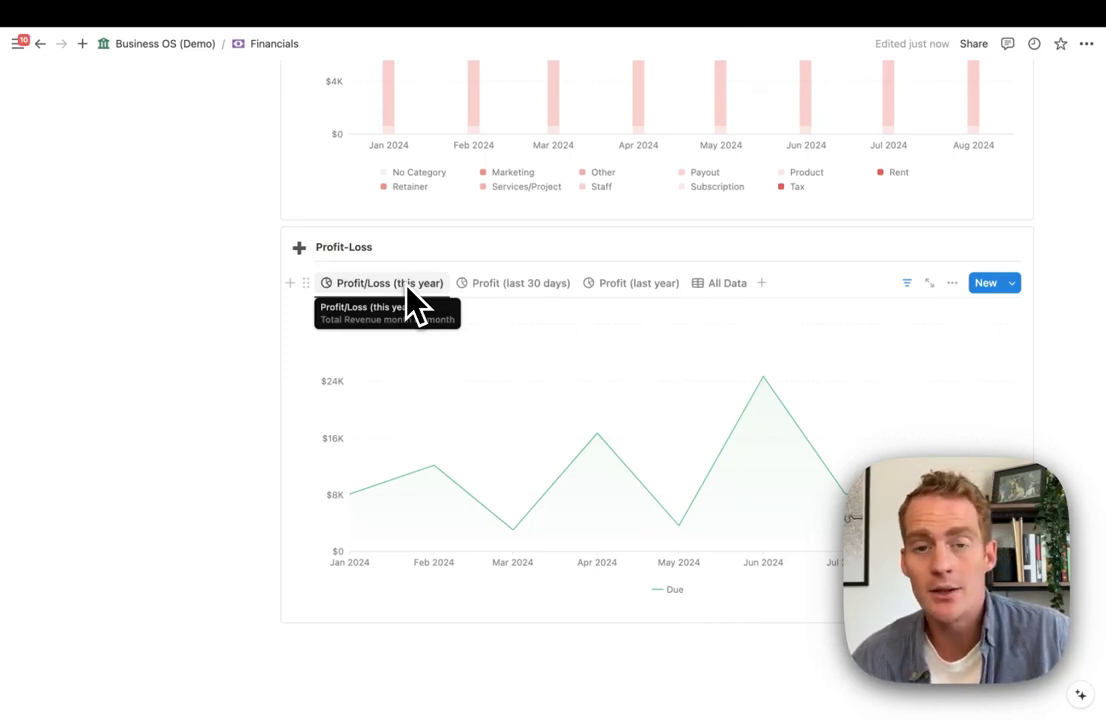
{"action": "left_click", "coordinate": [714, 288]}
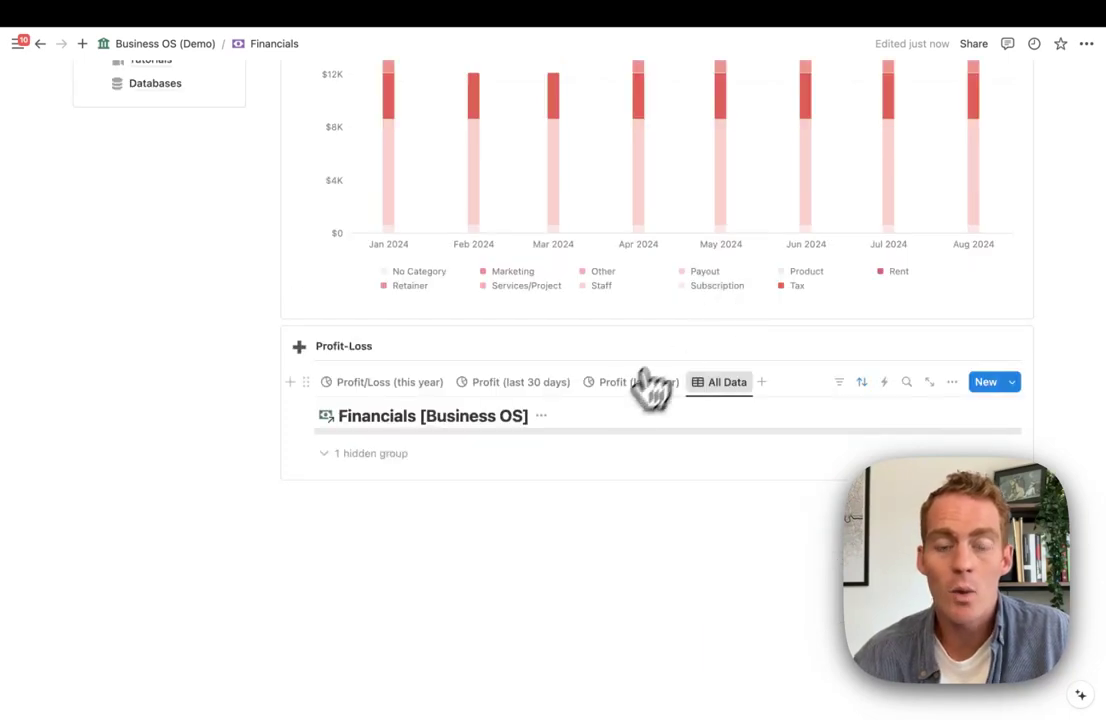
{"action": "scroll", "coordinate": [630, 340], "scroll_direction": "down", "scroll_amount": 2}
{"action": "scroll", "coordinate": [625, 335], "scroll_direction": "down", "scroll_amount": 2}
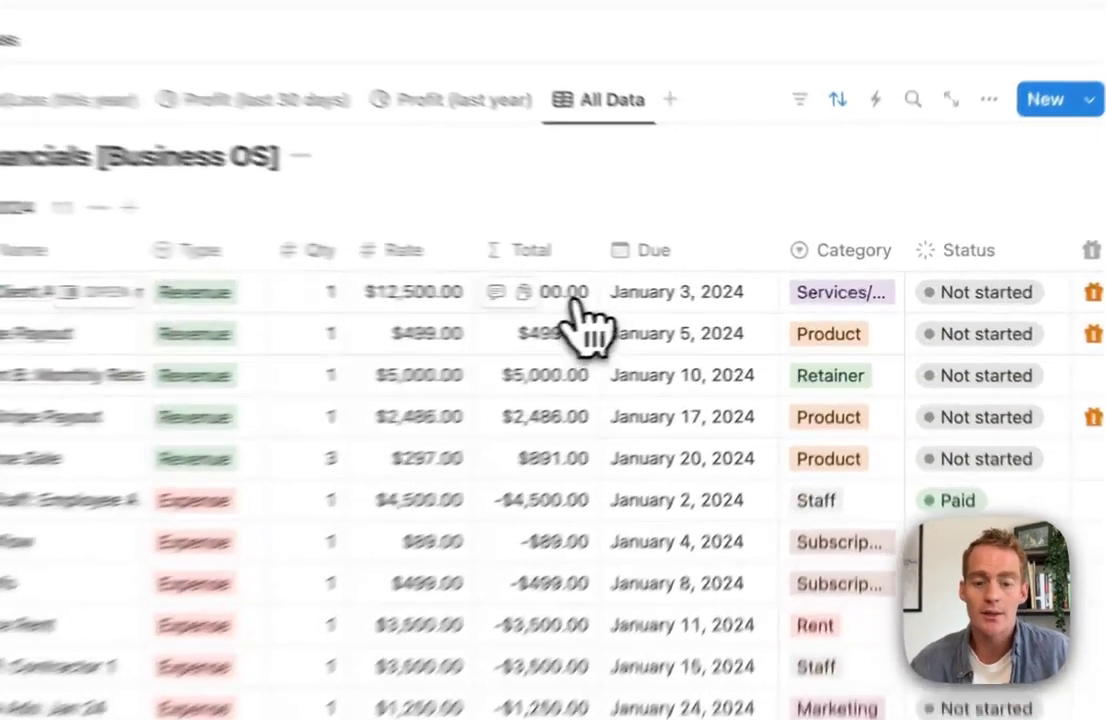
{"action": "left_click", "coordinate": [700, 295]}
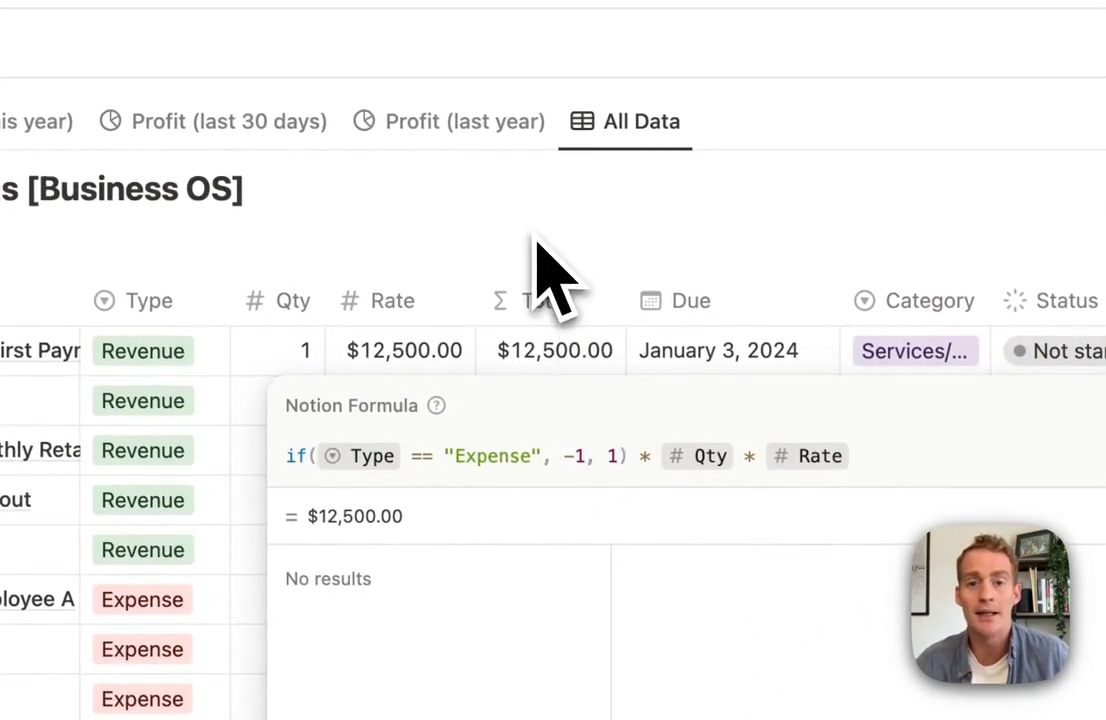
{"action": "key", "text": "Escape"}
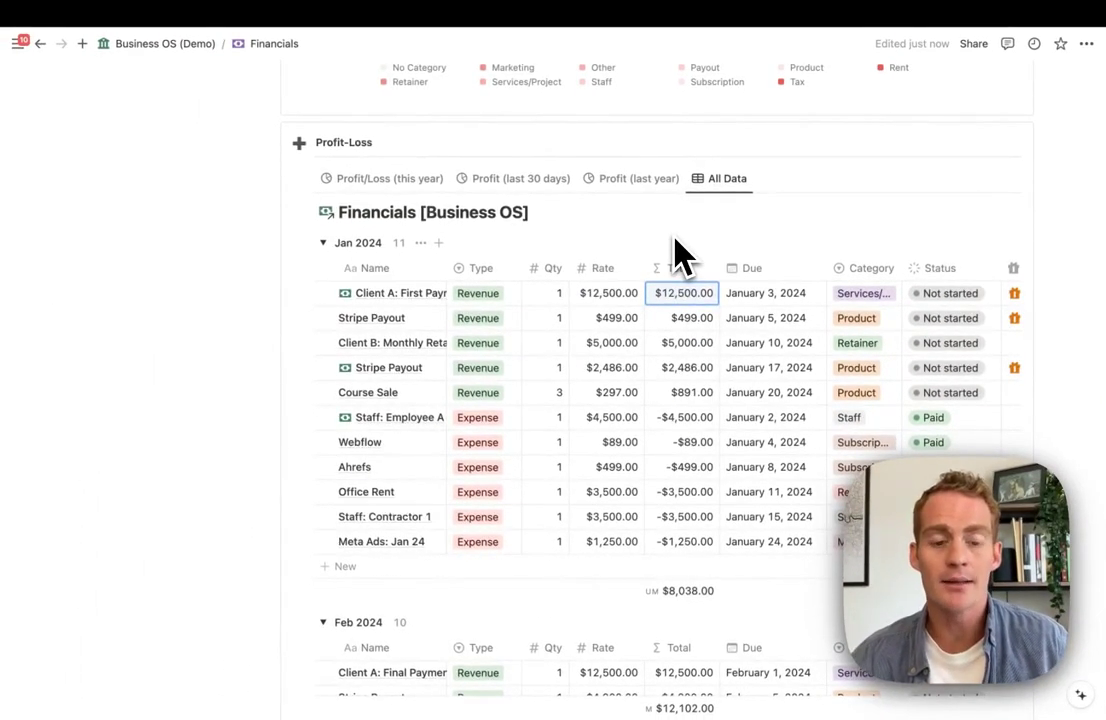
- Return to the Profit/Loss (this year) chart, show its filters and examine the Y axis property choices in its chart settings
{"action": "left_click", "coordinate": [395, 179]}
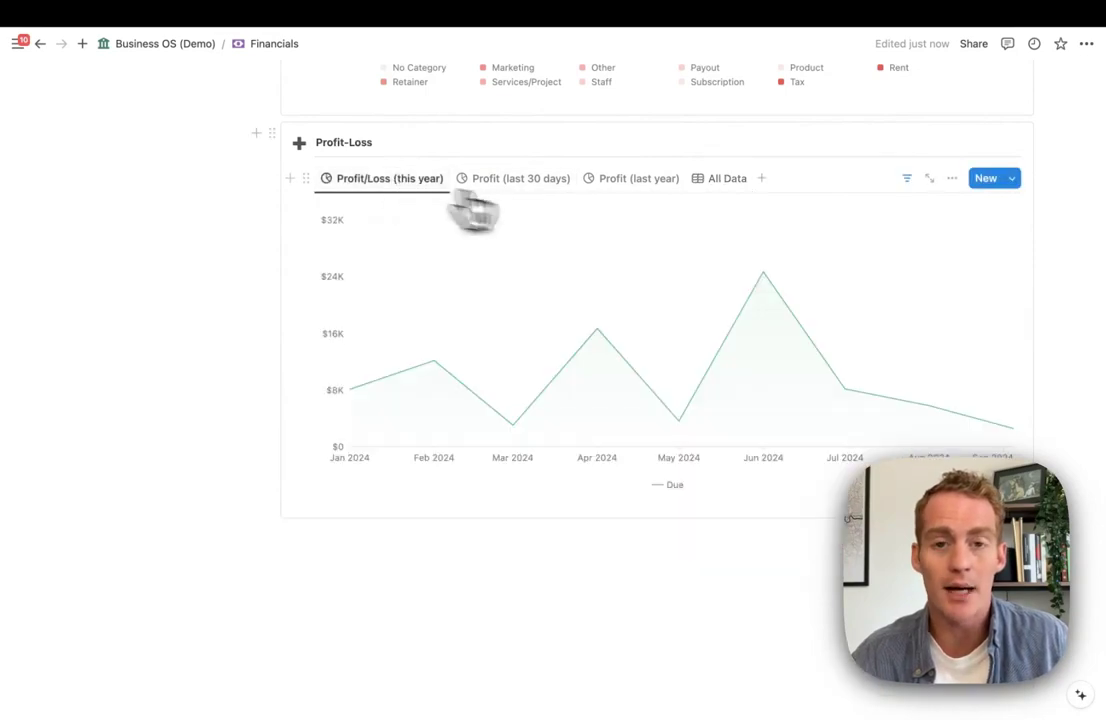
{"action": "left_click", "coordinate": [907, 179]}
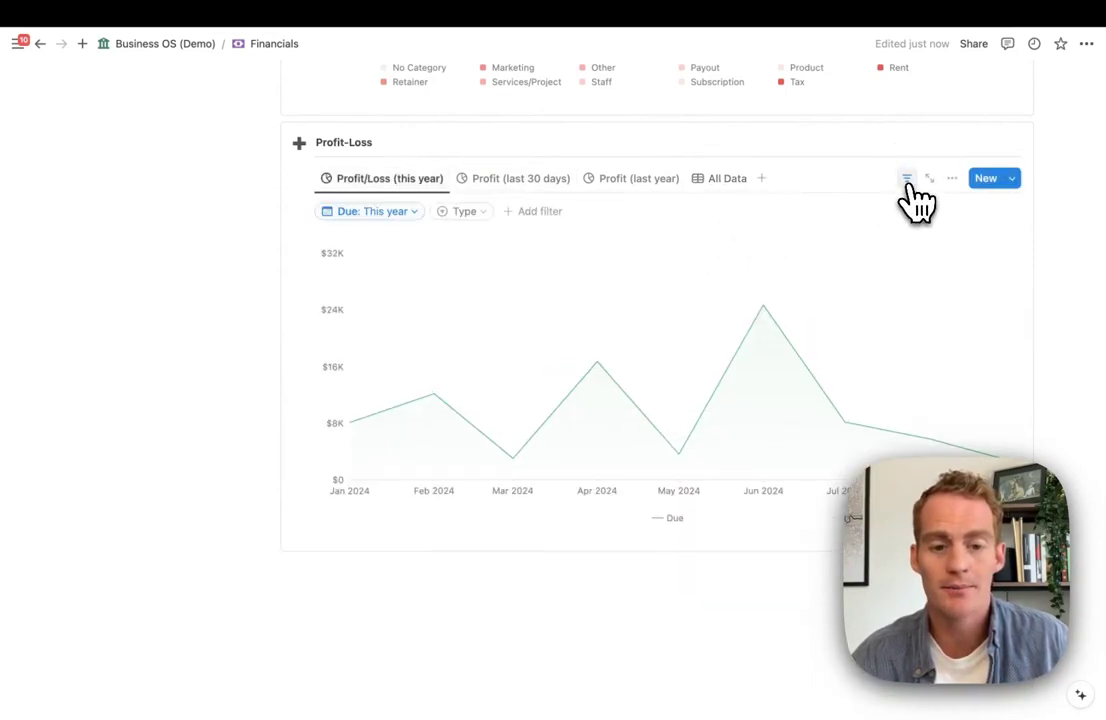
{"action": "left_click", "coordinate": [417, 182]}
{"action": "left_click", "coordinate": [420, 230]}
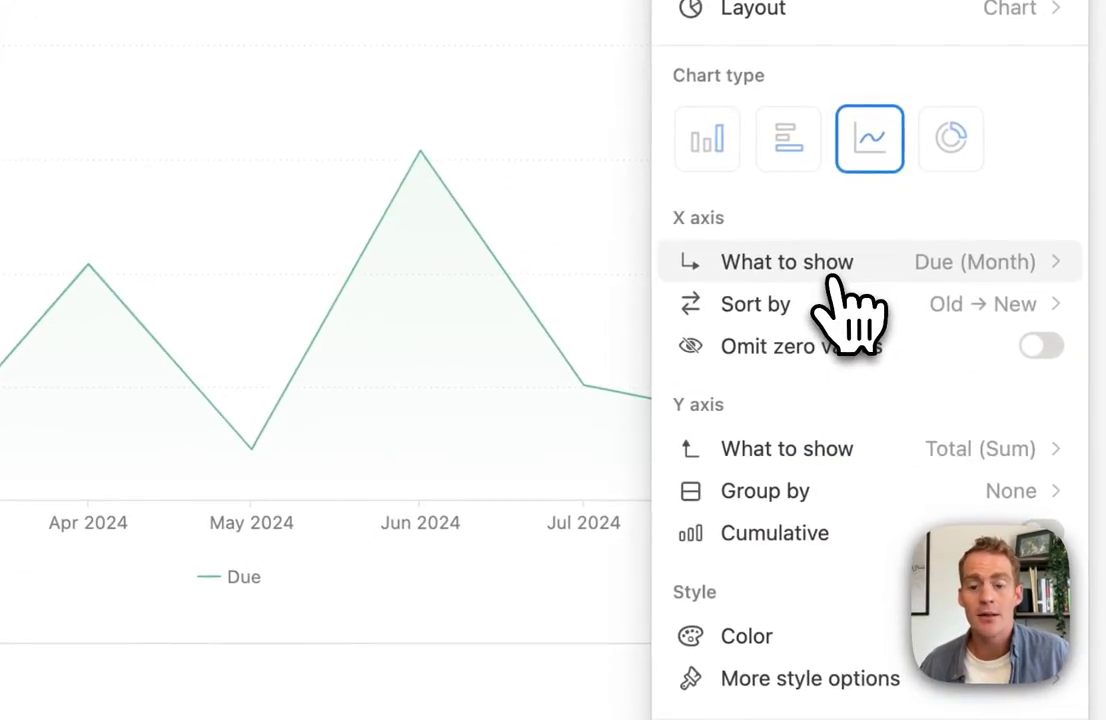
{"action": "left_click", "coordinate": [830, 462]}
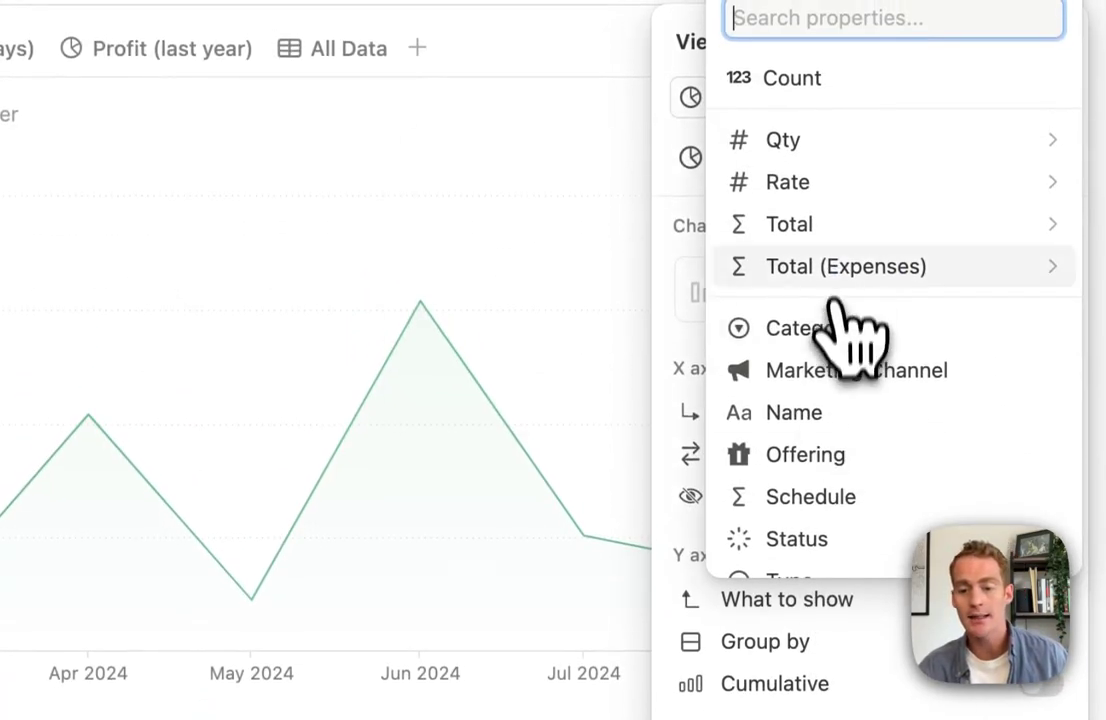
{"action": "mouse_move", "coordinate": [825, 230]}
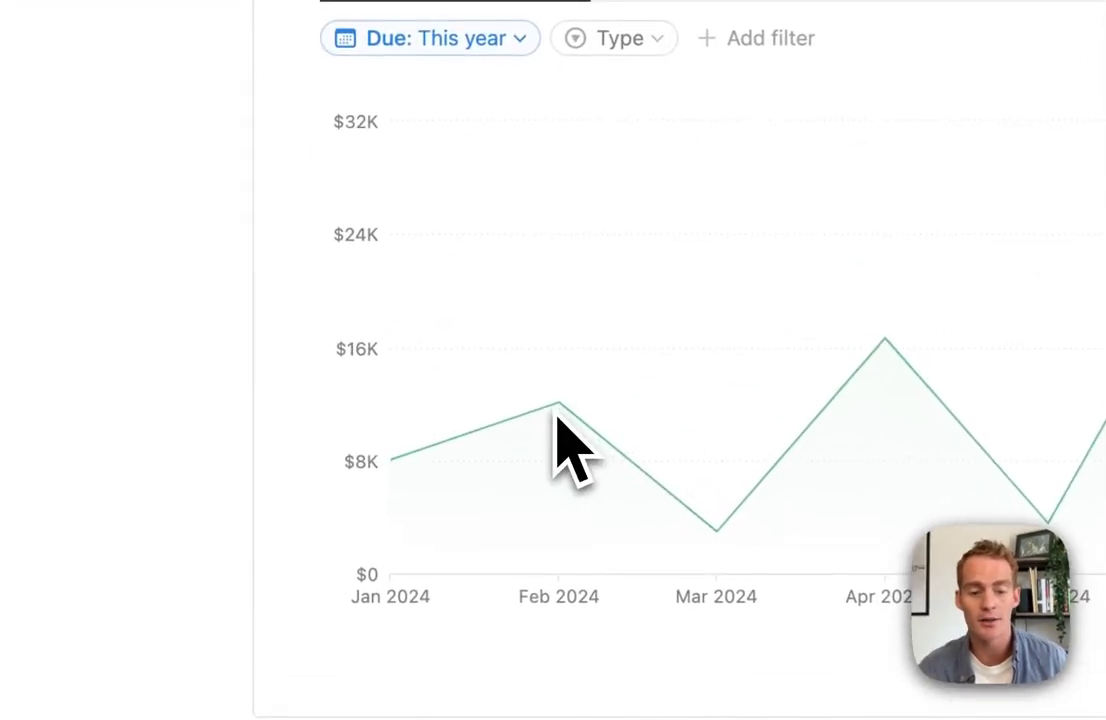
- Compare the Feb 2024 figures across the Profit/Loss, Expenses and Revenue charts, ending back at the Profit/Loss chart
{"action": "mouse_move", "coordinate": [561, 420]}
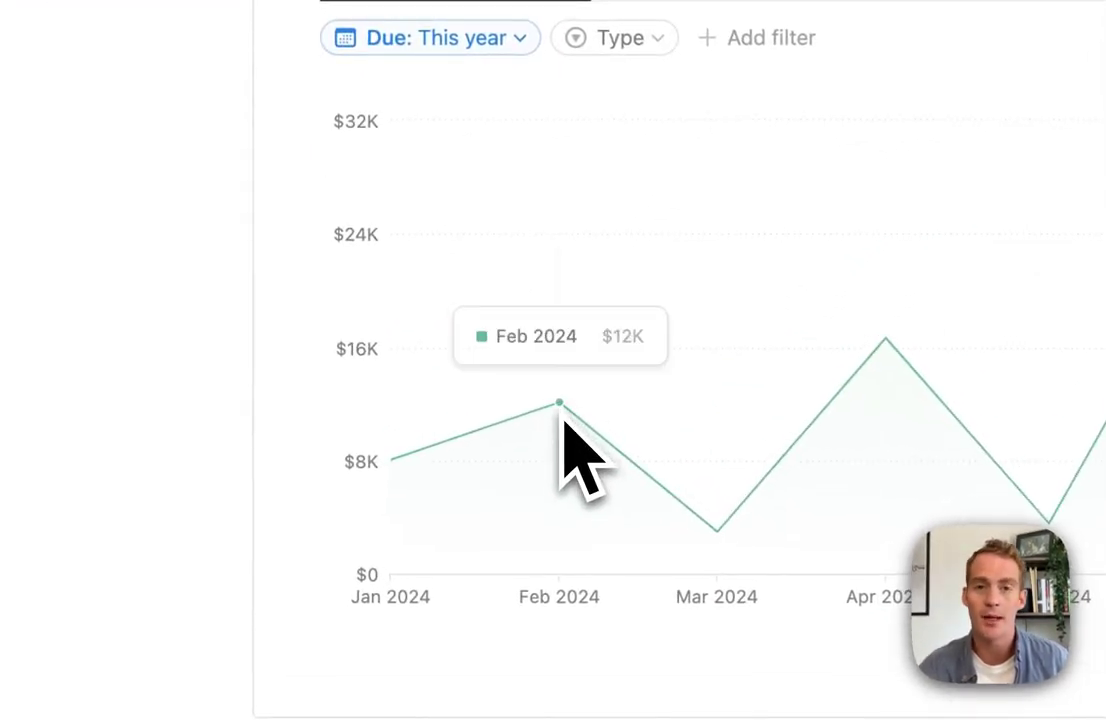
{"action": "scroll", "coordinate": [562, 420], "scroll_direction": "up", "scroll_amount": 5}
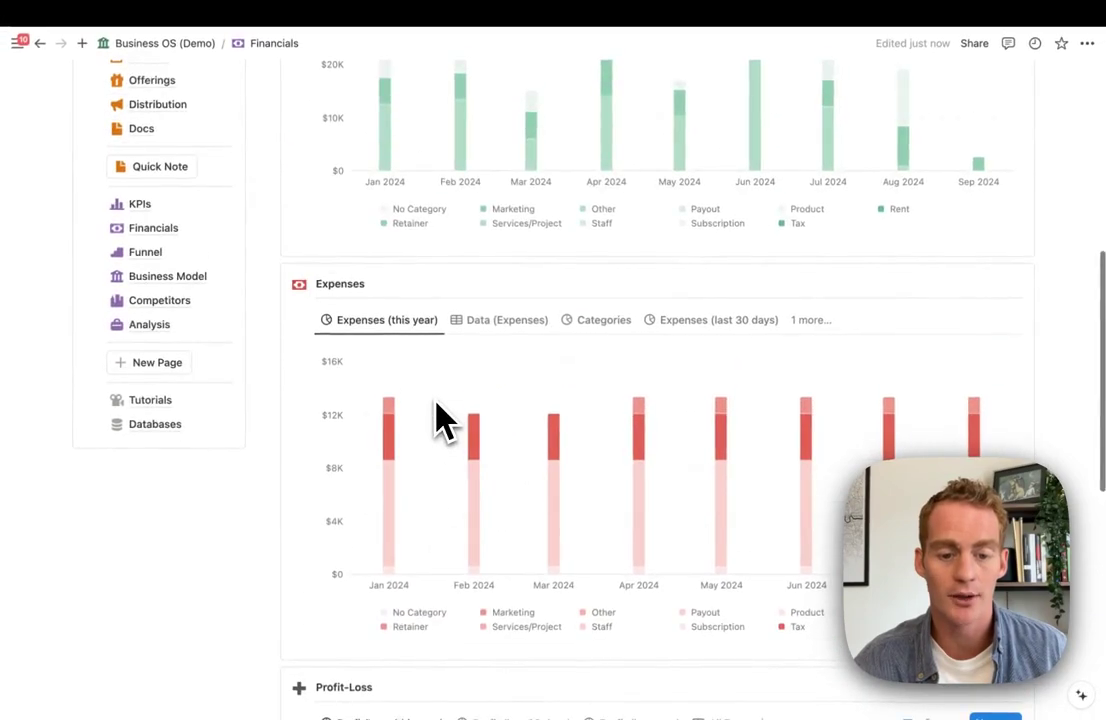
{"action": "scroll", "coordinate": [440, 418], "scroll_direction": "down", "scroll_amount": 1}
{"action": "mouse_move", "coordinate": [456, 385]}
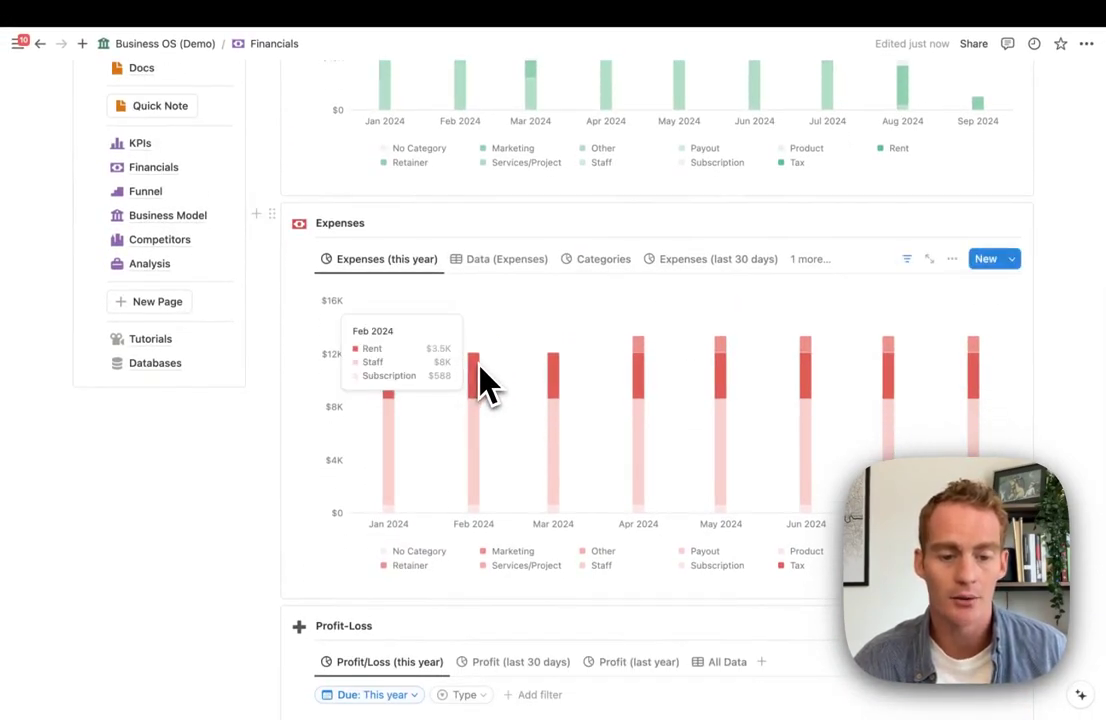
{"action": "scroll", "coordinate": [482, 382], "scroll_direction": "up", "scroll_amount": 5}
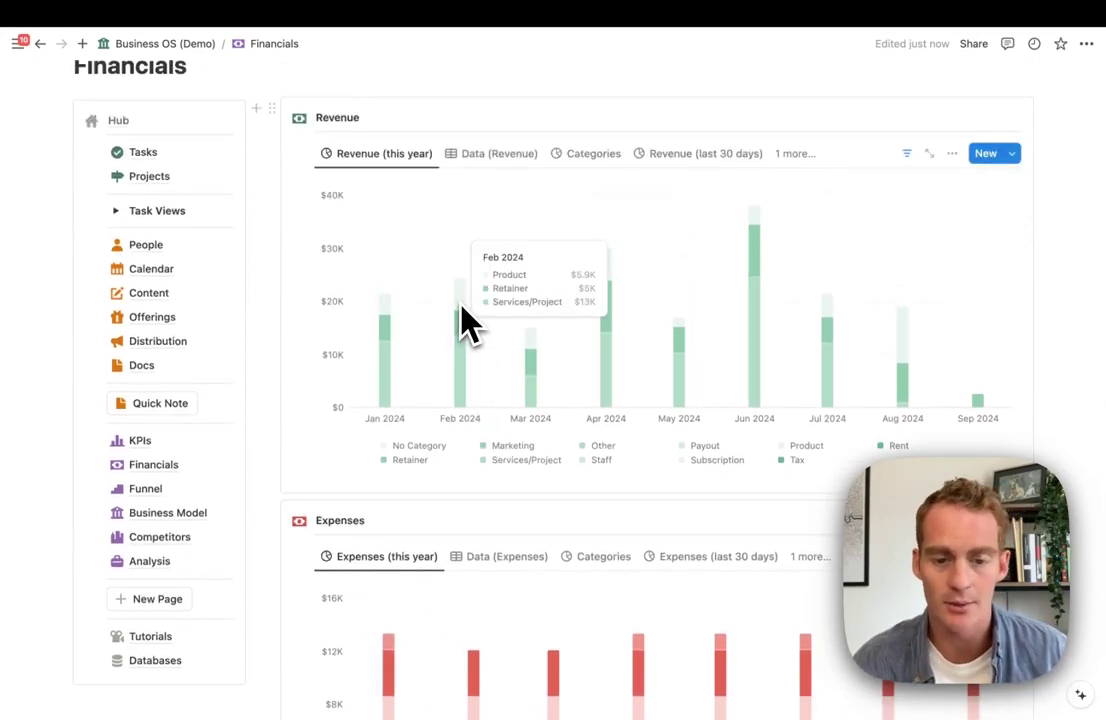
{"action": "scroll", "coordinate": [463, 322], "scroll_direction": "down", "scroll_amount": 10}
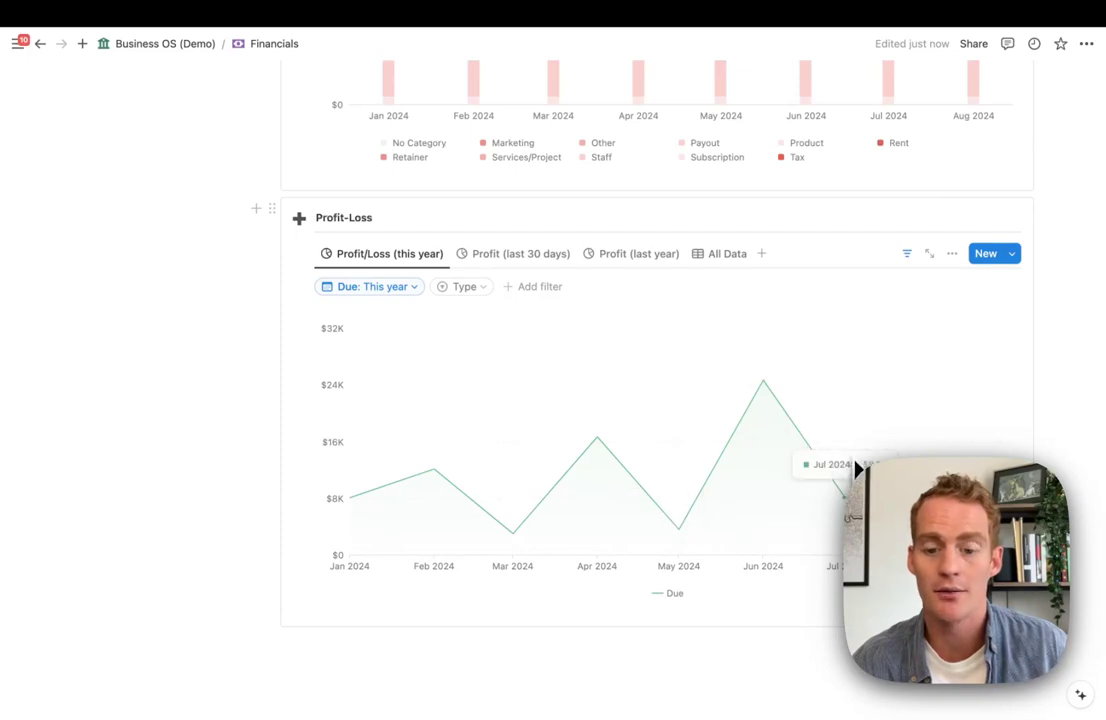
- Show the All Data table in the Profit-Loss section and review its revenue and expense entries grouped by month
{"action": "scroll", "coordinate": [817, 410], "scroll_direction": "up", "scroll_amount": 3}
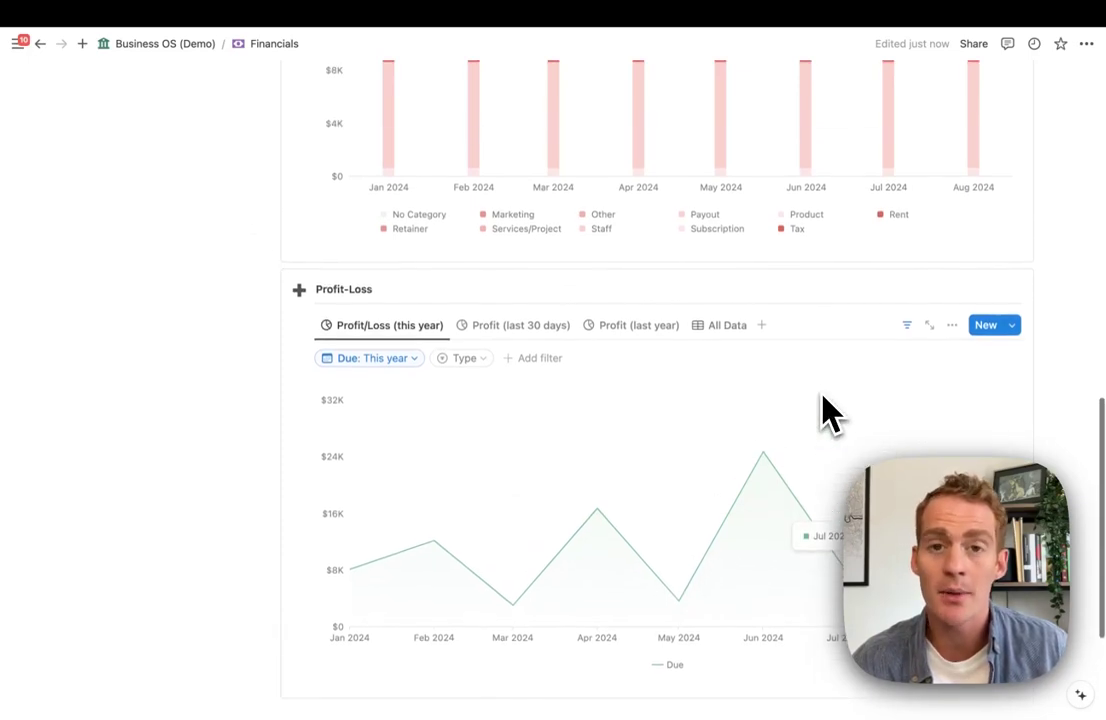
{"action": "left_click", "coordinate": [727, 381]}
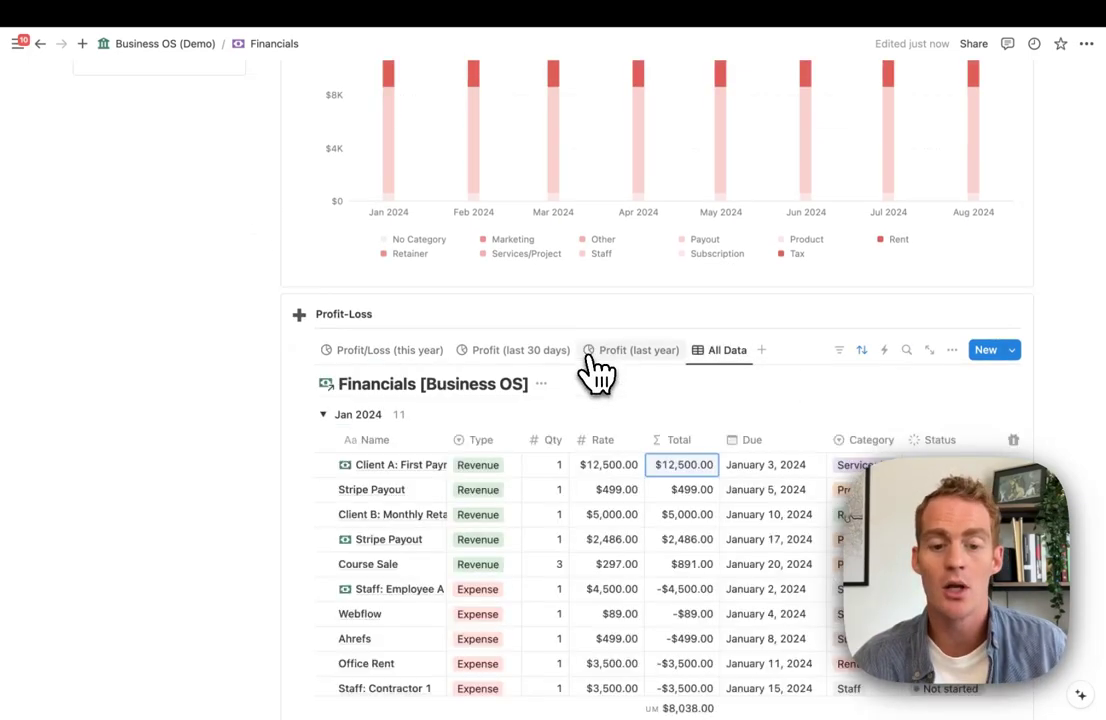
{"action": "scroll", "coordinate": [593, 375], "scroll_direction": "down", "scroll_amount": 3}
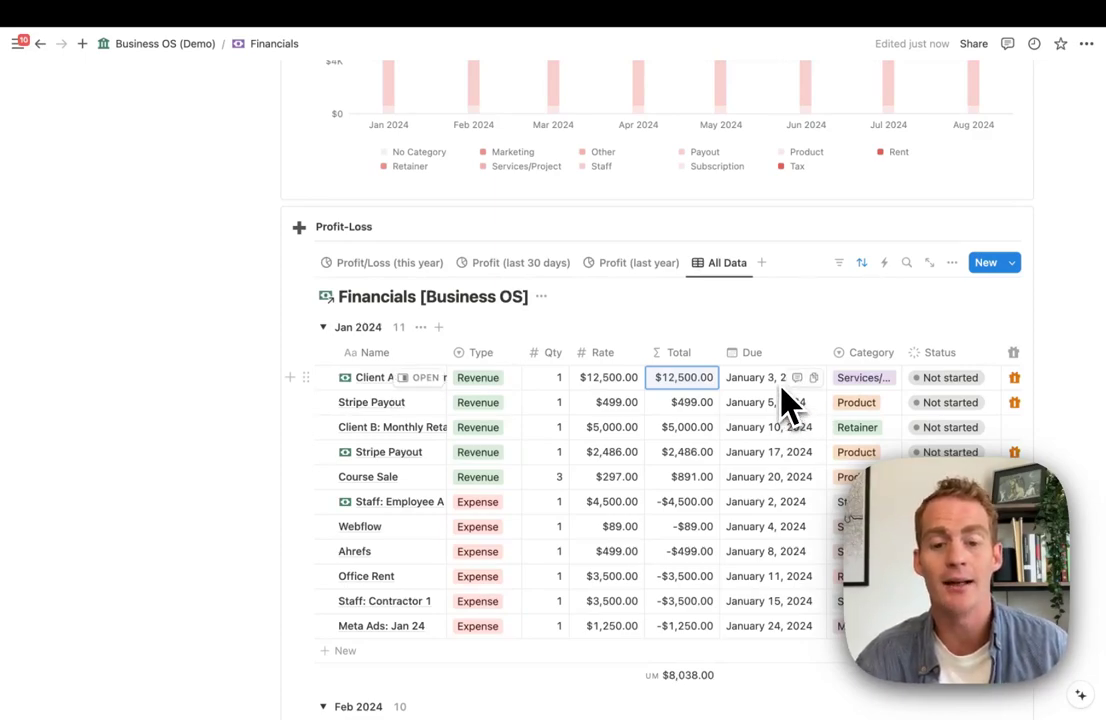
{"action": "scroll", "coordinate": [787, 405], "scroll_direction": "up", "scroll_amount": 3}
{"action": "scroll", "coordinate": [787, 405], "scroll_direction": "down", "scroll_amount": 5}
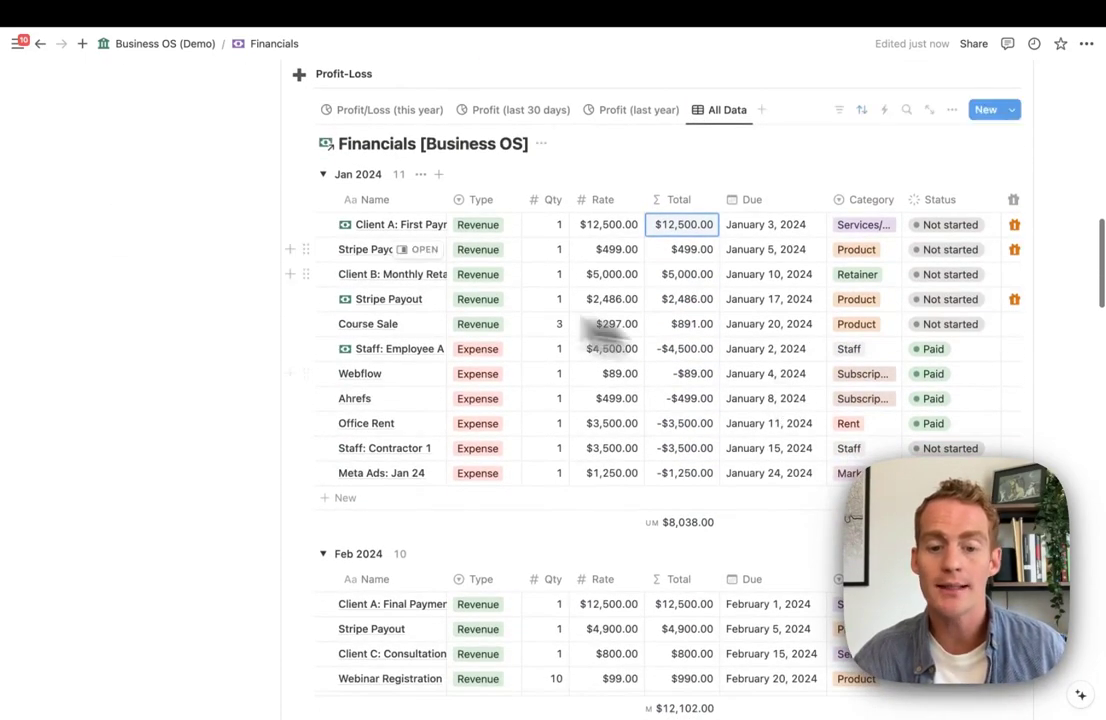
- Go back to the Revenue (this year) chart and inspect the options of its Type filter
{"action": "scroll", "coordinate": [667, 345], "scroll_direction": "up", "scroll_amount": 5}
{"action": "scroll", "coordinate": [667, 345], "scroll_direction": "up", "scroll_amount": 5}
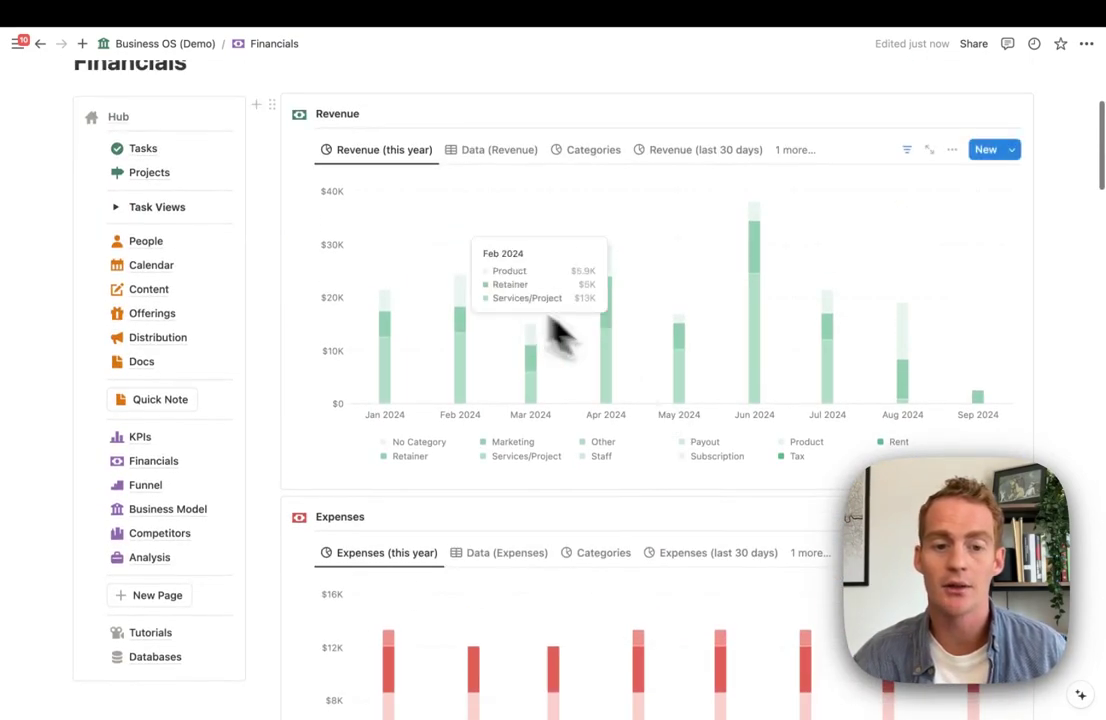
{"action": "scroll", "coordinate": [526, 321], "scroll_direction": "down", "scroll_amount": 3}
{"action": "scroll", "coordinate": [555, 480], "scroll_direction": "up", "scroll_amount": 5}
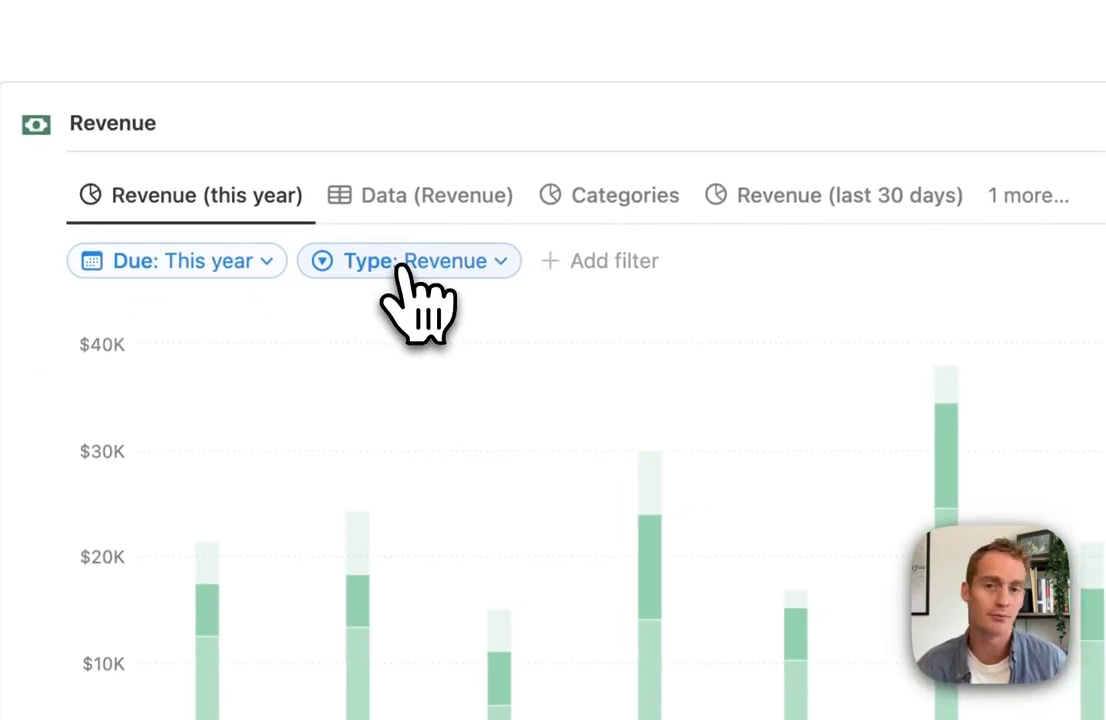
{"action": "left_click", "coordinate": [402, 265]}
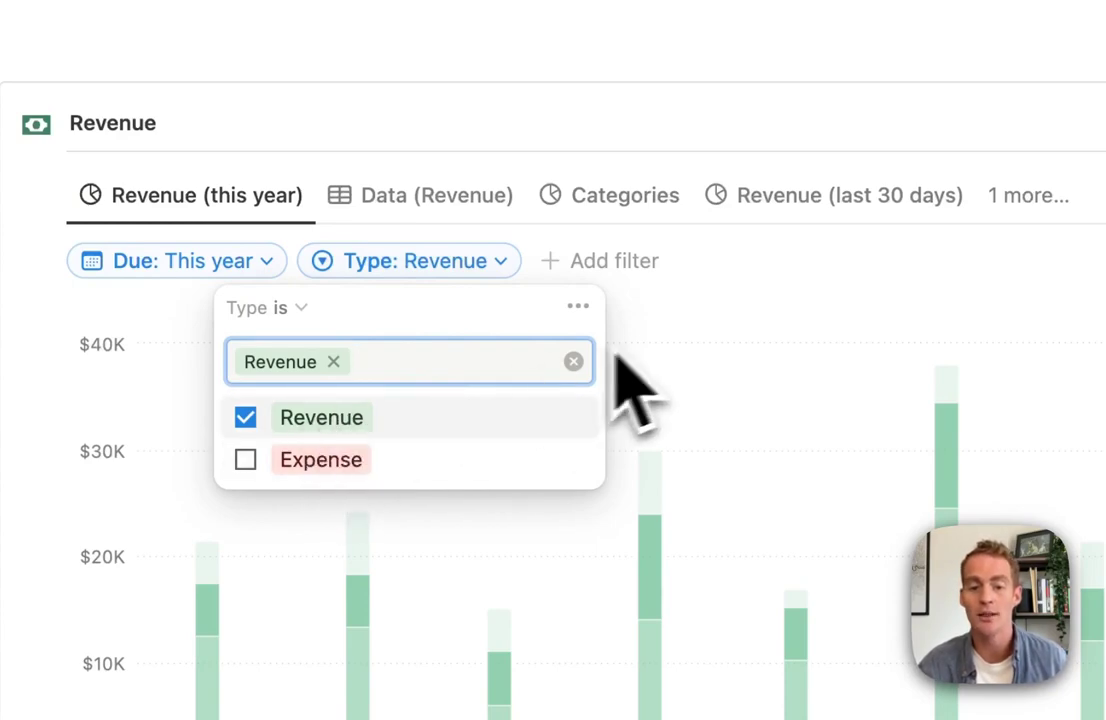
{"action": "left_click", "coordinate": [762, 300]}
- Inspect the options of the Type filter on the Expenses (this year) chart
{"action": "scroll", "coordinate": [778, 420], "scroll_direction": "down", "scroll_amount": 5}
{"action": "scroll", "coordinate": [785, 500], "scroll_direction": "down", "scroll_amount": 5}
{"action": "left_click", "coordinate": [718, 365]}
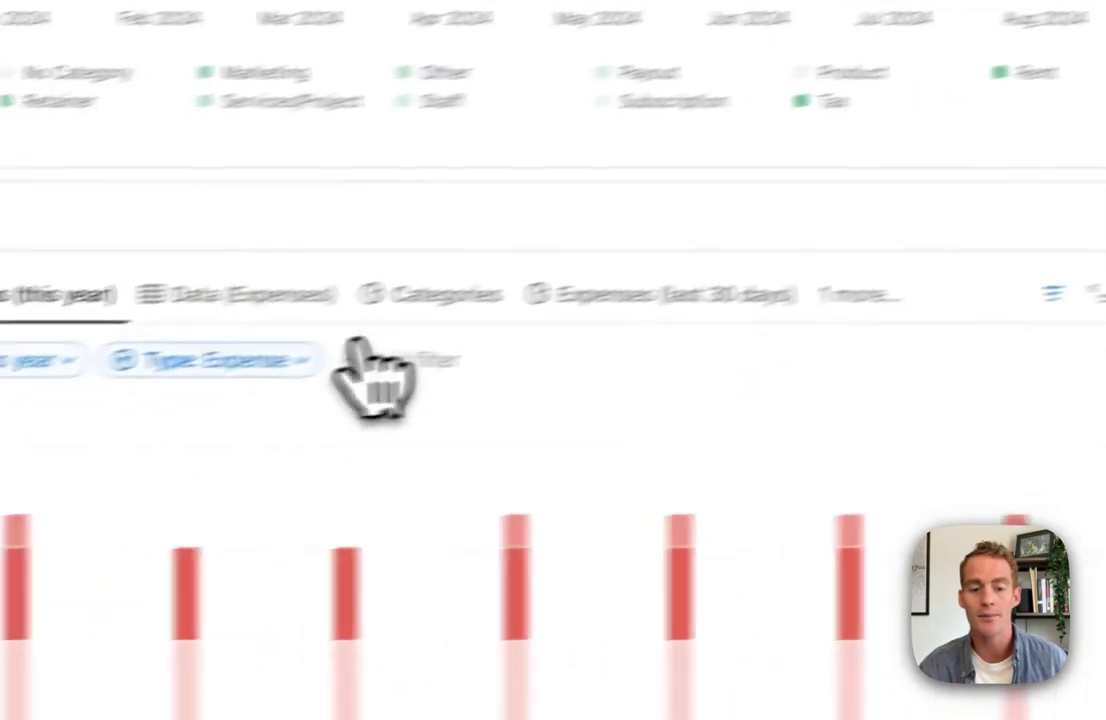
{"action": "left_click", "coordinate": [0, 435]}
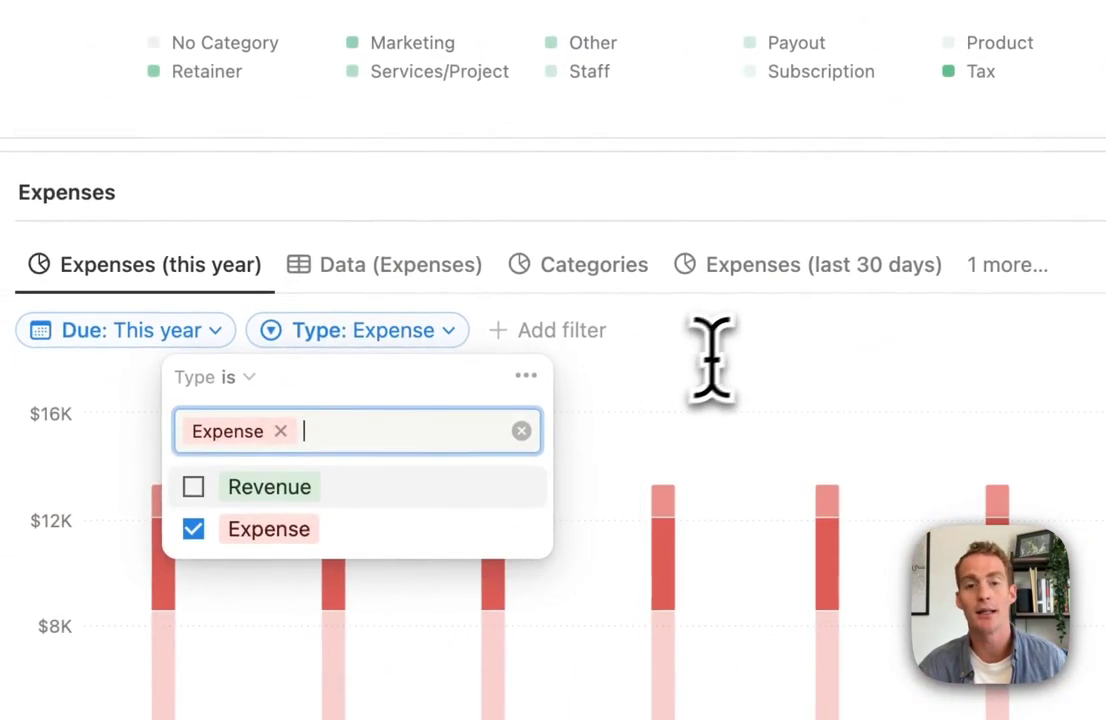
{"action": "left_click", "coordinate": [728, 351]}
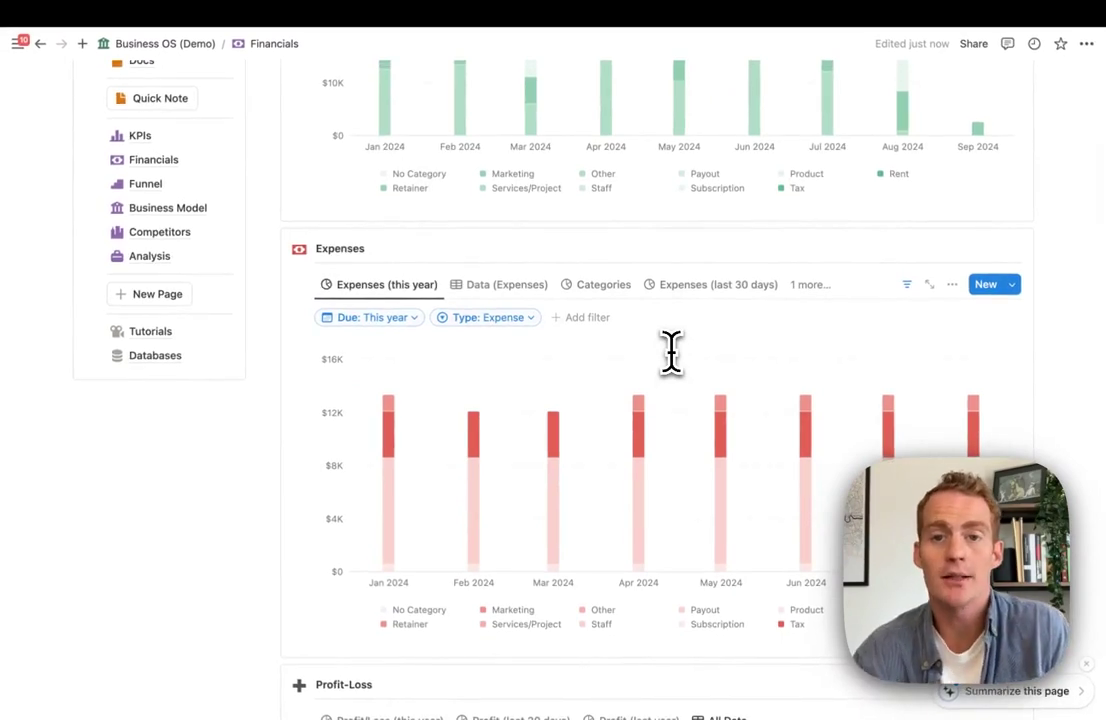
- Review the Profit-Loss section's All Data table again and return to the Revenue chart to examine its Jan 2024 breakdown
{"action": "scroll", "coordinate": [671, 350], "scroll_direction": "down", "scroll_amount": 10}
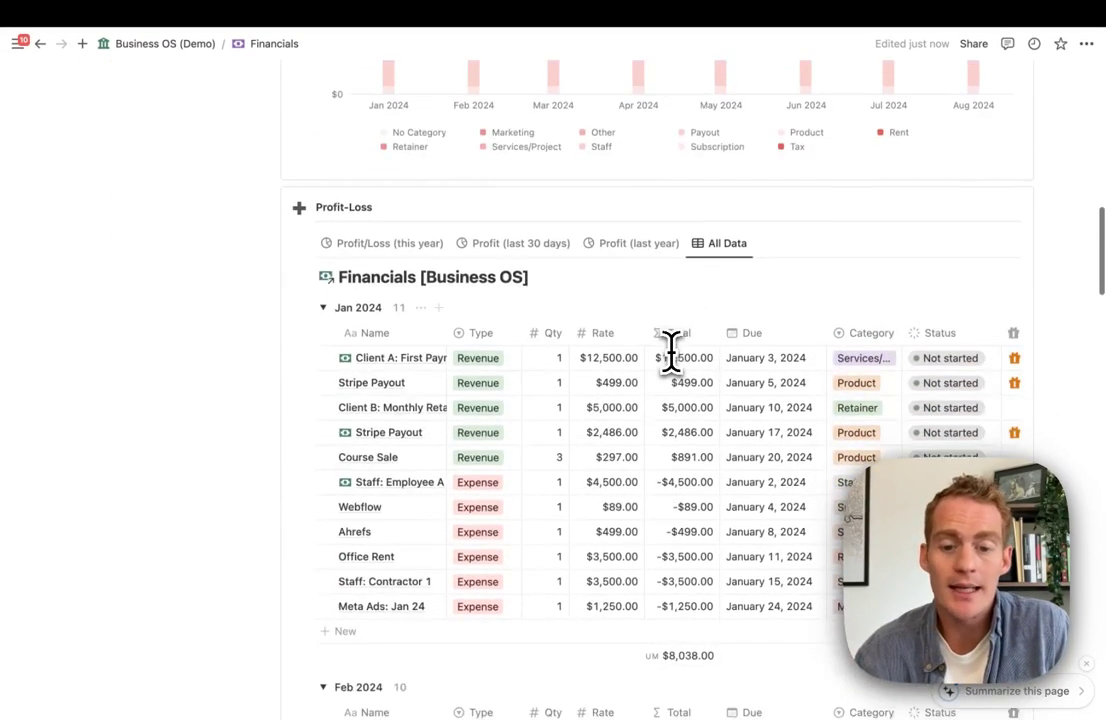
{"action": "scroll", "coordinate": [671, 350], "scroll_direction": "down", "scroll_amount": 1}
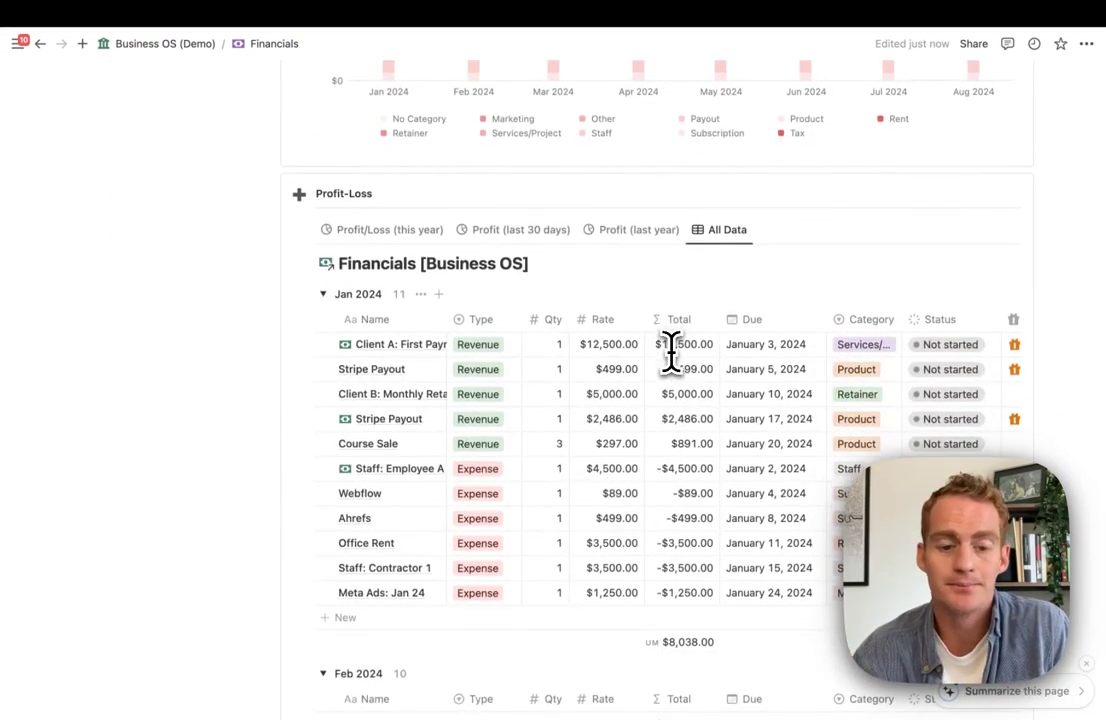
{"action": "scroll", "coordinate": [1032, 409], "scroll_direction": "up", "scroll_amount": 15}
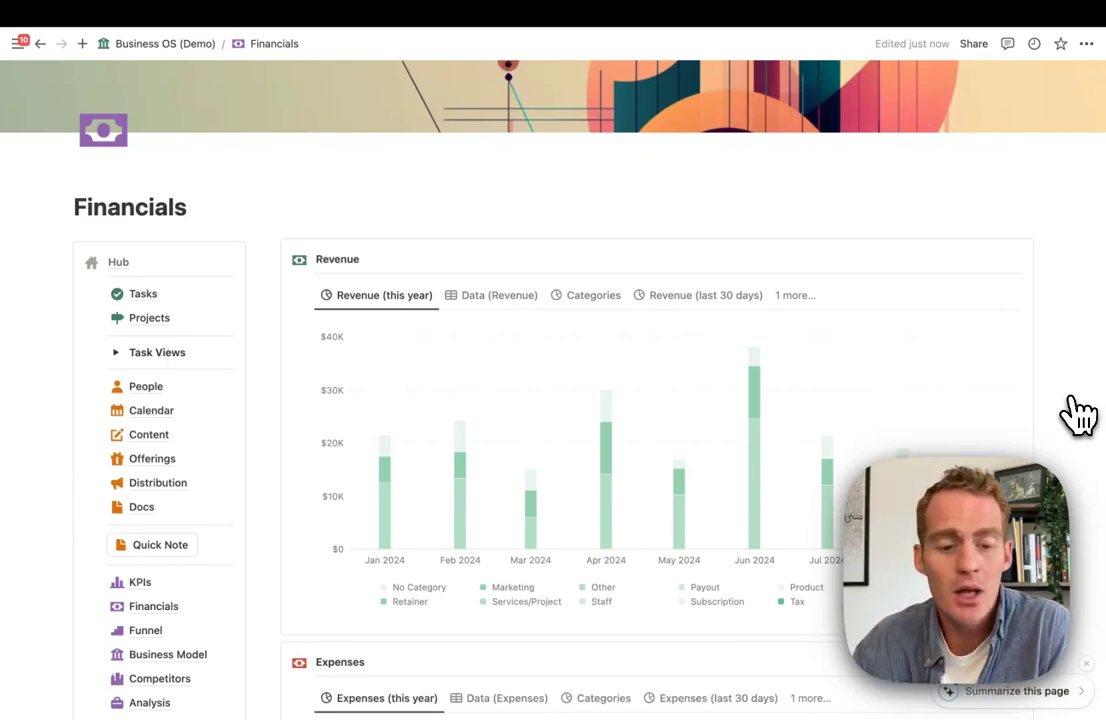
{"action": "scroll", "coordinate": [485, 368], "scroll_direction": "down", "scroll_amount": 1}
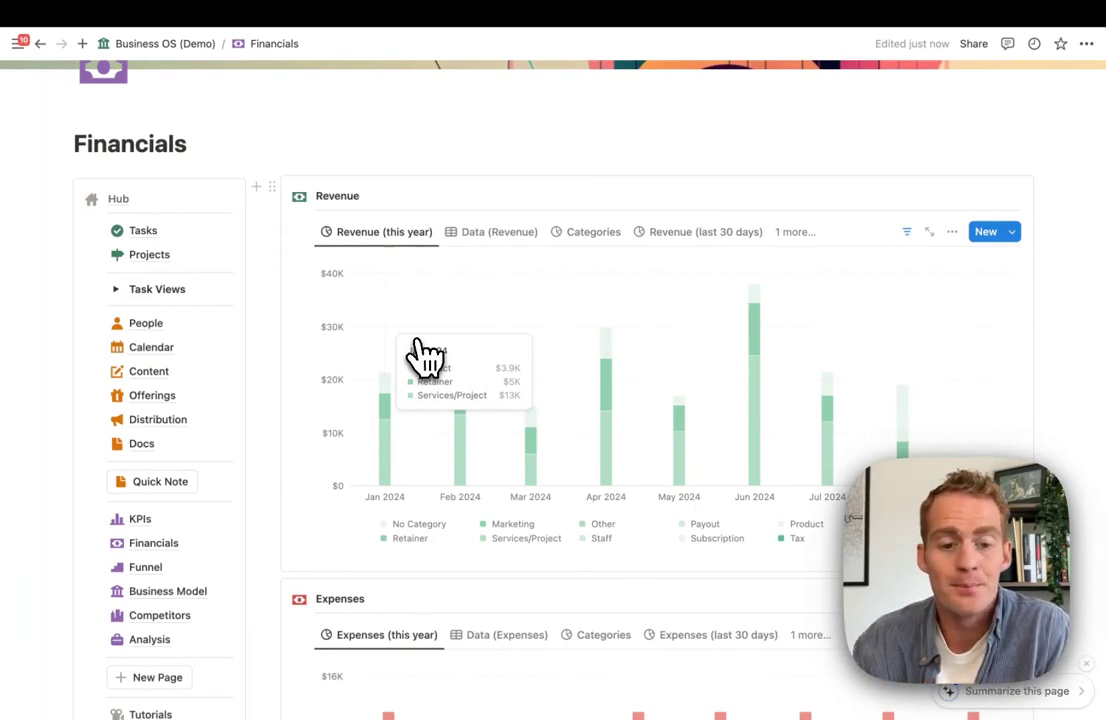
{"action": "scroll", "coordinate": [421, 352], "scroll_direction": "up", "scroll_amount": 1}
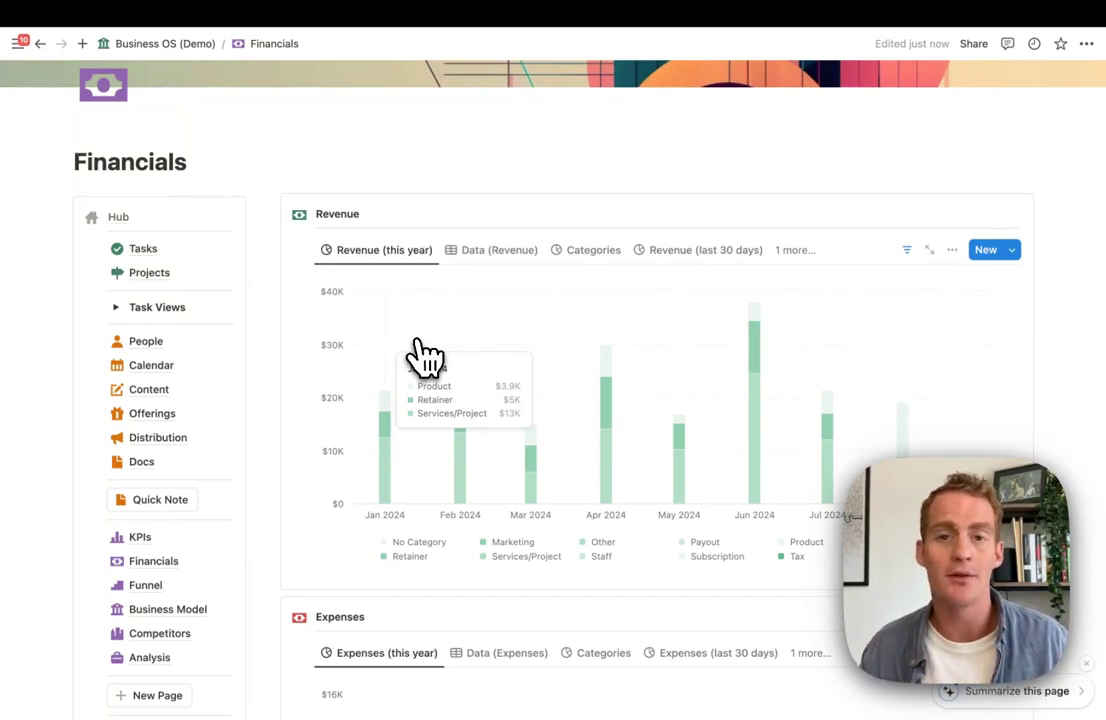
{"action": "scroll", "coordinate": [420, 345], "scroll_direction": "down", "scroll_amount": 1}
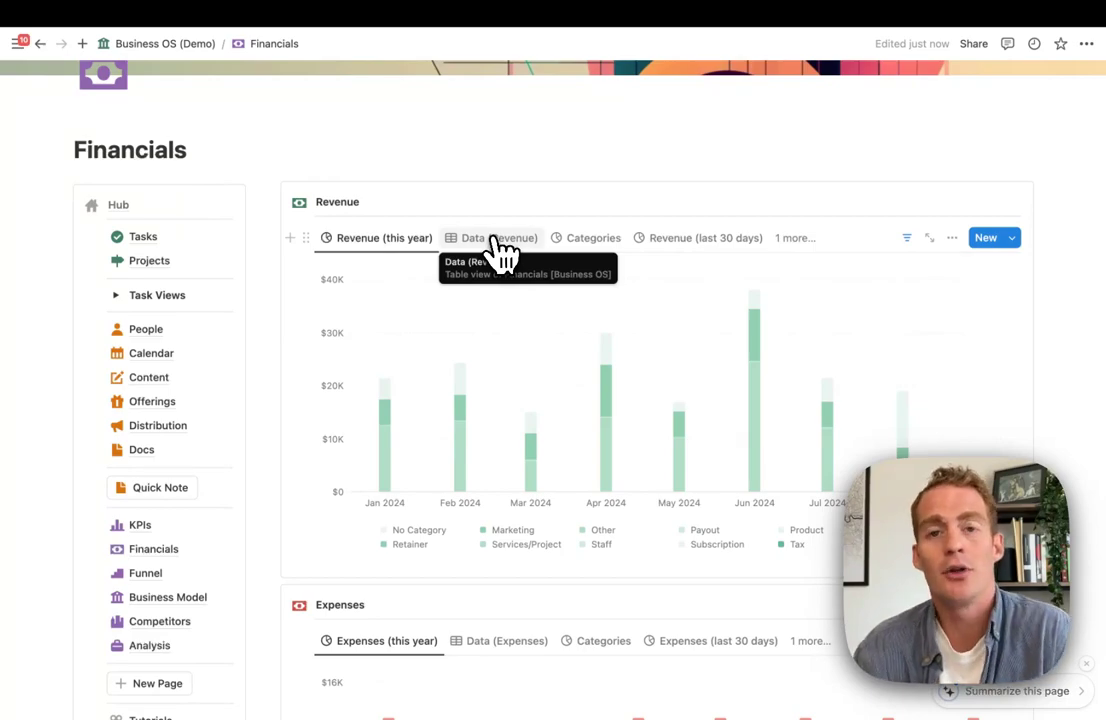
- Show the Data (Revenue) table to examine its Due column and return to the Revenue (this year) chart
{"action": "left_click", "coordinate": [494, 240]}
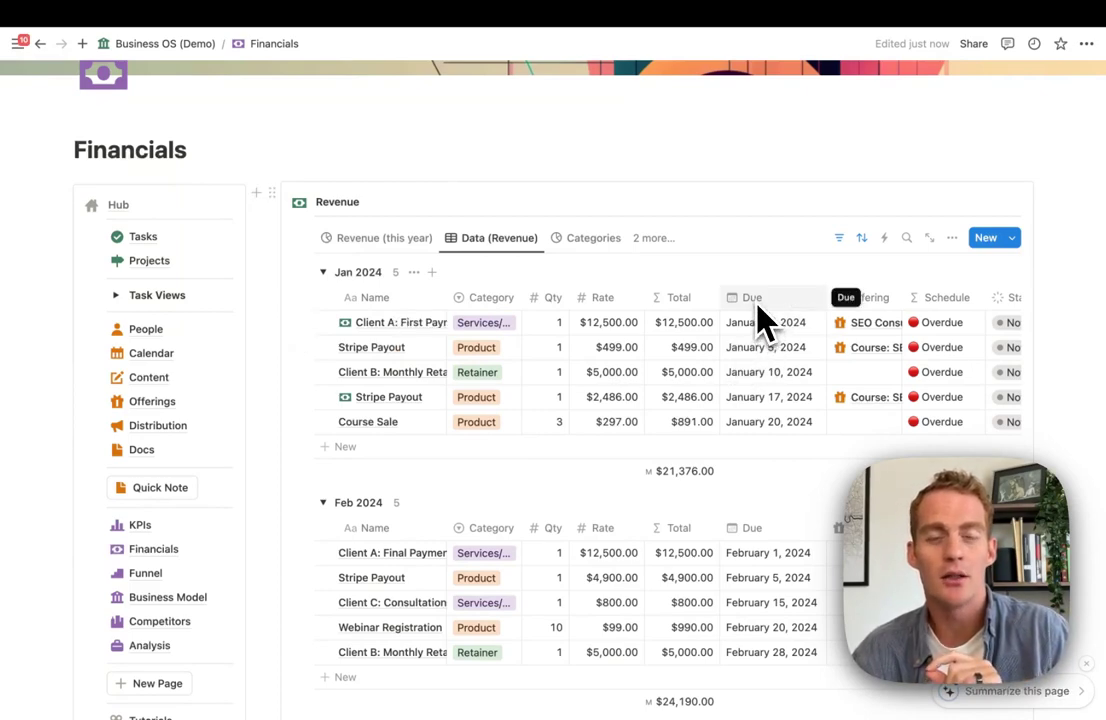
{"action": "left_click", "coordinate": [402, 240]}
{"action": "mouse_move", "coordinate": [640, 364]}
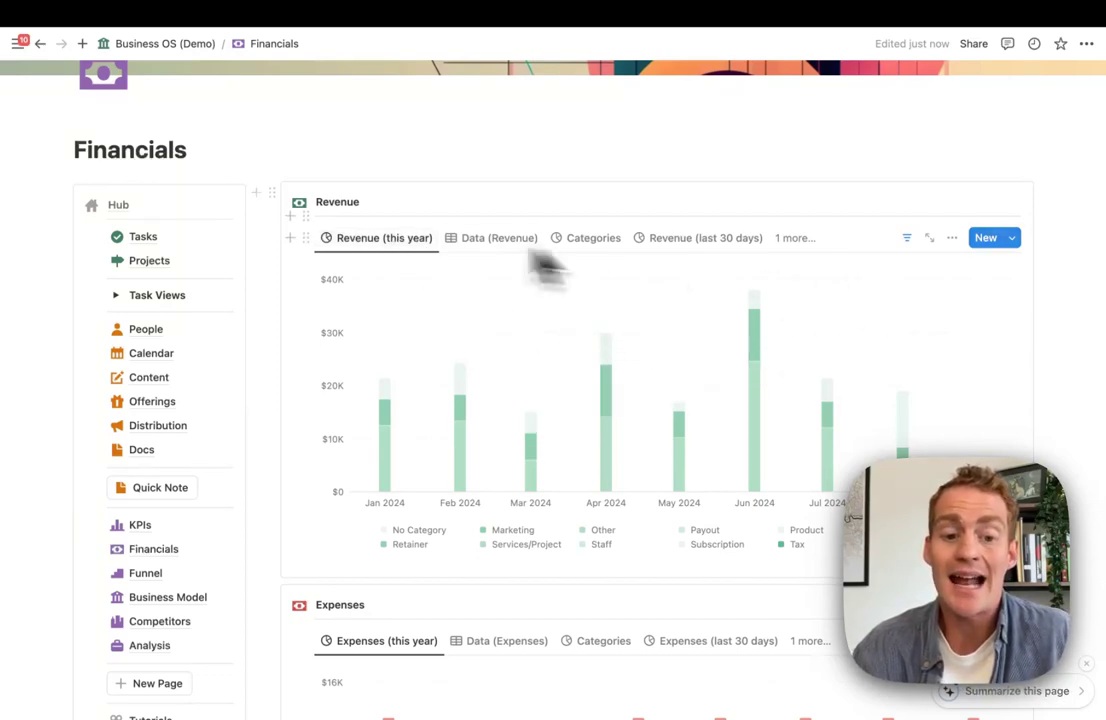
- Open the view settings of the Revenue (this year) chart and examine the date grouping choices for Due on the X axis
{"action": "left_click", "coordinate": [386, 242]}
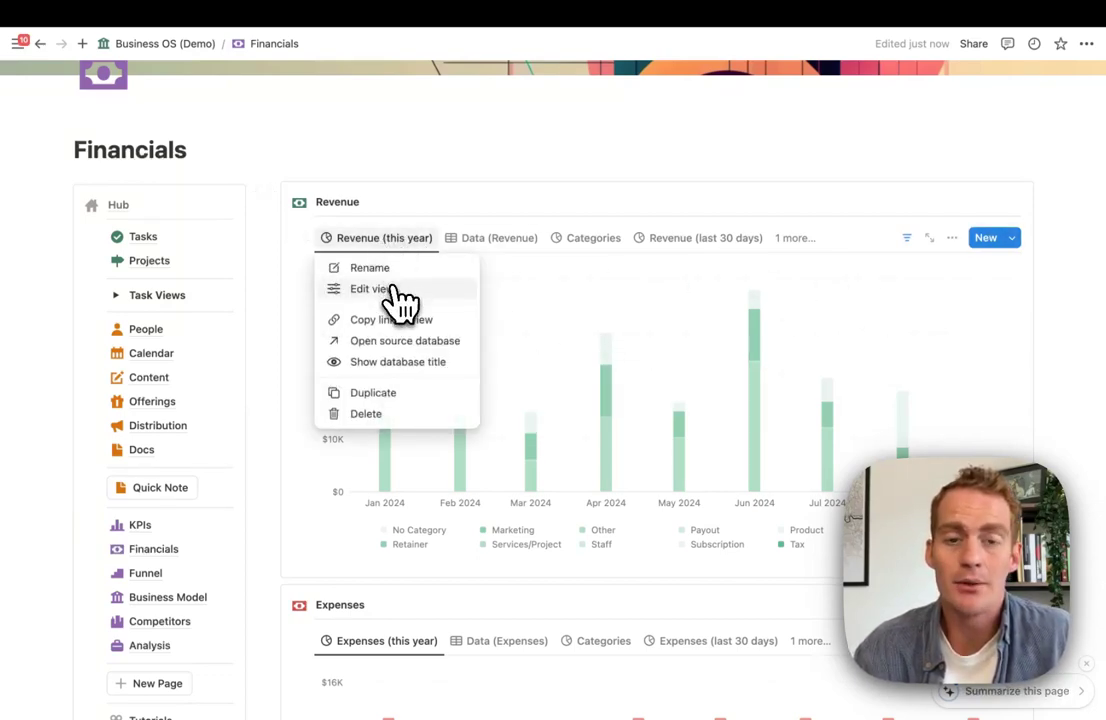
{"action": "left_click", "coordinate": [383, 288]}
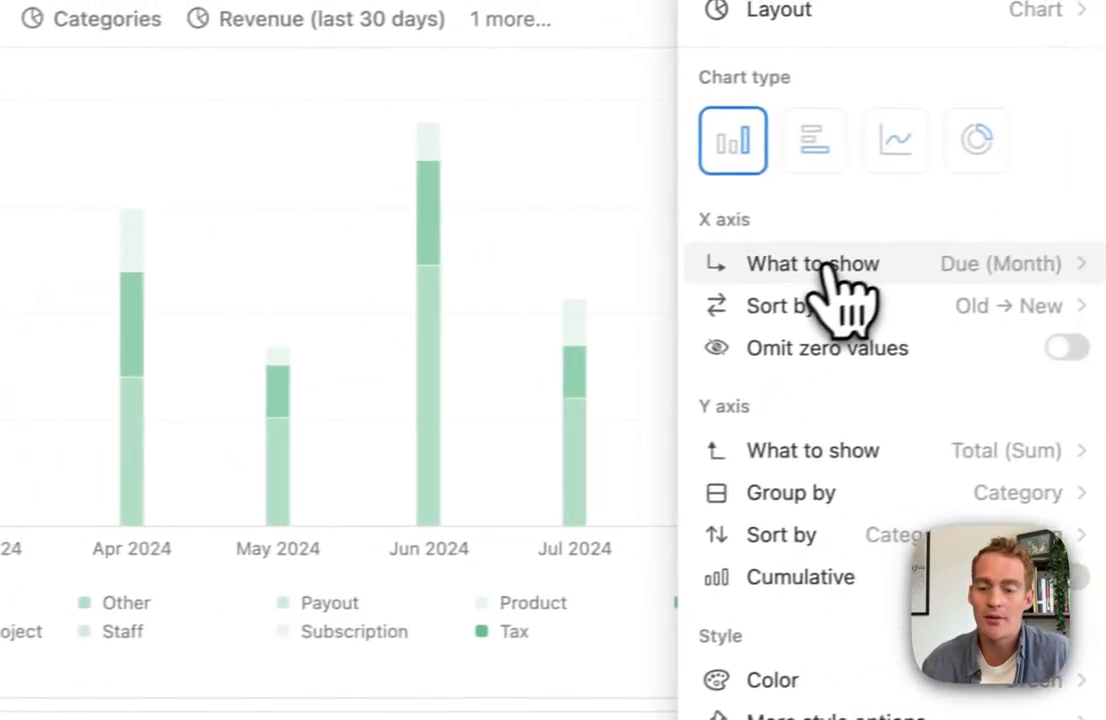
{"action": "left_click", "coordinate": [815, 266]}
{"action": "mouse_move", "coordinate": [797, 432]}
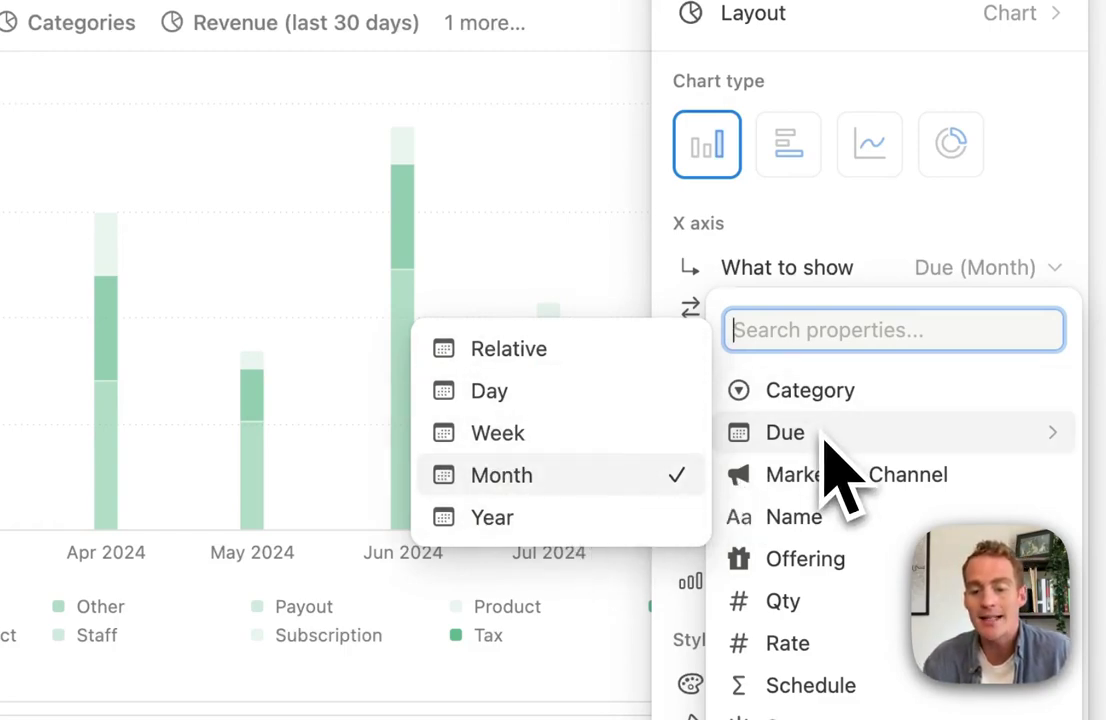
{"action": "left_click", "coordinate": [812, 240]}
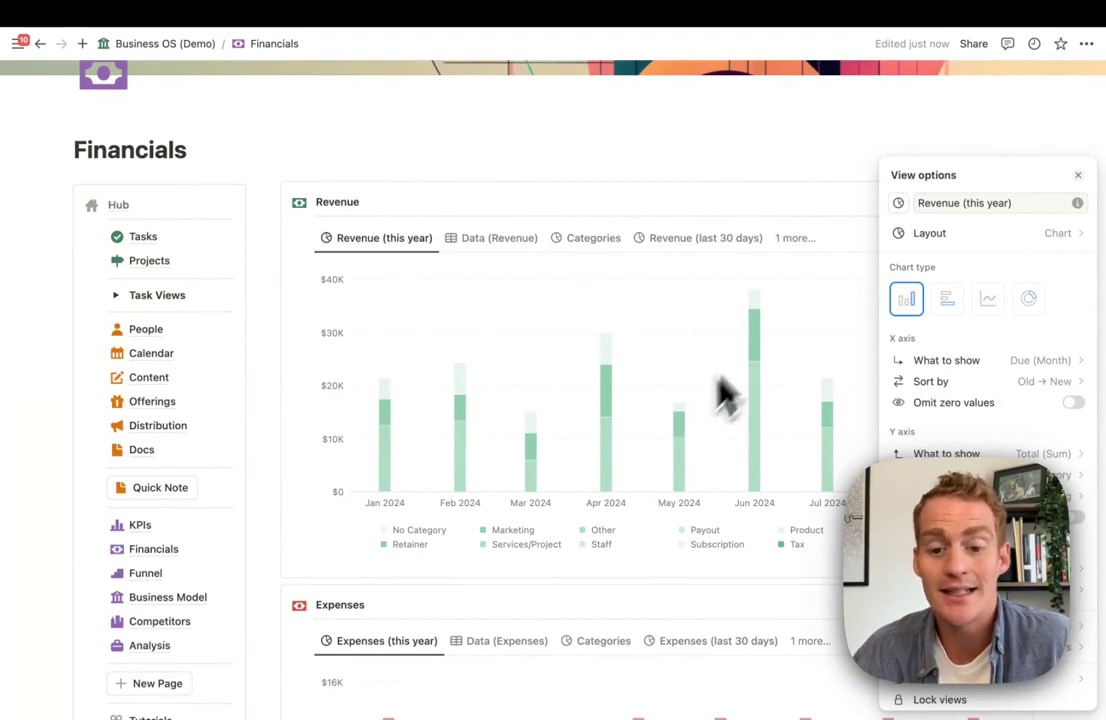
- Close the view settings, show the Revenue chart's filters and inspect the Due date filter
{"action": "left_click", "coordinate": [835, 258]}
{"action": "left_click", "coordinate": [906, 238]}
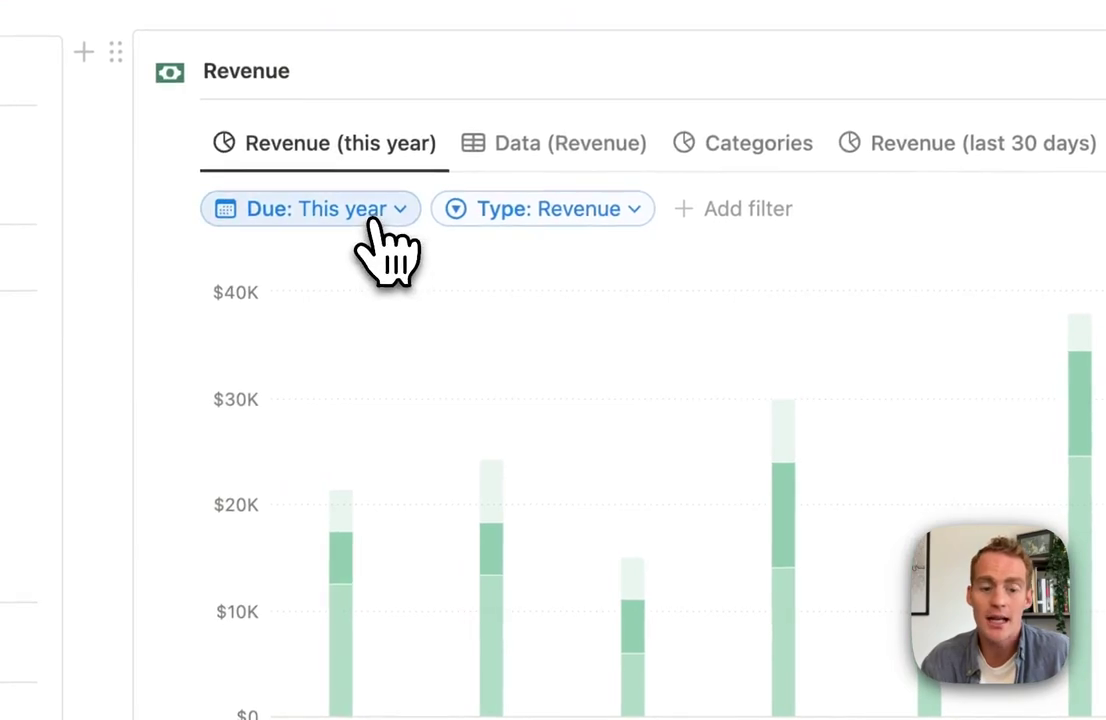
{"action": "left_click", "coordinate": [375, 212]}
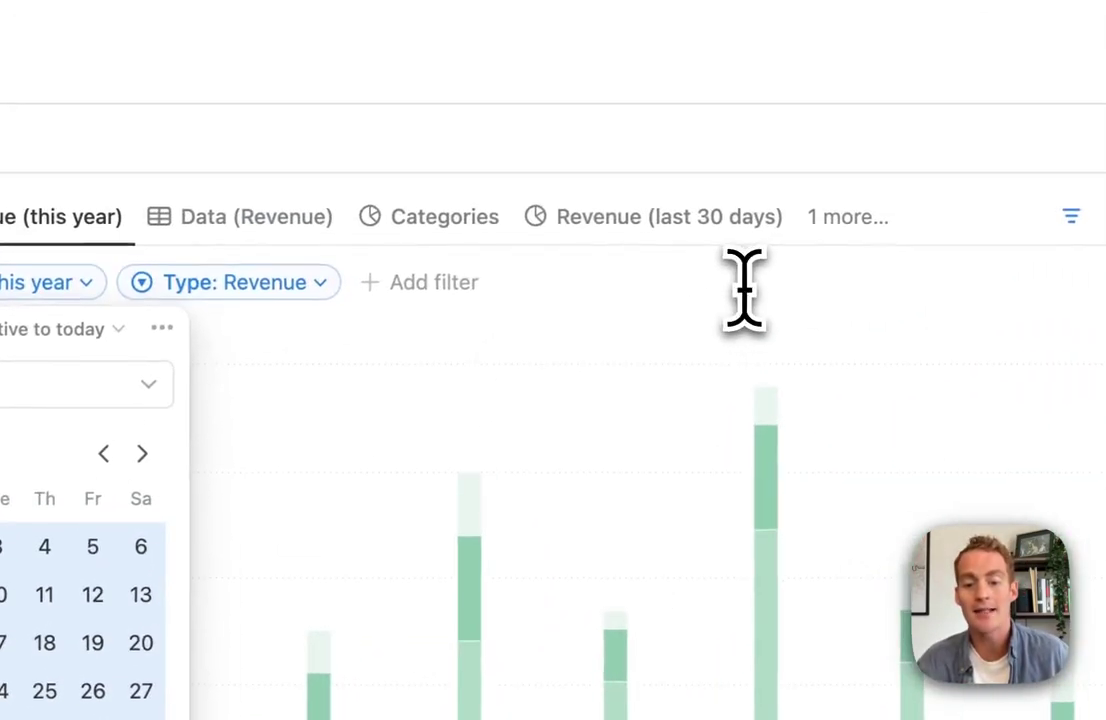
{"action": "key", "text": "Escape"}
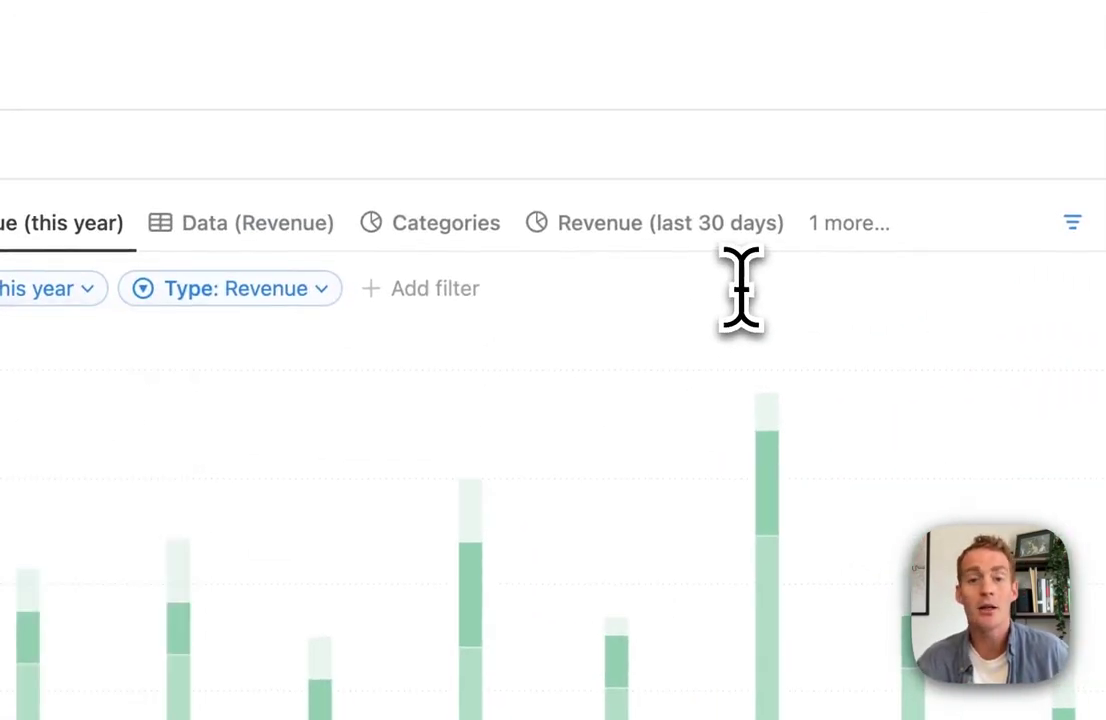
- Change the Due property's type to Text in the Data (Revenue) table and check the effect on the Revenue (this year) chart
{"action": "left_click", "coordinate": [277, 222]}
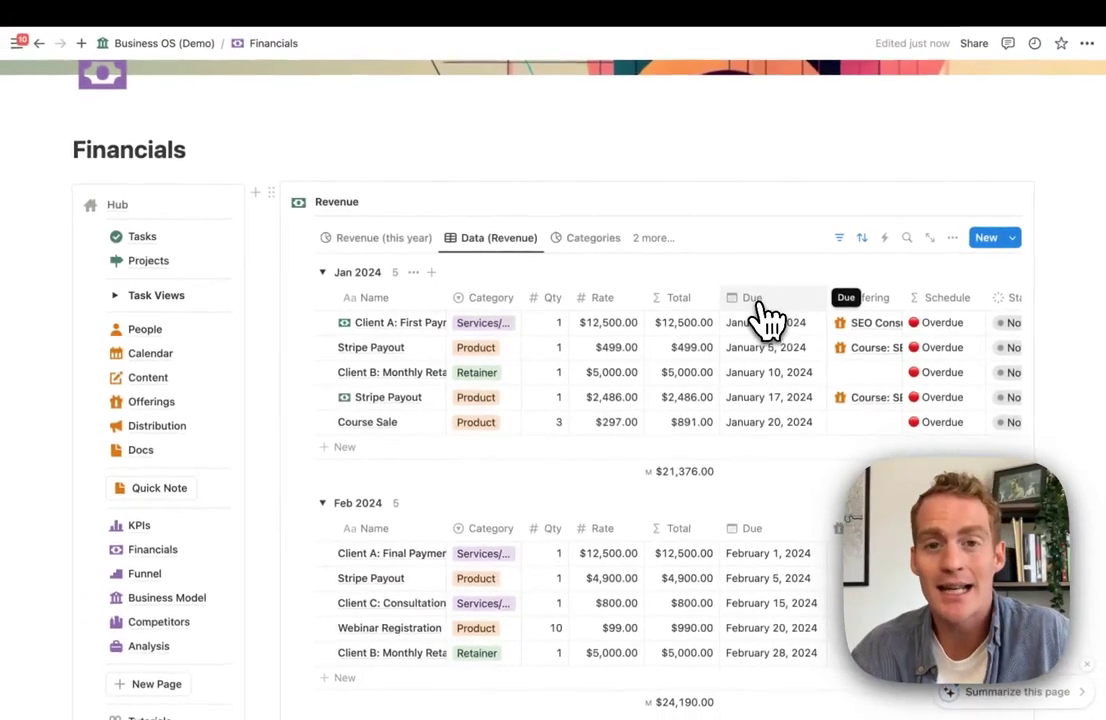
{"action": "left_click", "coordinate": [758, 305]}
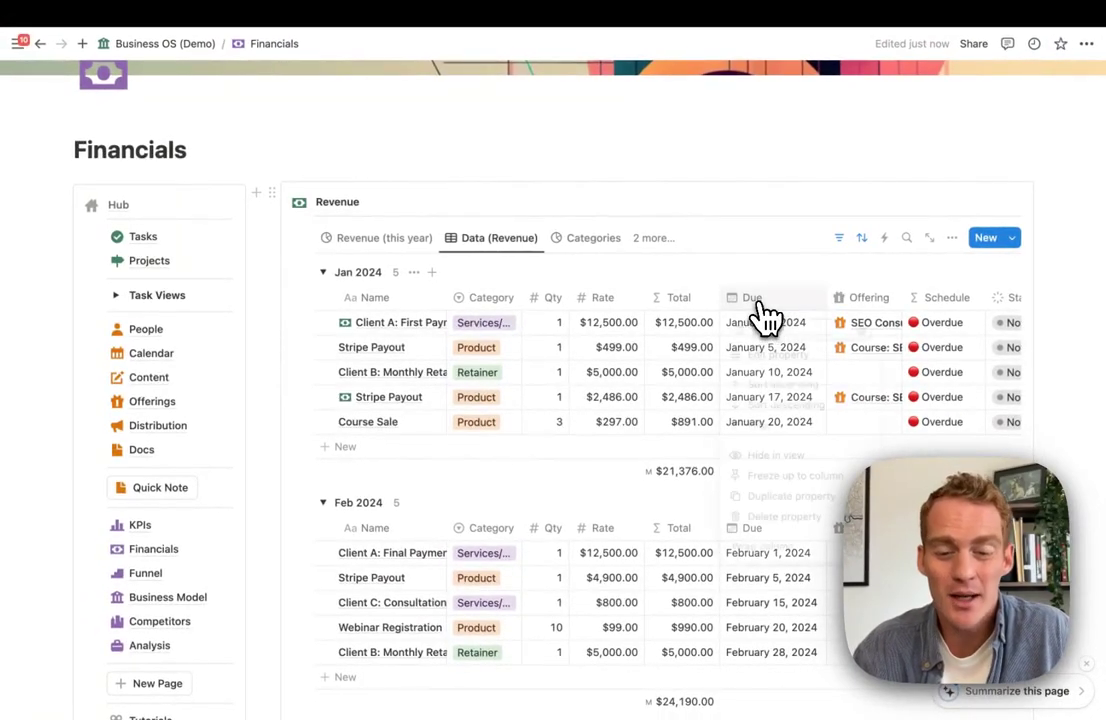
{"action": "left_click", "coordinate": [783, 358]}
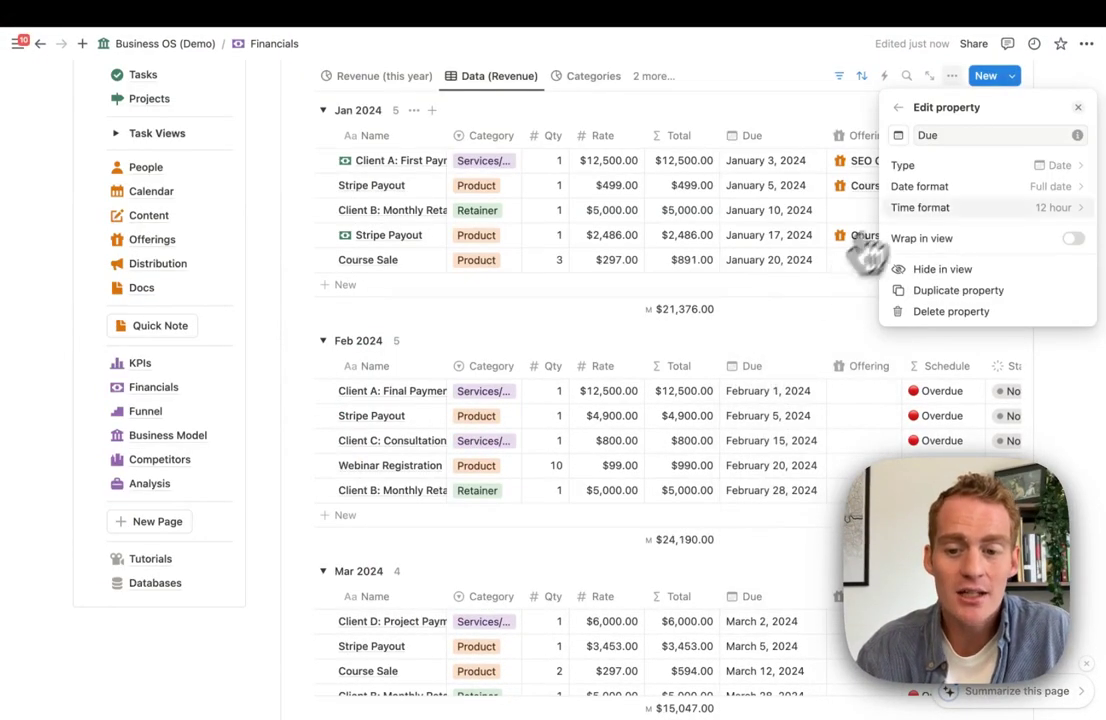
{"action": "left_click", "coordinate": [955, 167]}
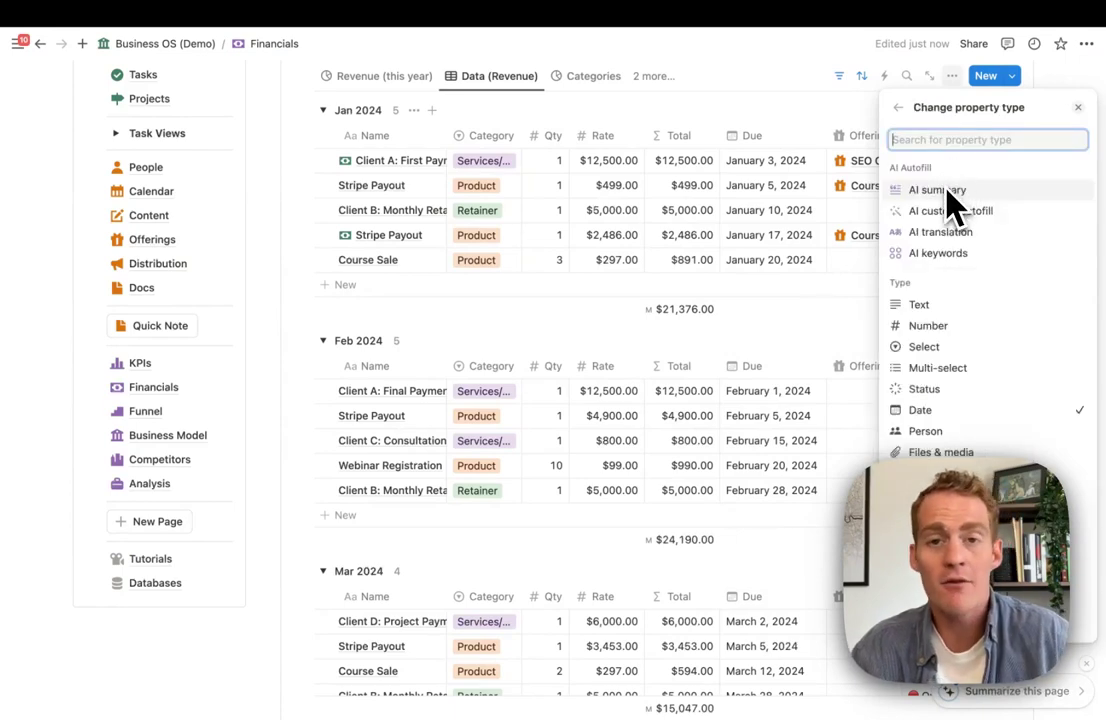
{"action": "left_click", "coordinate": [937, 309]}
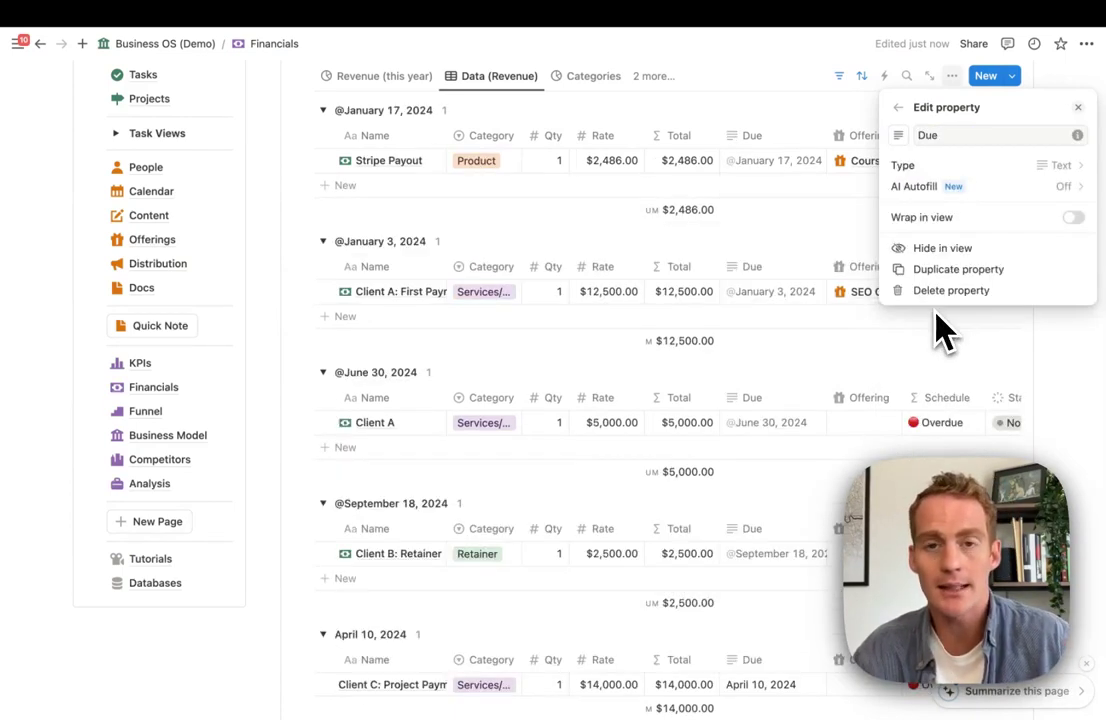
{"action": "left_click", "coordinate": [833, 243]}
{"action": "scroll", "coordinate": [723, 267], "scroll_direction": "up", "scroll_amount": 3}
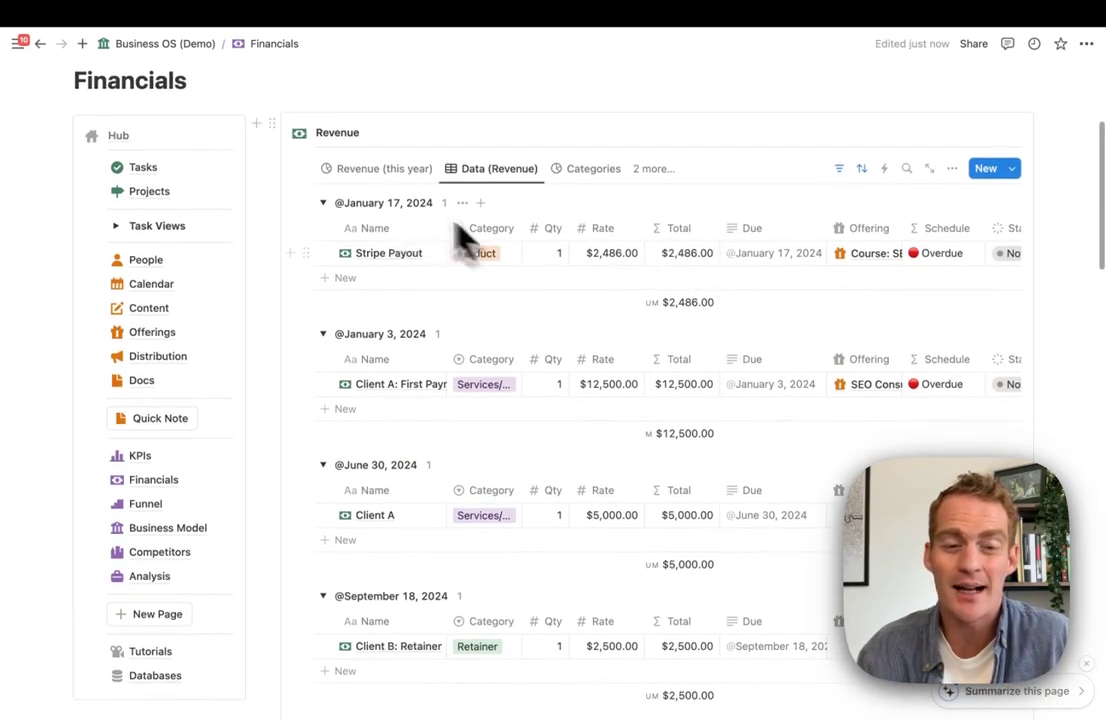
{"action": "left_click", "coordinate": [393, 172]}
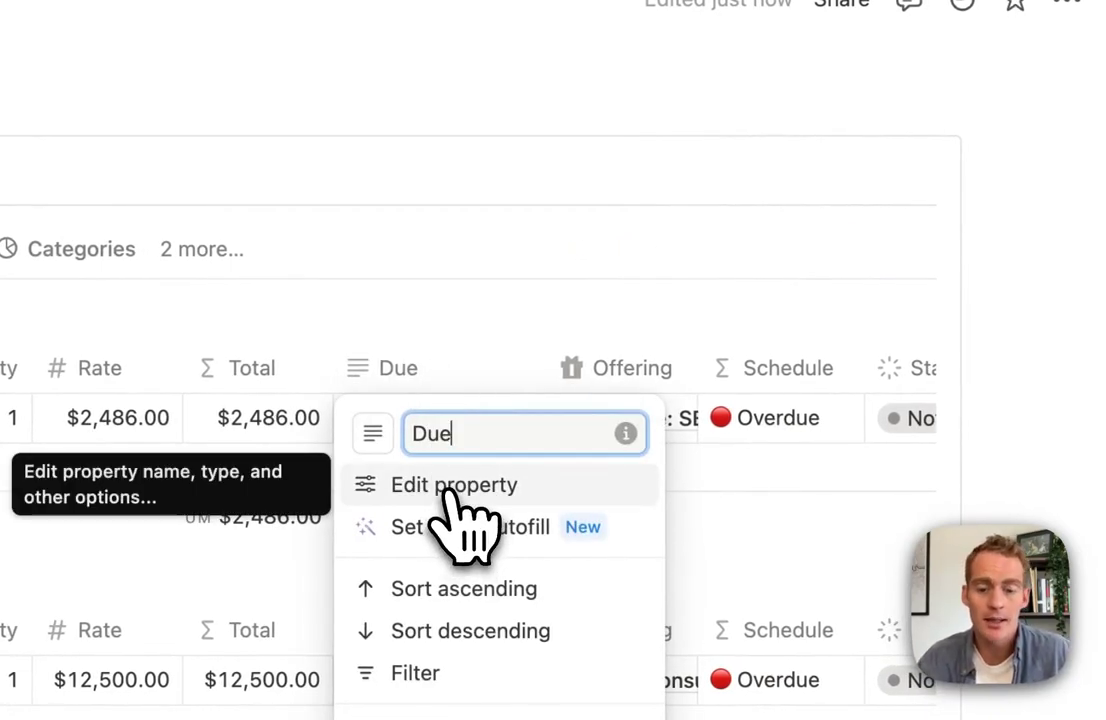
- Set the Due property's type back to Date in the Data (Revenue) table
{"action": "left_click", "coordinate": [455, 498]}
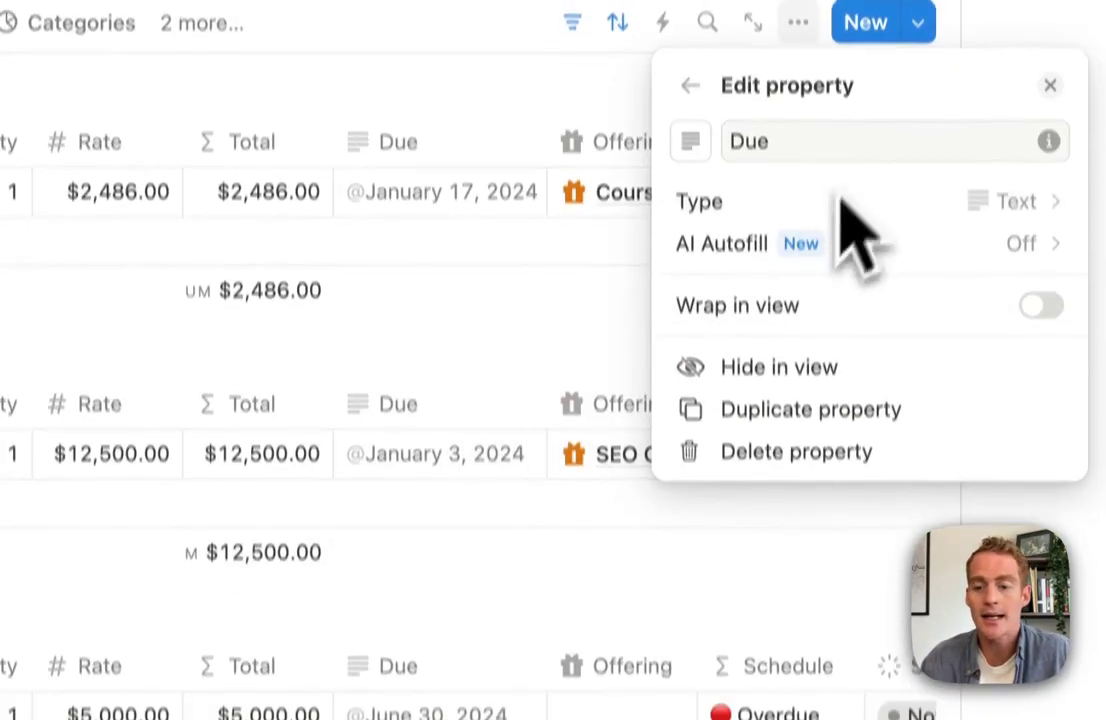
{"action": "left_click", "coordinate": [845, 201]}
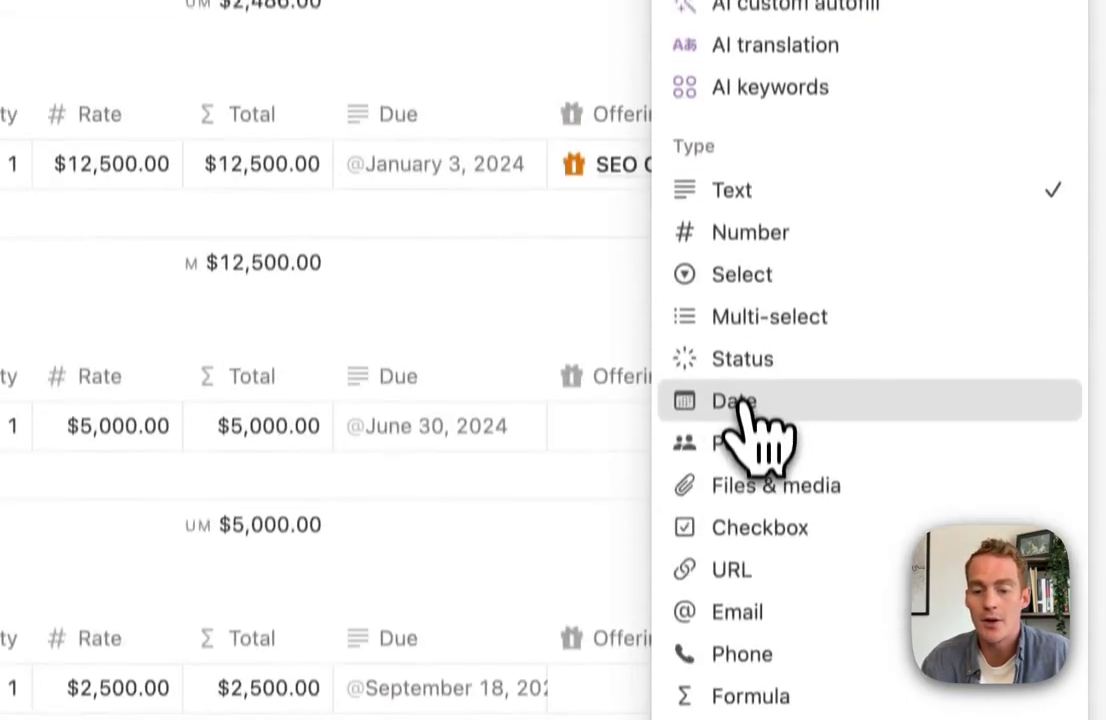
{"action": "left_click", "coordinate": [750, 590]}
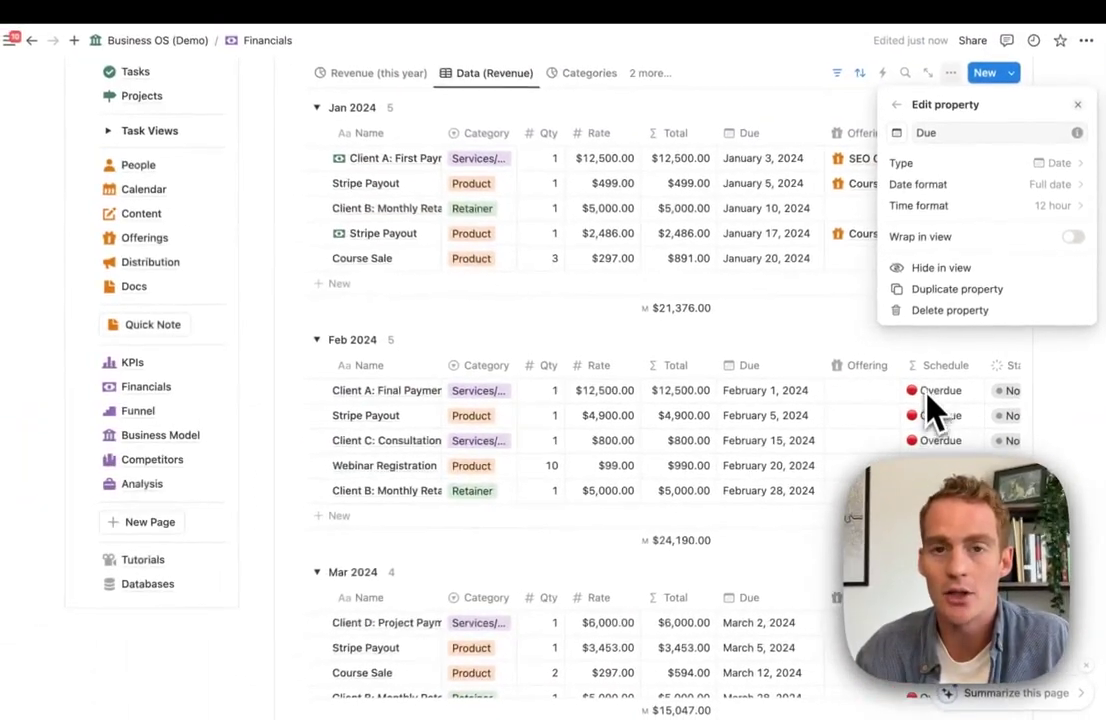
- Close the Due property settings, look through the Data (Revenue) table and display the Revenue (this year) chart again
{"action": "left_click", "coordinate": [1053, 381]}
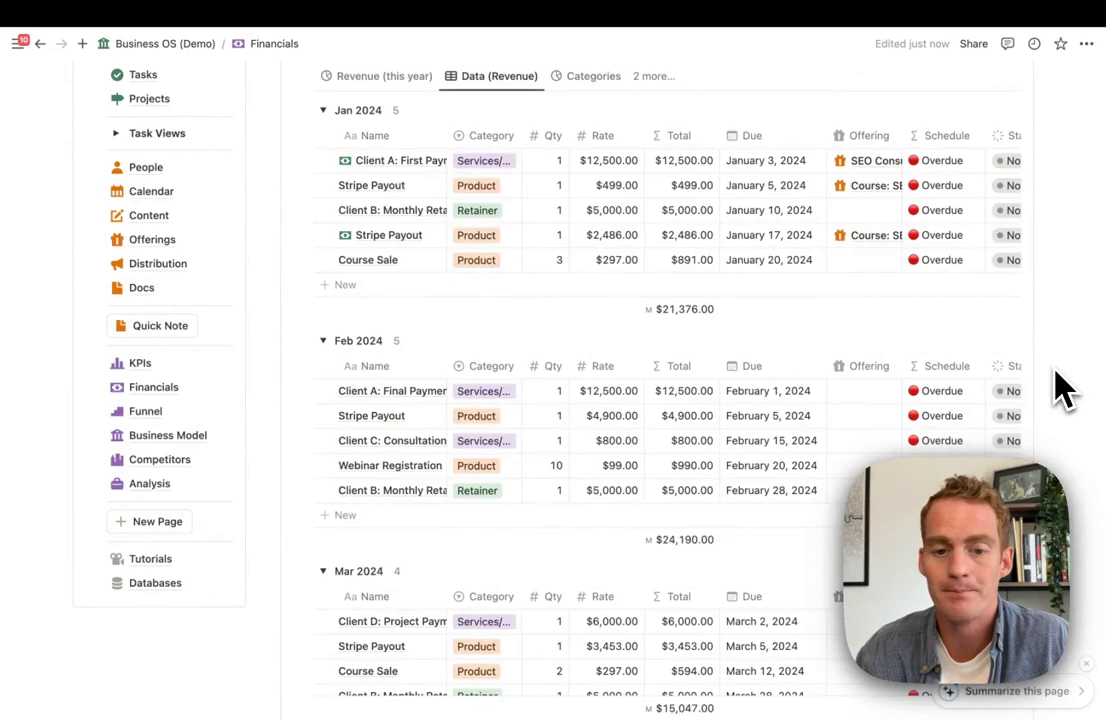
{"action": "scroll", "coordinate": [1062, 385], "scroll_direction": "up", "scroll_amount": 4}
{"action": "scroll", "coordinate": [1062, 385], "scroll_direction": "down", "scroll_amount": 8}
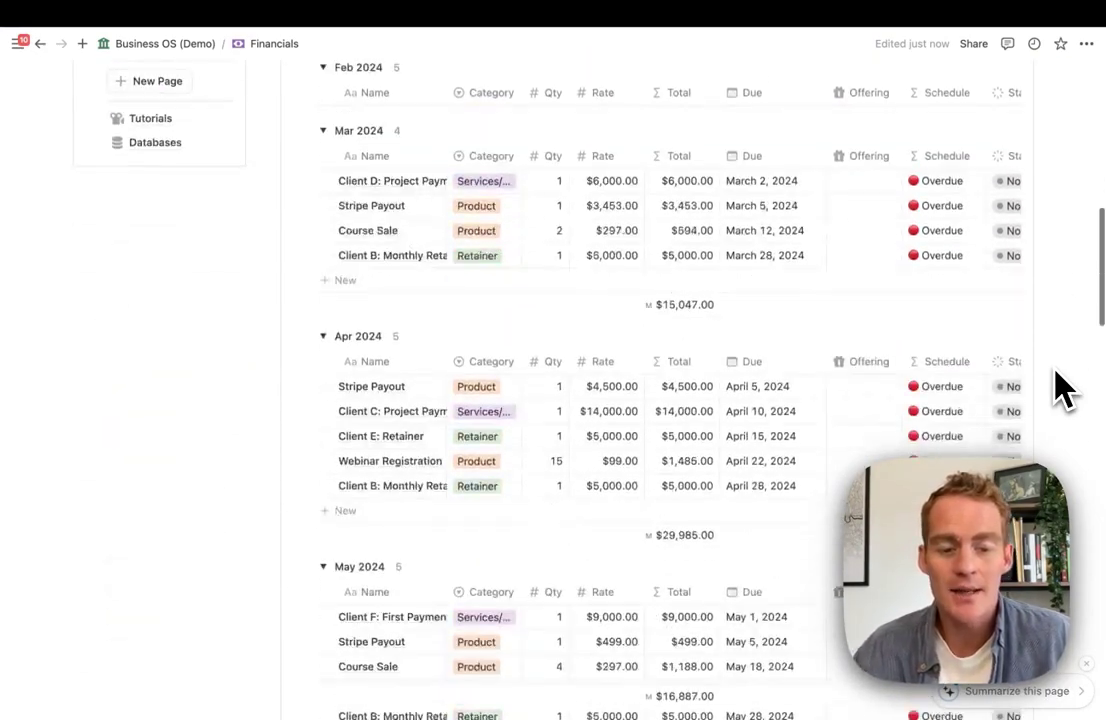
{"action": "scroll", "coordinate": [1062, 385], "scroll_direction": "up", "scroll_amount": 5}
{"action": "scroll", "coordinate": [1062, 385], "scroll_direction": "up", "scroll_amount": 3}
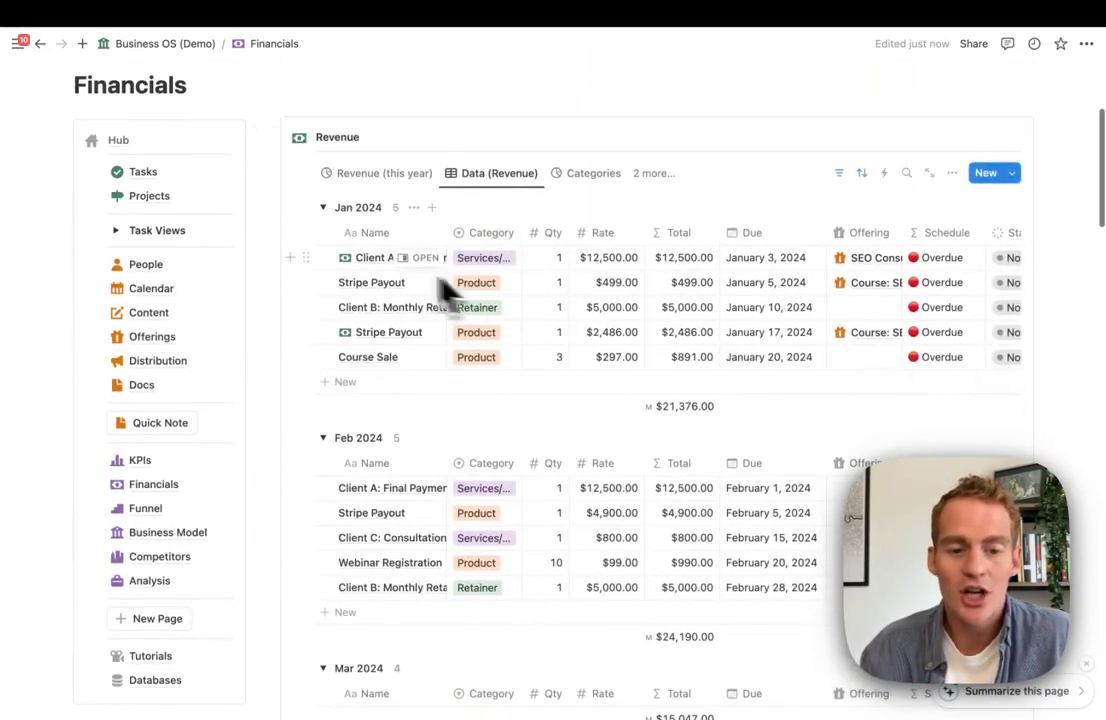
{"action": "left_click", "coordinate": [388, 178]}
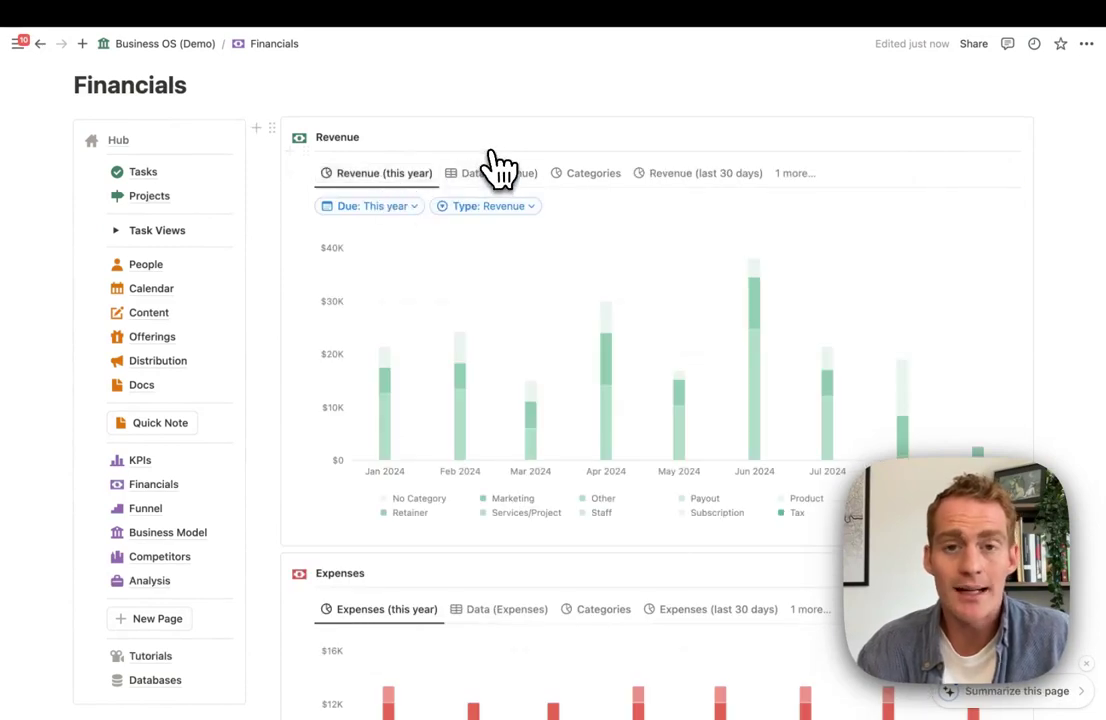
- Insert a button block directly below the Profit-Loss section and name it New Chart
{"action": "scroll", "coordinate": [501, 168], "scroll_direction": "down", "scroll_amount": 13}
{"action": "scroll", "coordinate": [501, 168], "scroll_direction": "down", "scroll_amount": 5}
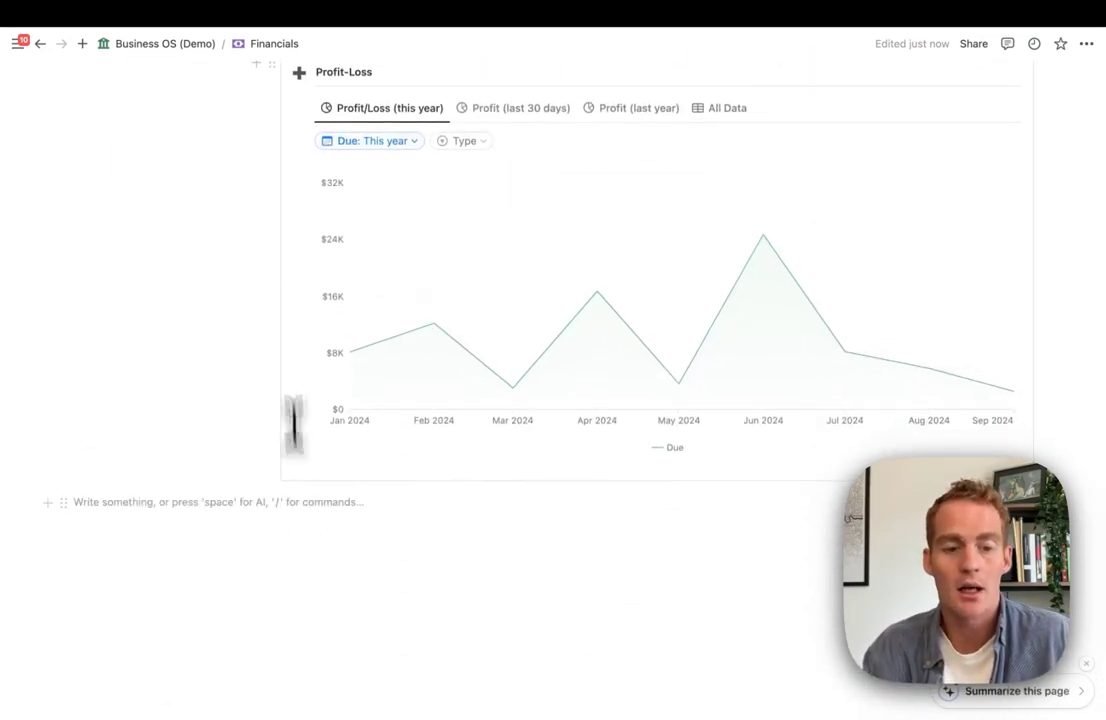
{"action": "scroll", "coordinate": [259, 141], "scroll_direction": "up", "scroll_amount": 2}
{"action": "left_click", "coordinate": [260, 108]}
{"action": "type", "text": "button"}
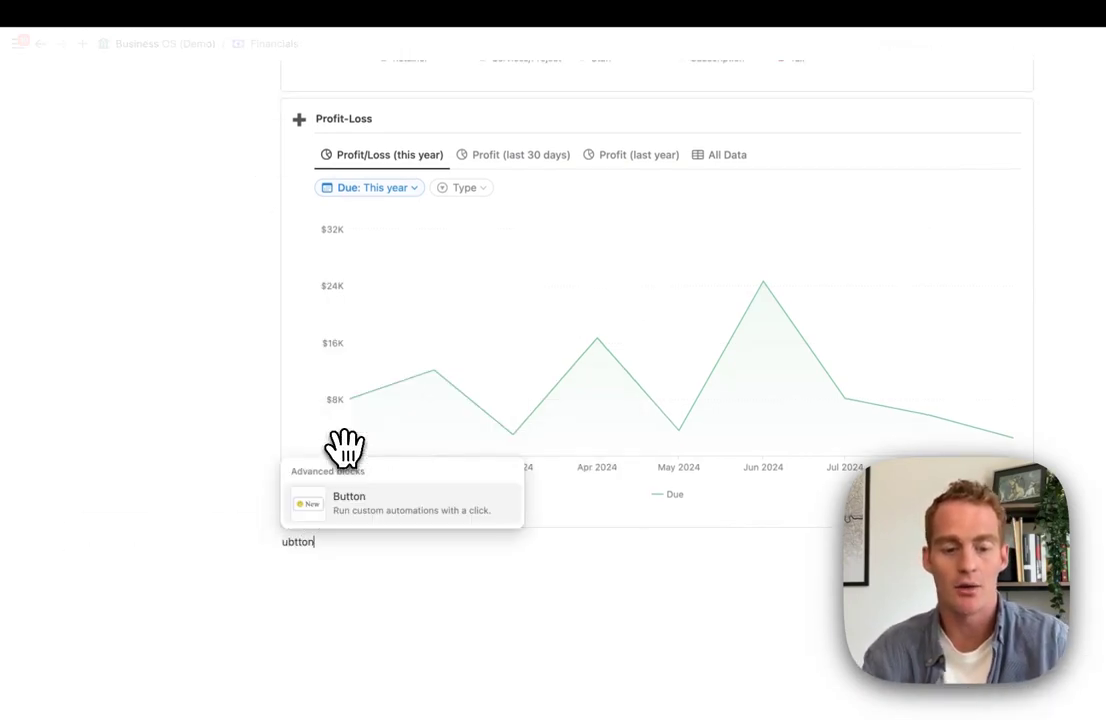
{"action": "left_click", "coordinate": [368, 500]}
{"action": "scroll", "coordinate": [538, 515], "scroll_direction": "down", "scroll_amount": 4}
{"action": "left_click", "coordinate": [356, 396]}
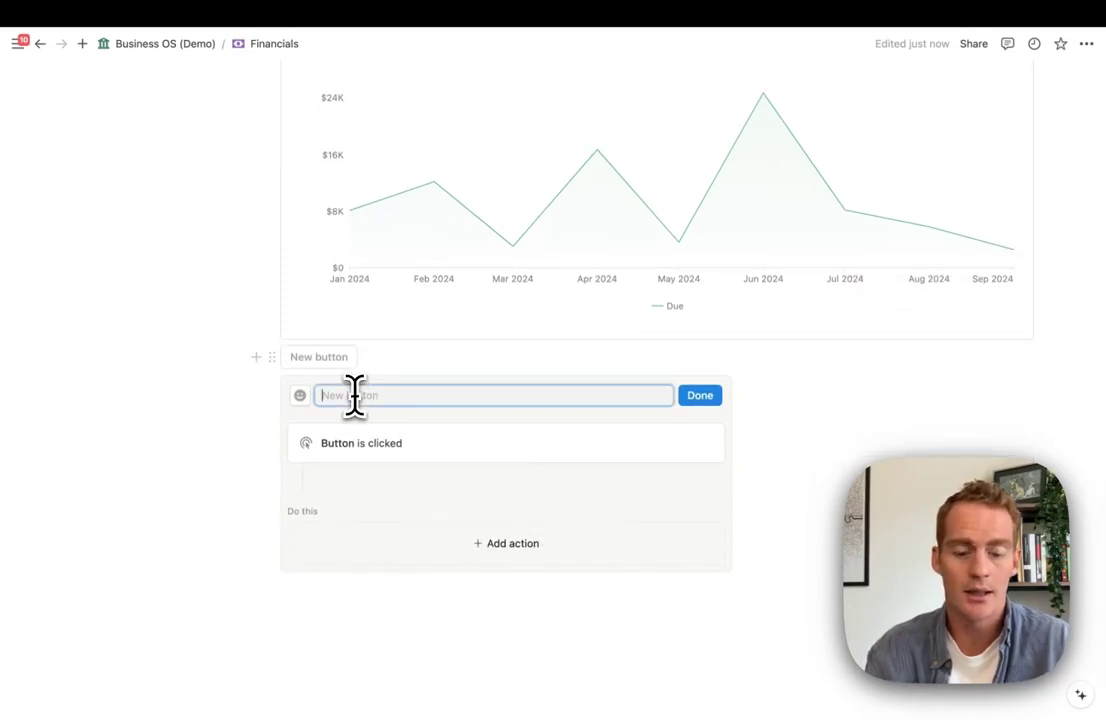
{"action": "type", "text": "Chart"}
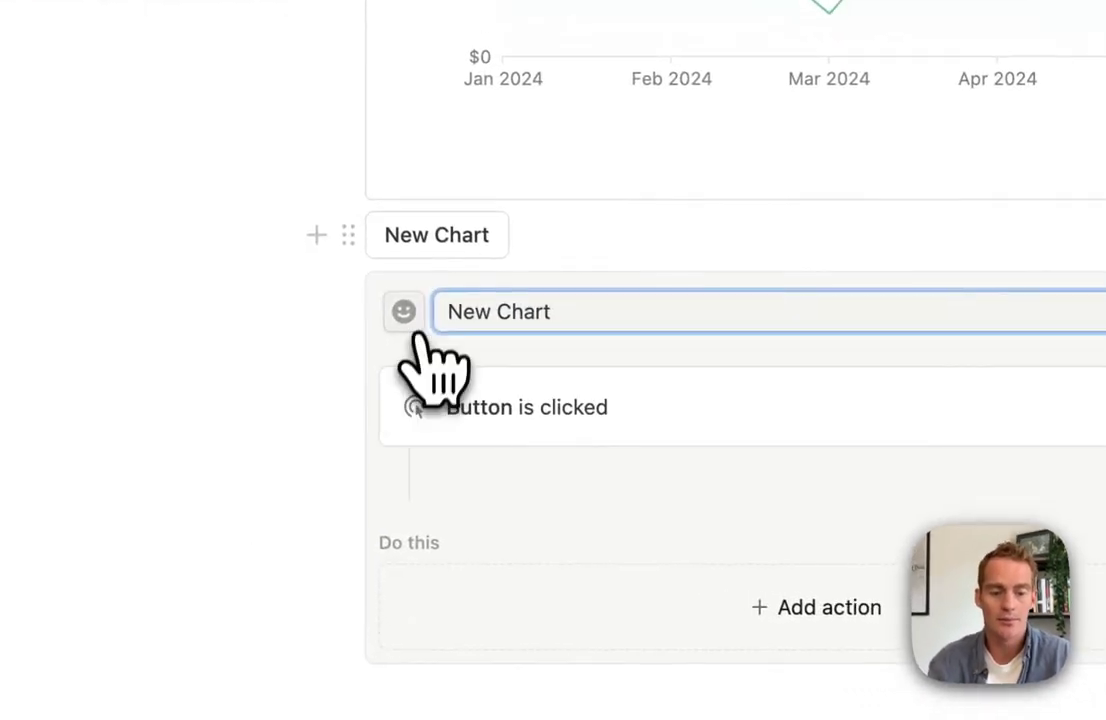
- Give the New Chart button an orange bar-chart icon and add an action that inserts blocks below the button
{"action": "left_click", "coordinate": [299, 395]}
{"action": "type", "text": "chart"}
{"action": "left_click", "coordinate": [284, 512]}
{"action": "scroll", "coordinate": [370, 563], "scroll_direction": "down", "scroll_amount": 3}
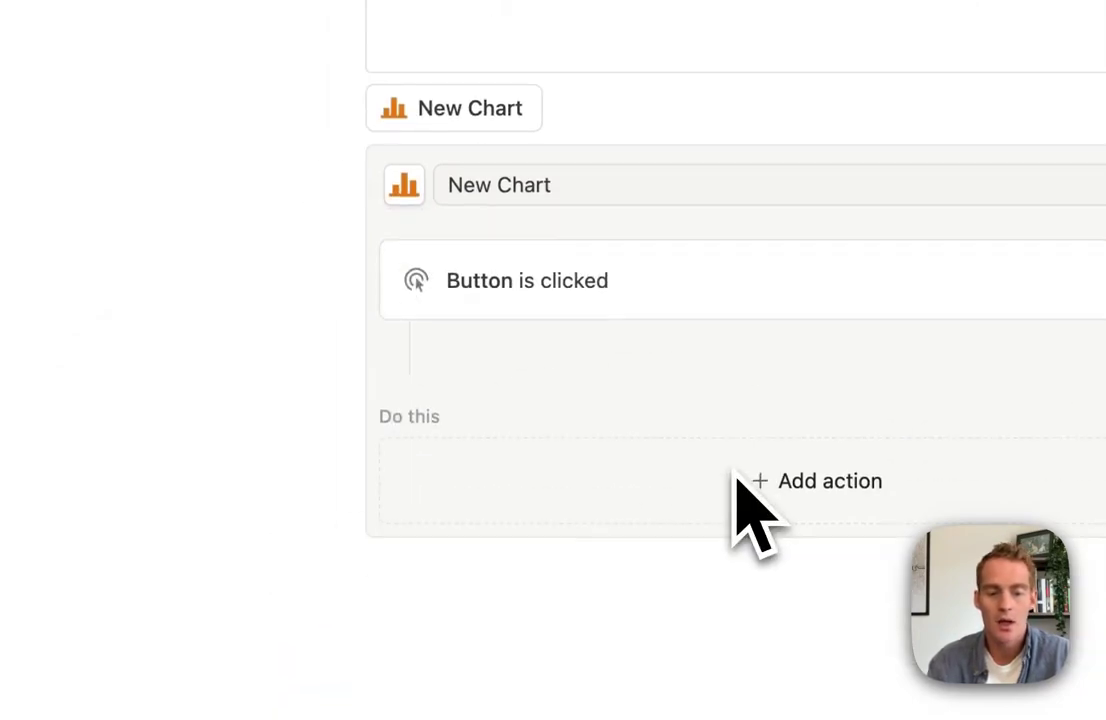
{"action": "left_click", "coordinate": [757, 498]}
{"action": "left_click", "coordinate": [556, 620]}
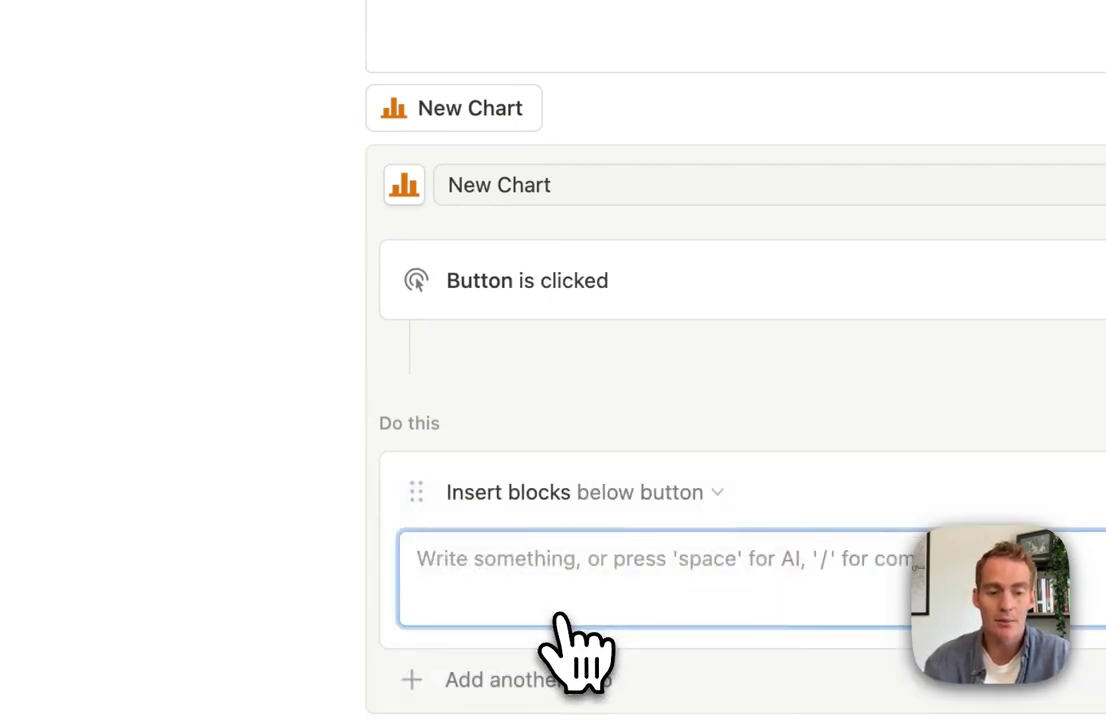
- Insert a vertical bar chart with a new blank database below the New Chart button
{"action": "left_click", "coordinate": [344, 109]}
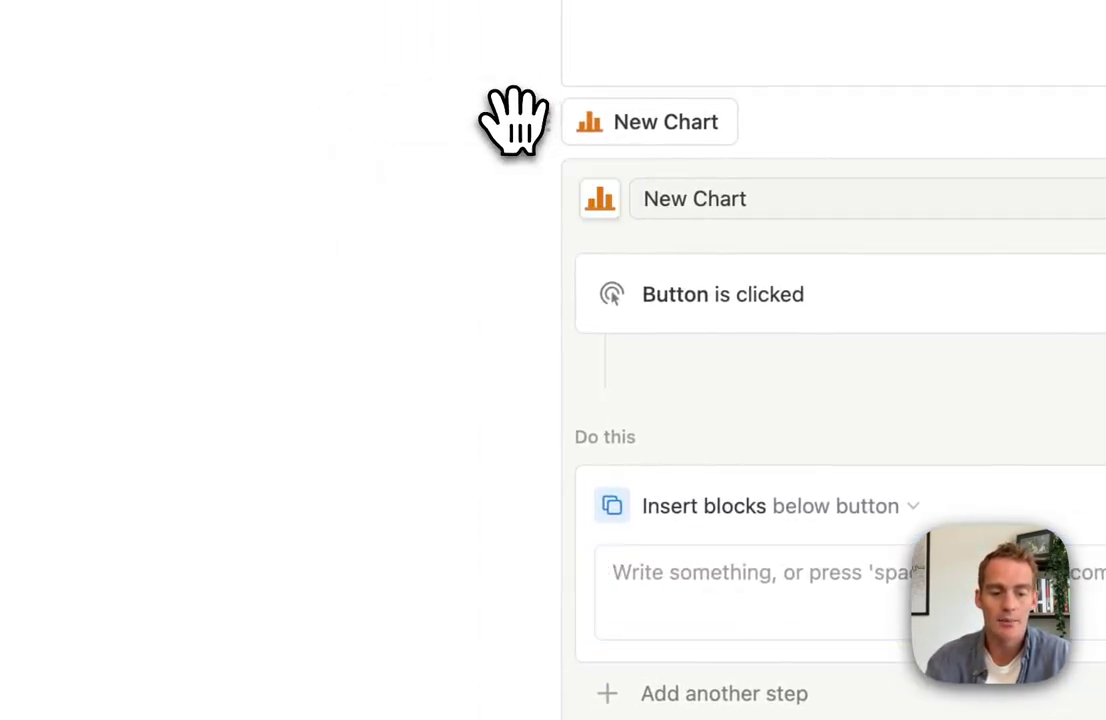
{"action": "type", "text": "chart"}
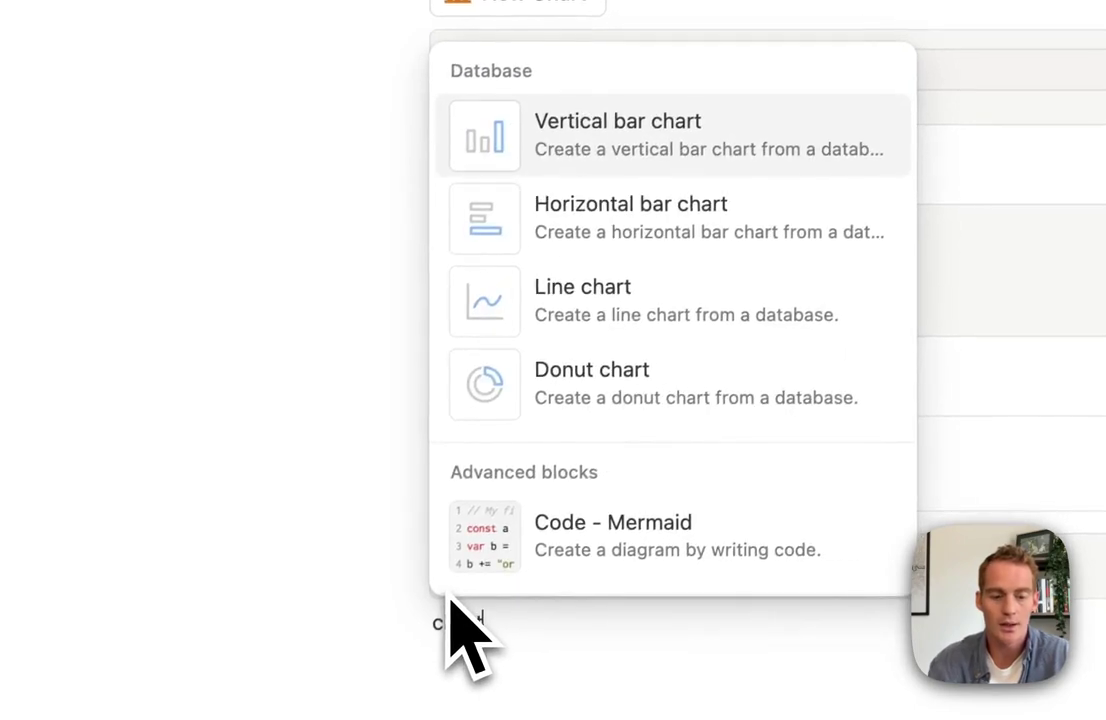
{"action": "left_click", "coordinate": [646, 150]}
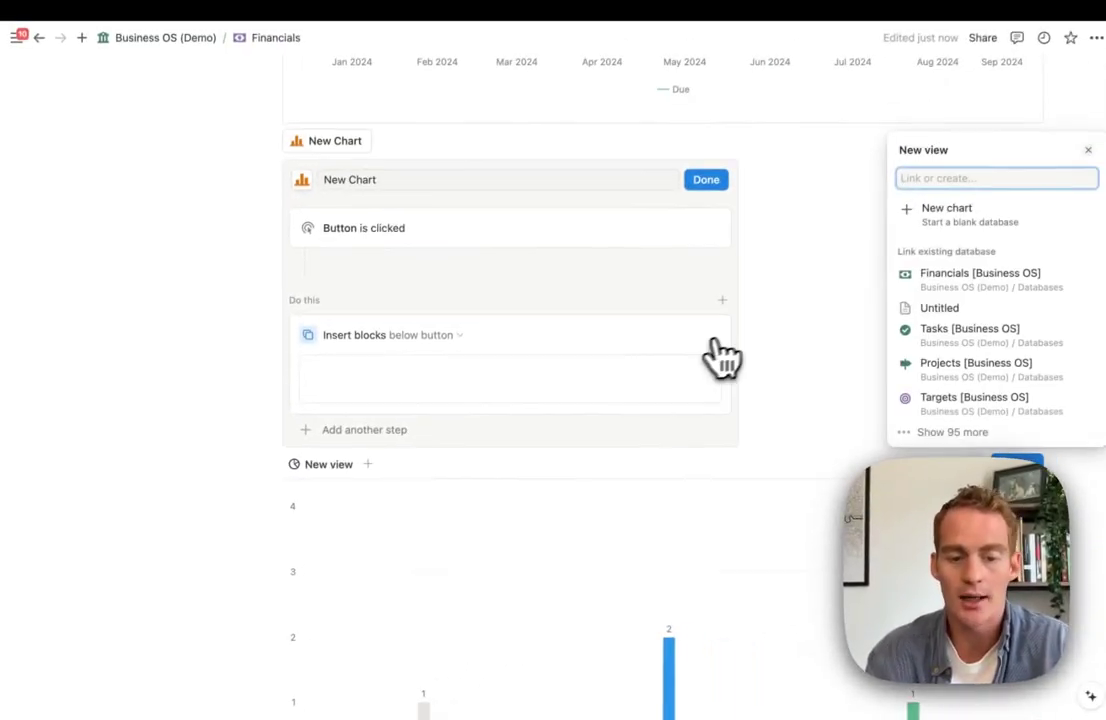
{"action": "left_click", "coordinate": [948, 224]}
- Narrow the Name column in the new chart's Data view and add a Date property
{"action": "left_click", "coordinate": [362, 466]}
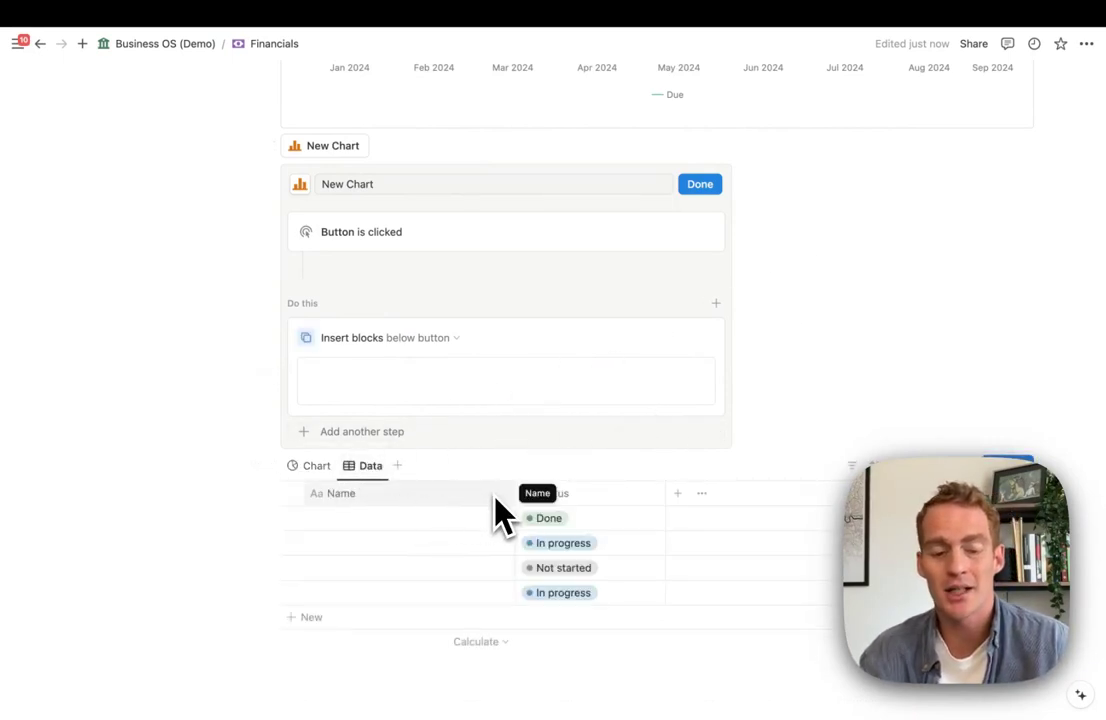
{"action": "left_click_drag", "start_coordinate": [513, 492], "coordinate": [399, 497]}
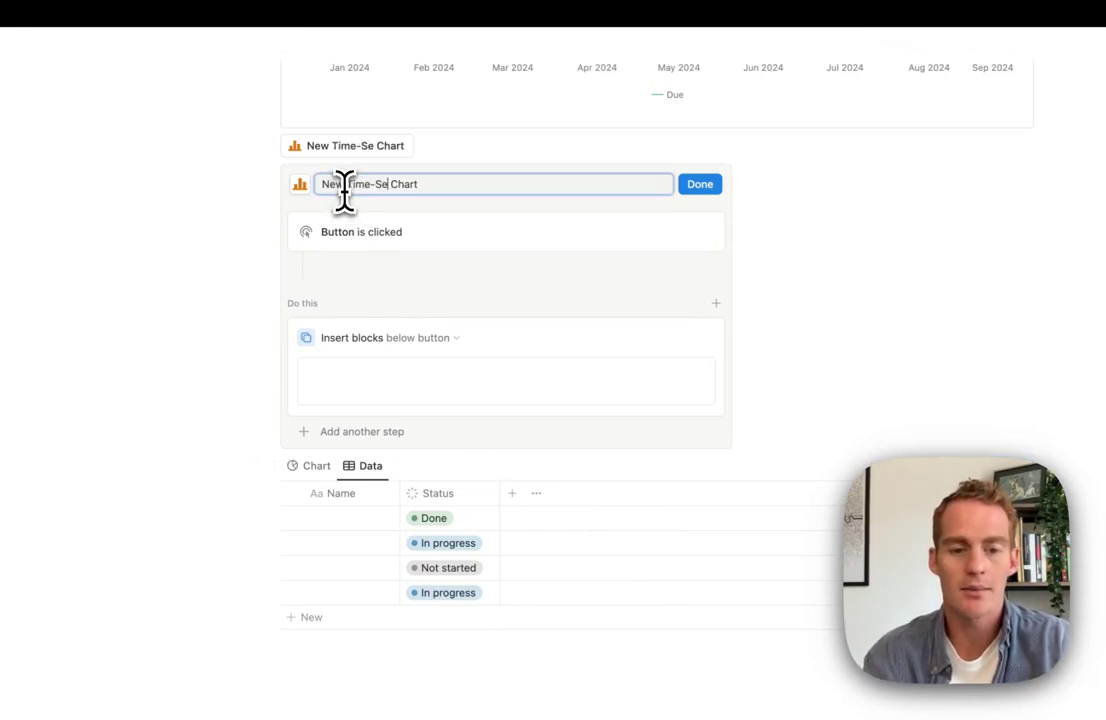
{"action": "left_click", "coordinate": [514, 494]}
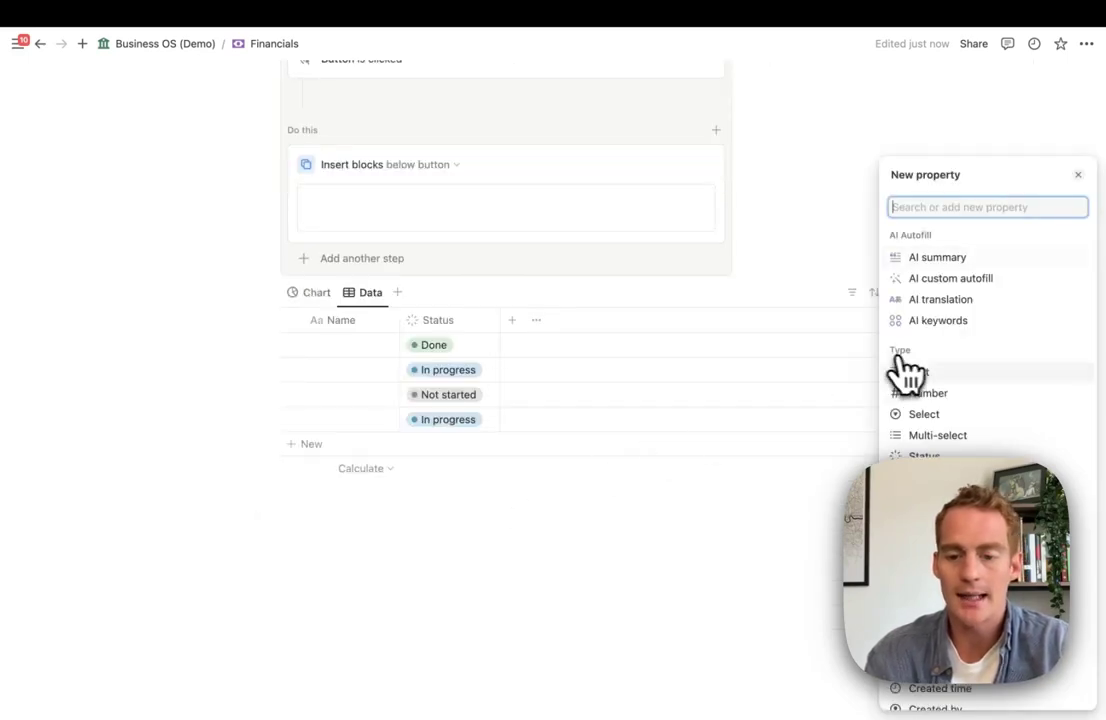
{"action": "left_click", "coordinate": [924, 477]}
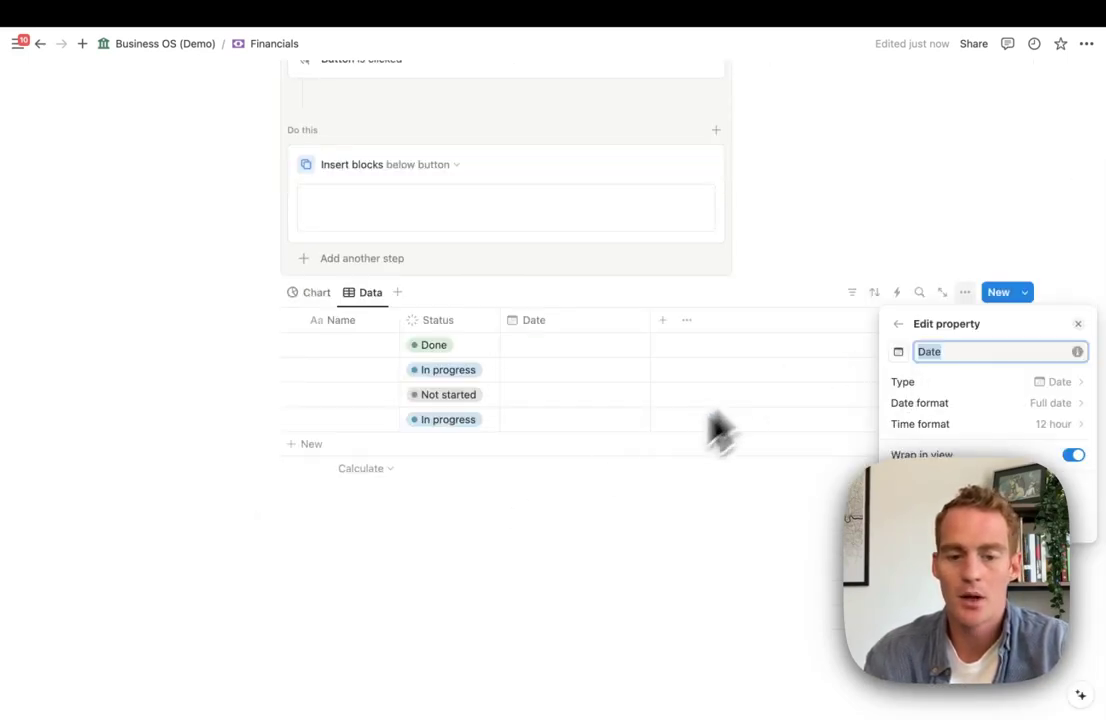
{"action": "left_click", "coordinate": [697, 450]}
- Enter September 1, 2024 as a date in the Data table and narrow the Values column
{"action": "left_click", "coordinate": [553, 370]}
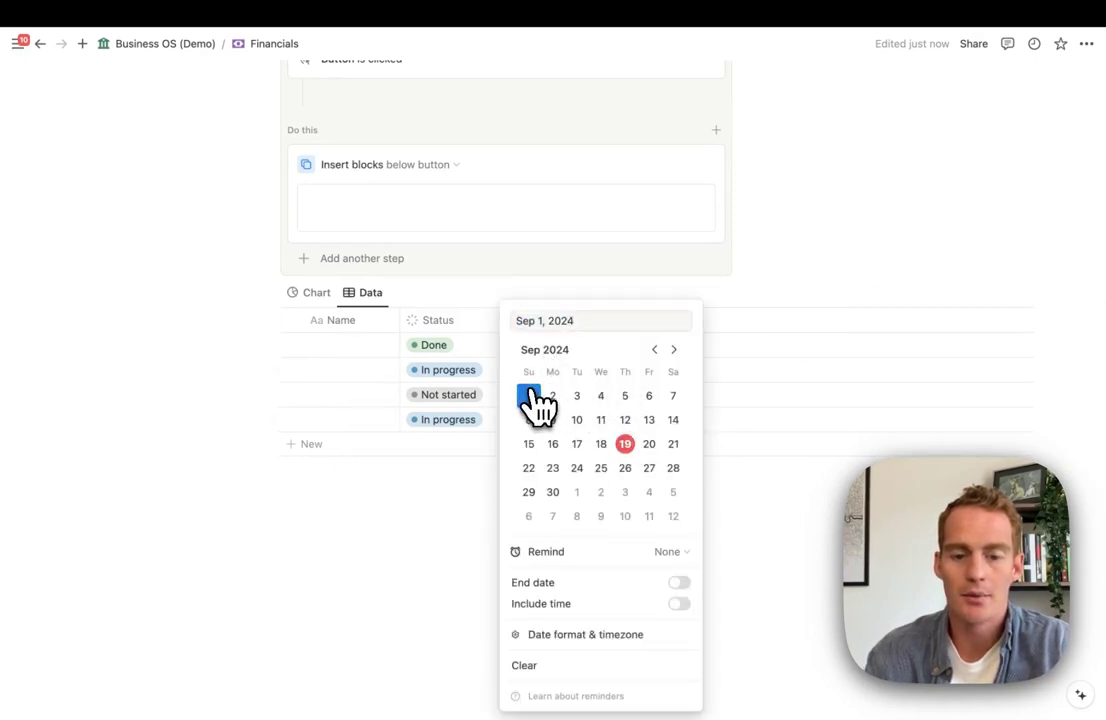
{"action": "left_click", "coordinate": [740, 466]}
{"action": "left_click", "coordinate": [553, 370]}
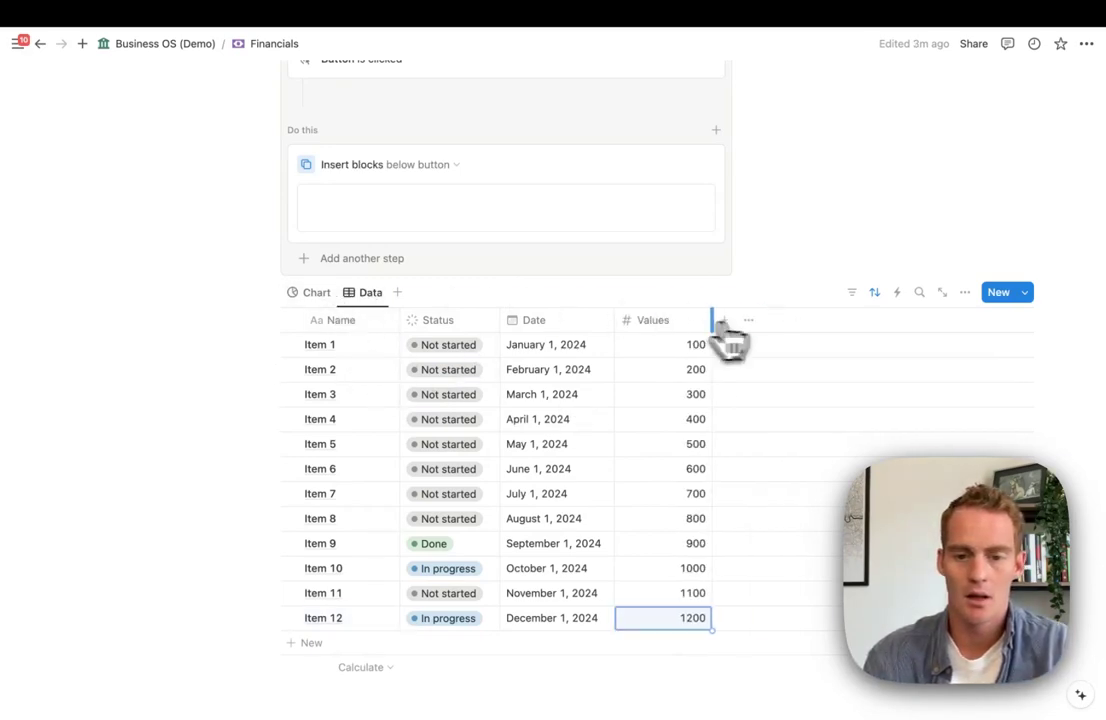
{"action": "left_click_drag", "start_coordinate": [711, 321], "coordinate": [688, 321]}
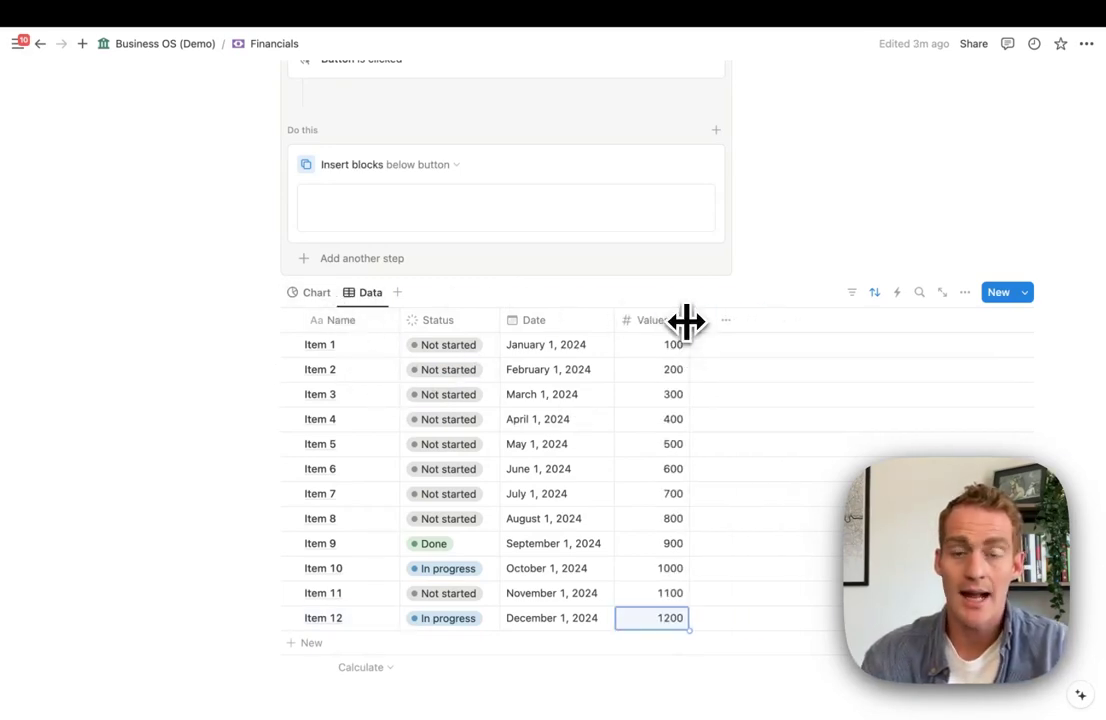
- Set the new chart's Y axis to the sum of Values and its color scheme to Colorless
{"action": "left_click", "coordinate": [316, 293]}
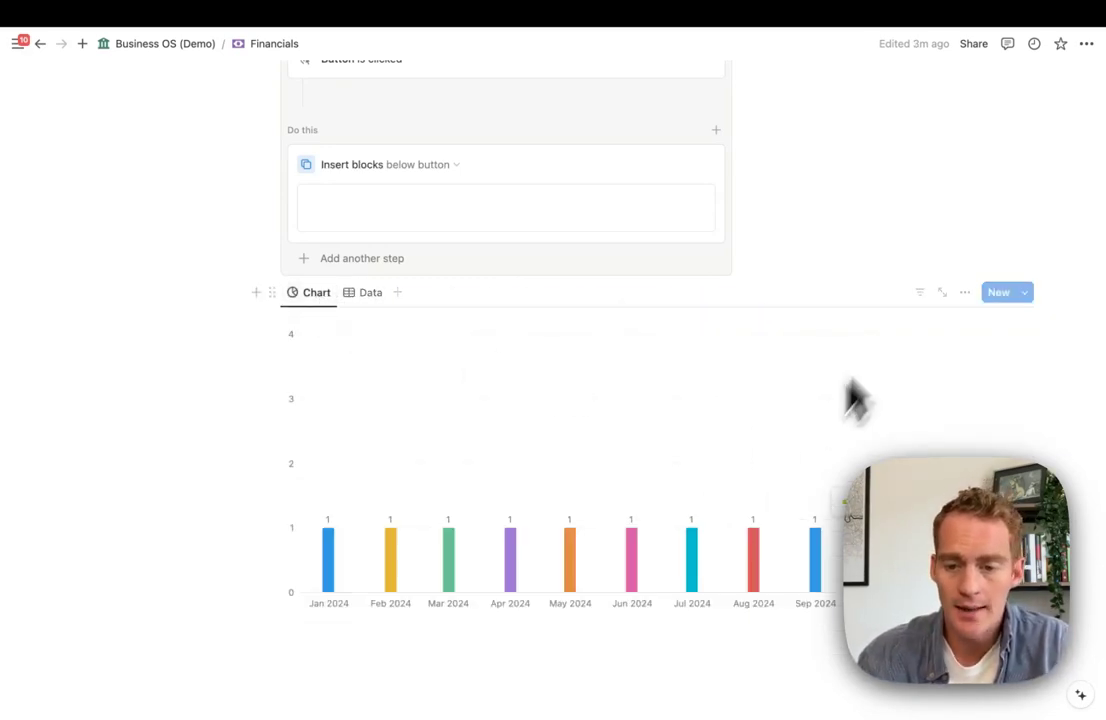
{"action": "left_click", "coordinate": [320, 296]}
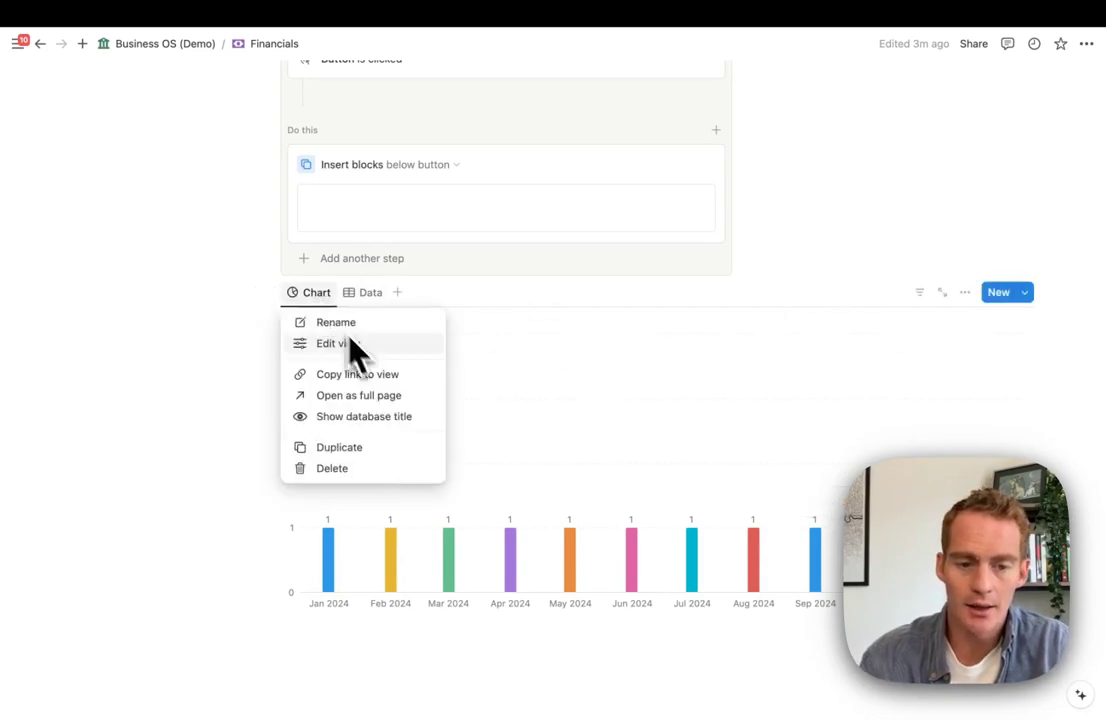
{"action": "left_click", "coordinate": [323, 335]}
{"action": "left_click", "coordinate": [840, 385]}
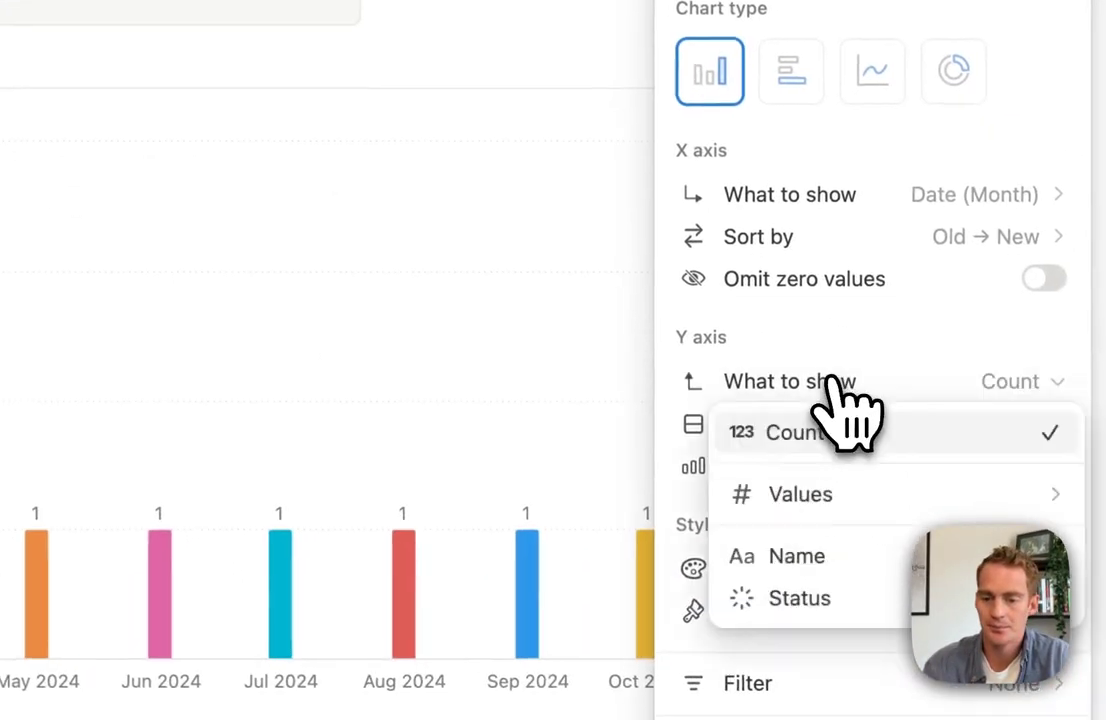
{"action": "mouse_move", "coordinate": [823, 498]}
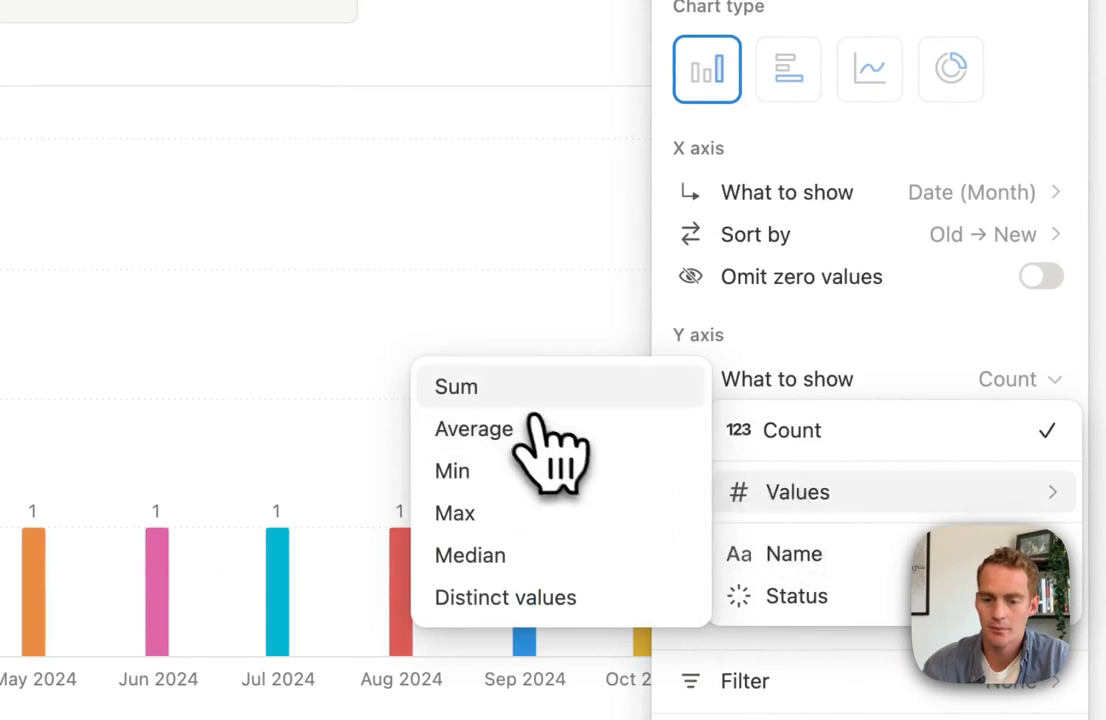
{"action": "left_click", "coordinate": [520, 388]}
{"action": "left_click", "coordinate": [815, 568]}
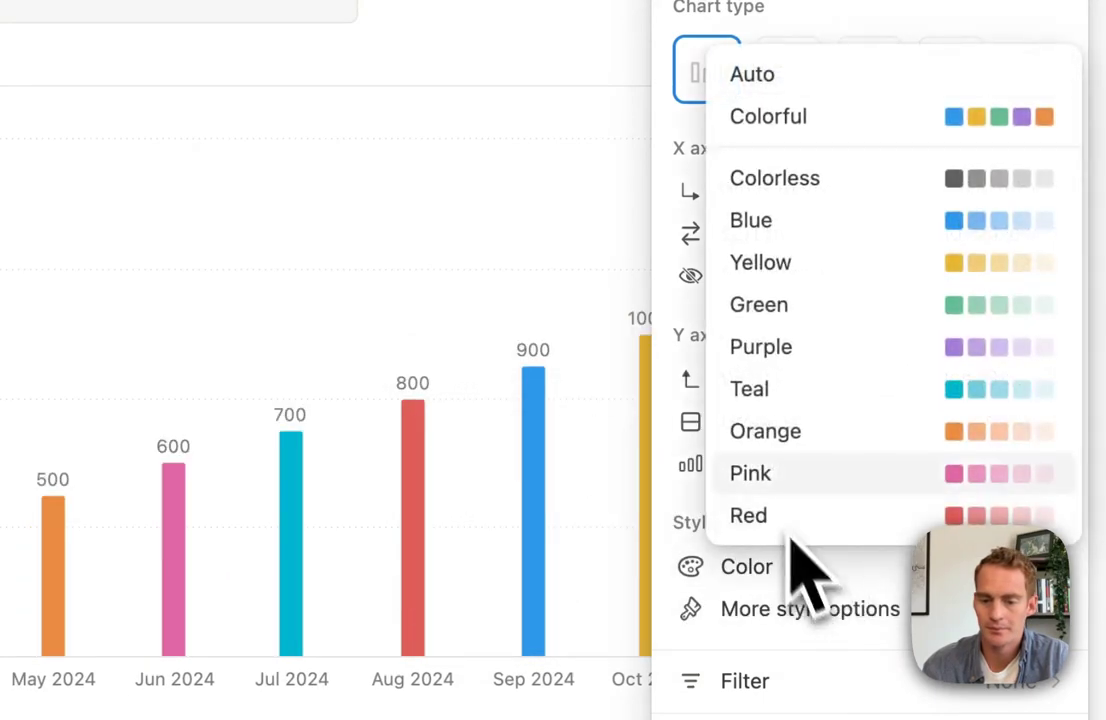
{"action": "left_click", "coordinate": [870, 287]}
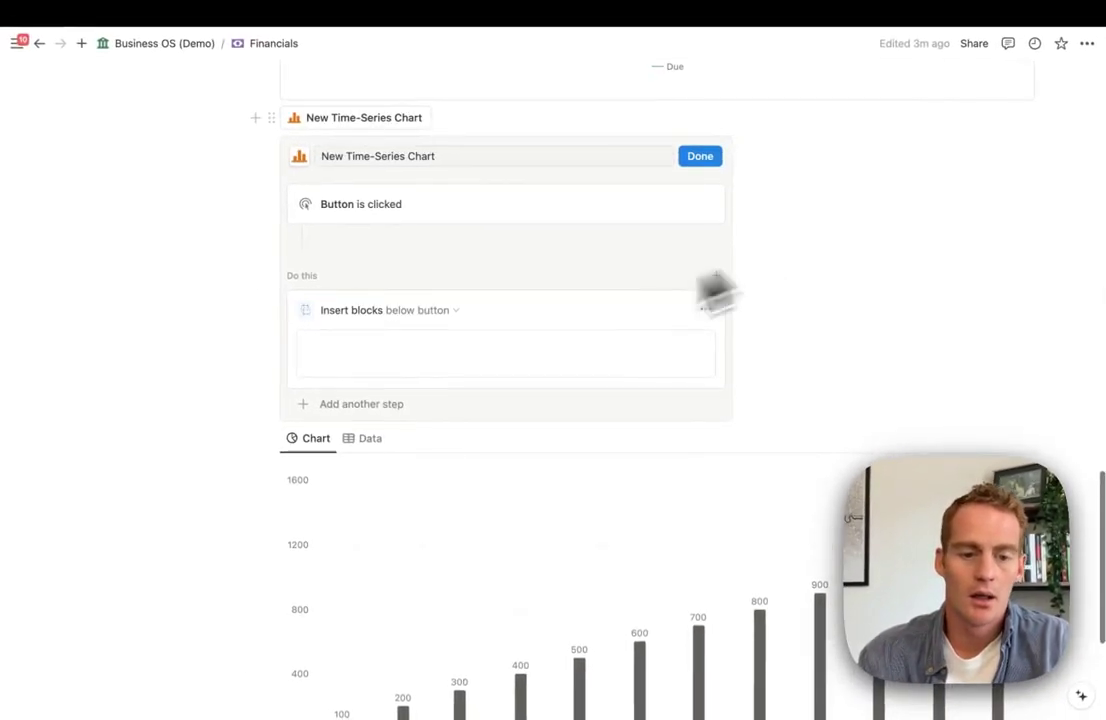
- Move the chart block into the New Time-Series Chart button's insert action, finish the button and run it once
{"action": "left_click_drag", "start_coordinate": [275, 437], "coordinate": [350, 340]}
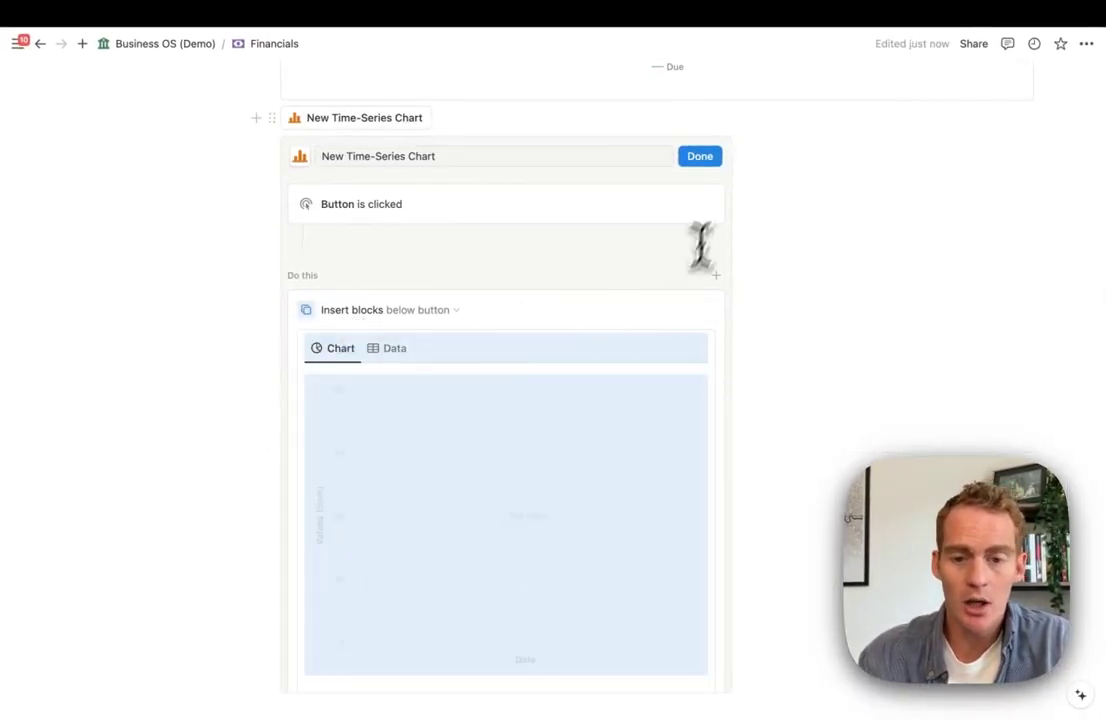
{"action": "left_click", "coordinate": [702, 157]}
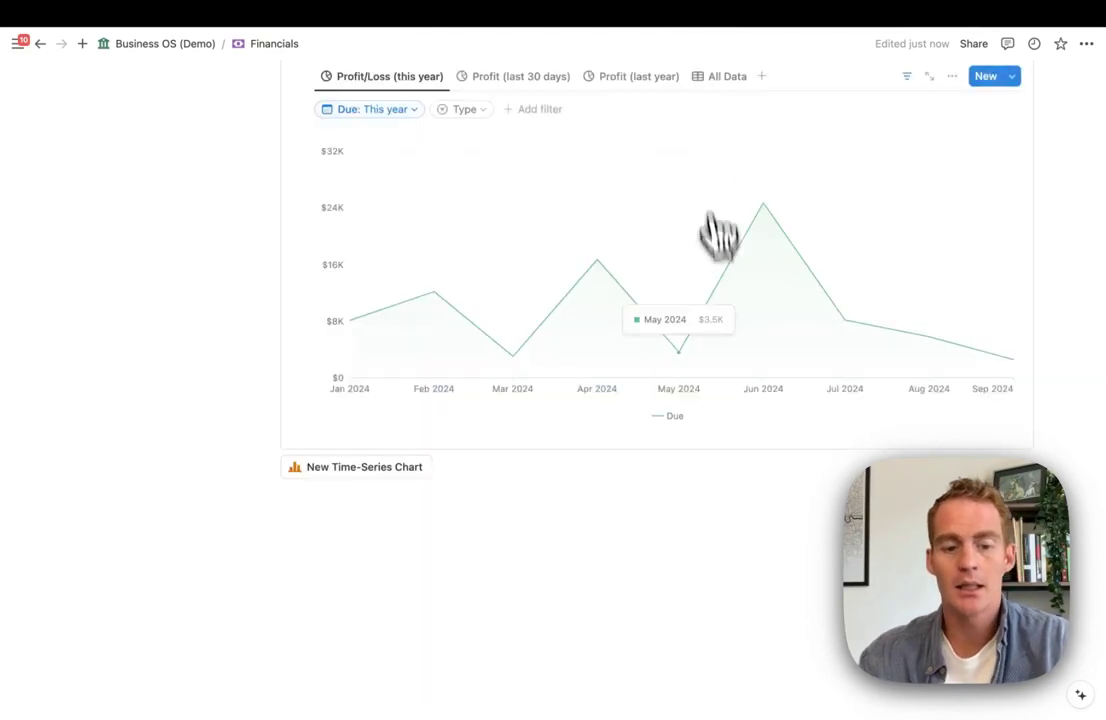
{"action": "scroll", "coordinate": [726, 330], "scroll_direction": "down", "scroll_amount": 1}
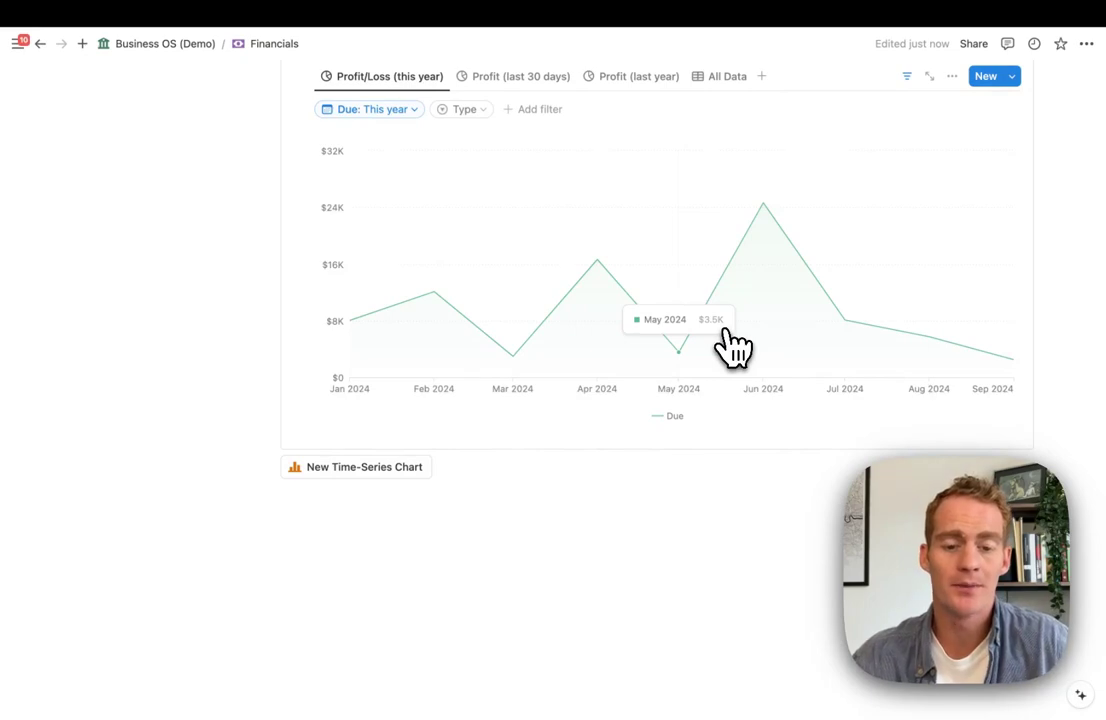
{"action": "left_click", "coordinate": [335, 474]}
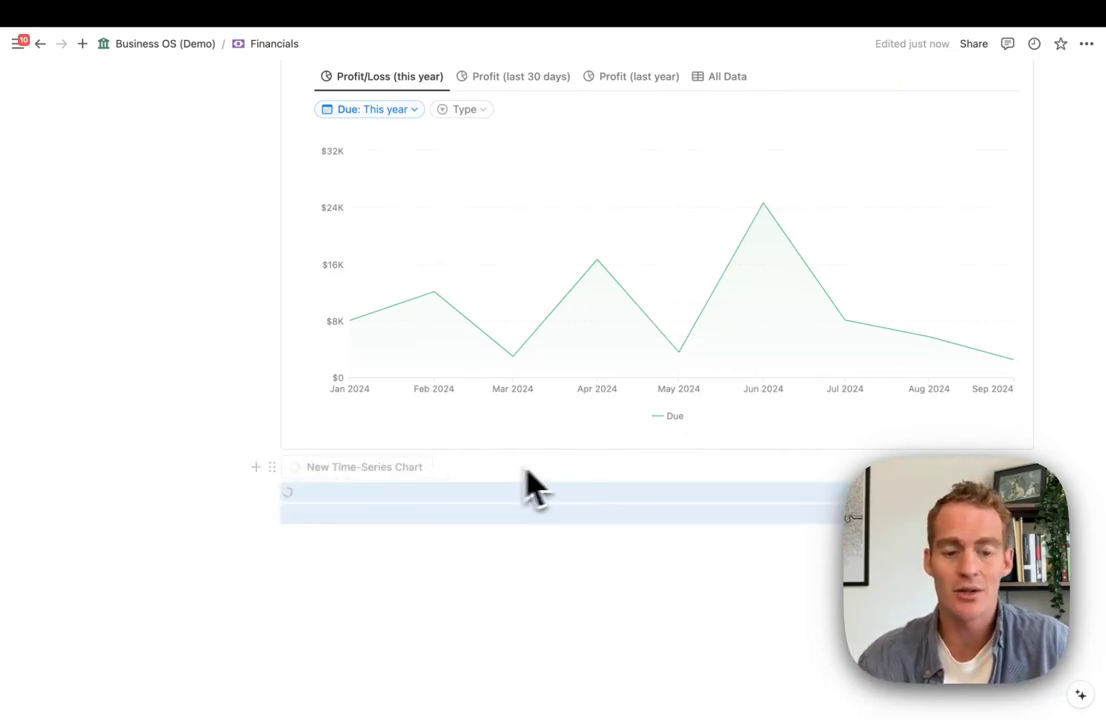
{"action": "scroll", "coordinate": [531, 487], "scroll_direction": "down", "scroll_amount": 5}
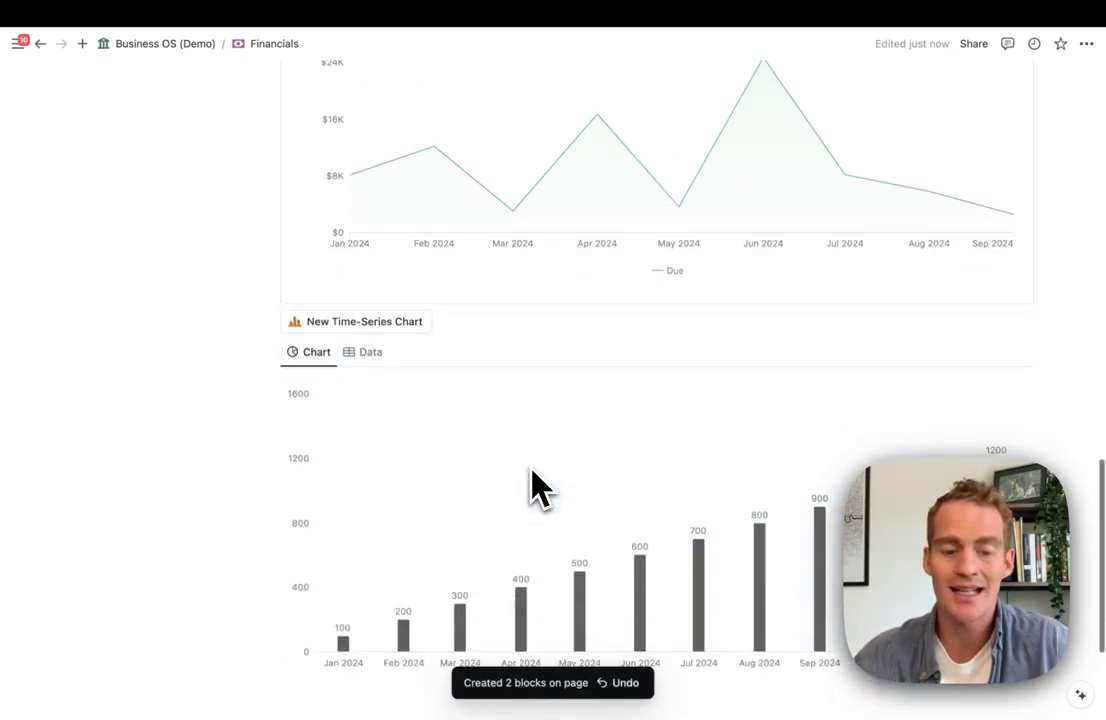
- Open the Data view of the newly inserted time-series chart and begin renaming its Values property
{"action": "left_click", "coordinate": [360, 268]}
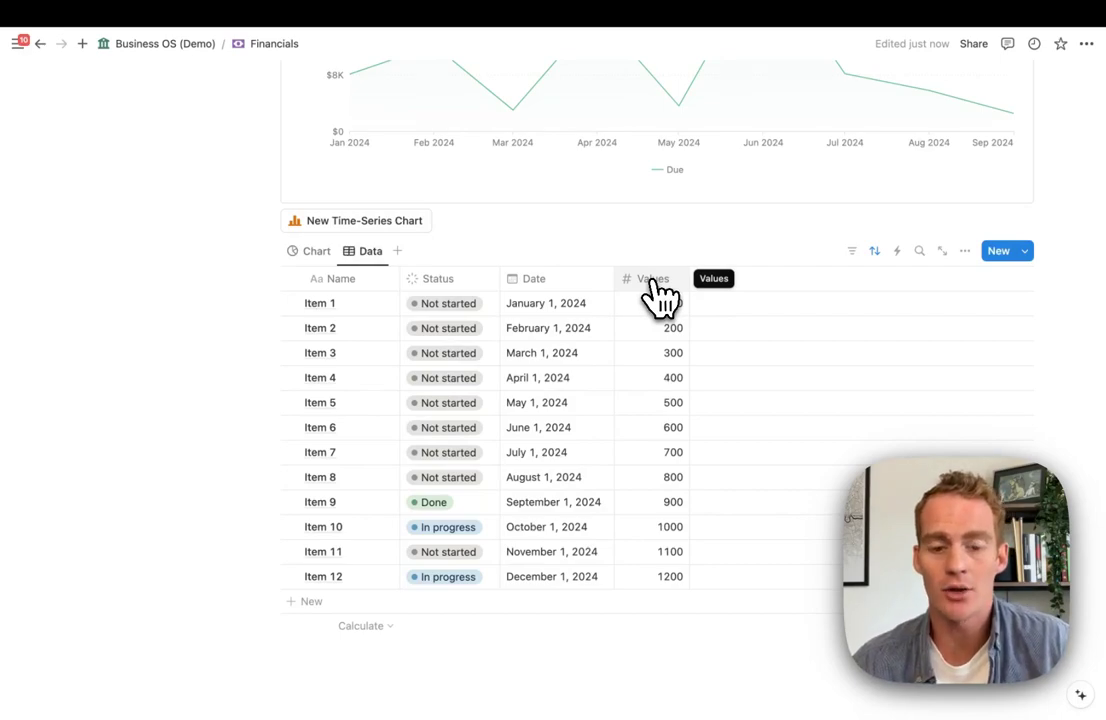
{"action": "left_click", "coordinate": [652, 280]}
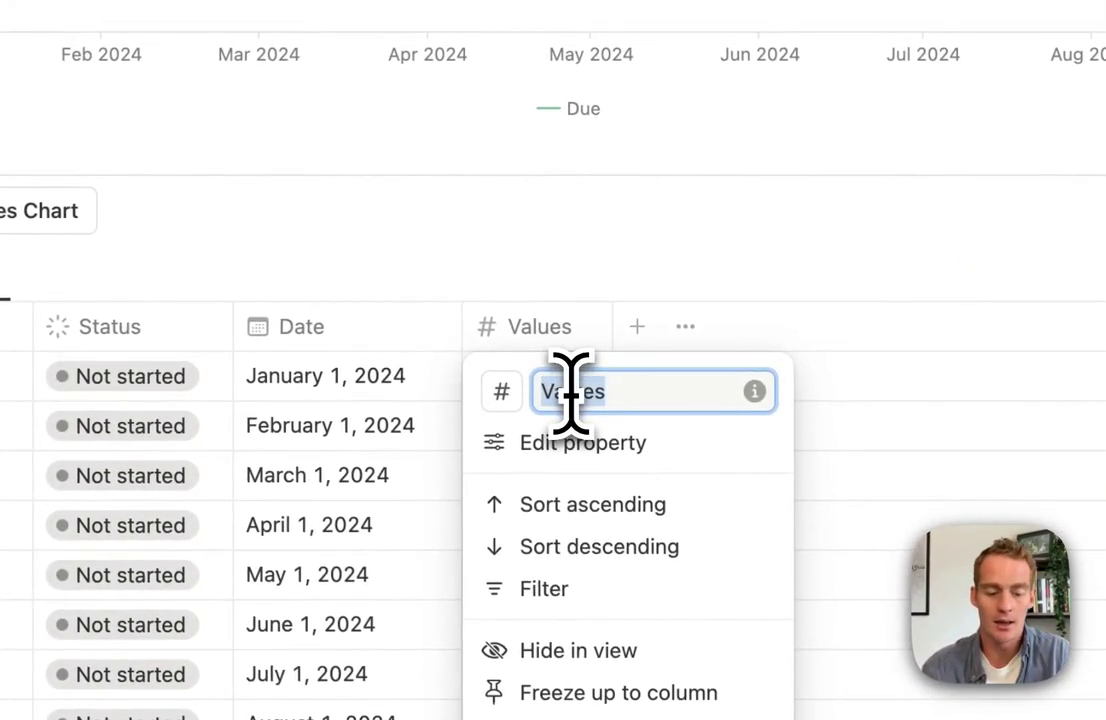
{"action": "type", "text": "Su"}
{"action": "key", "text": "BackSpace"}
{"action": "key", "text": "BackSpace"}
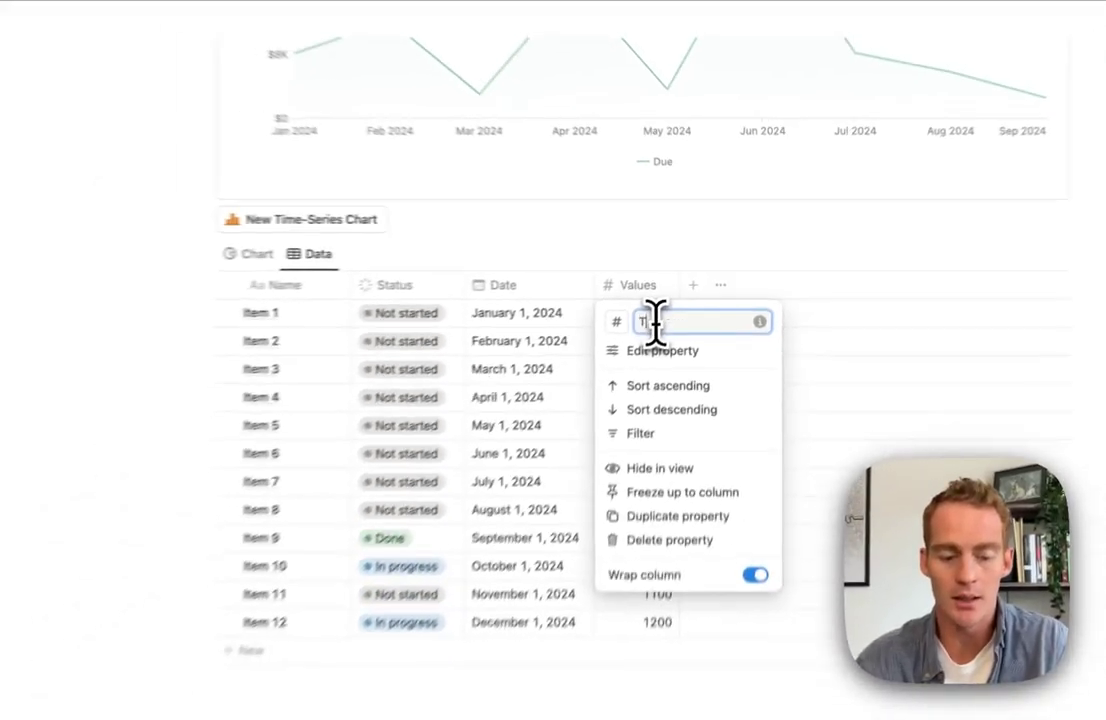
{"action": "type", "text": "To"}
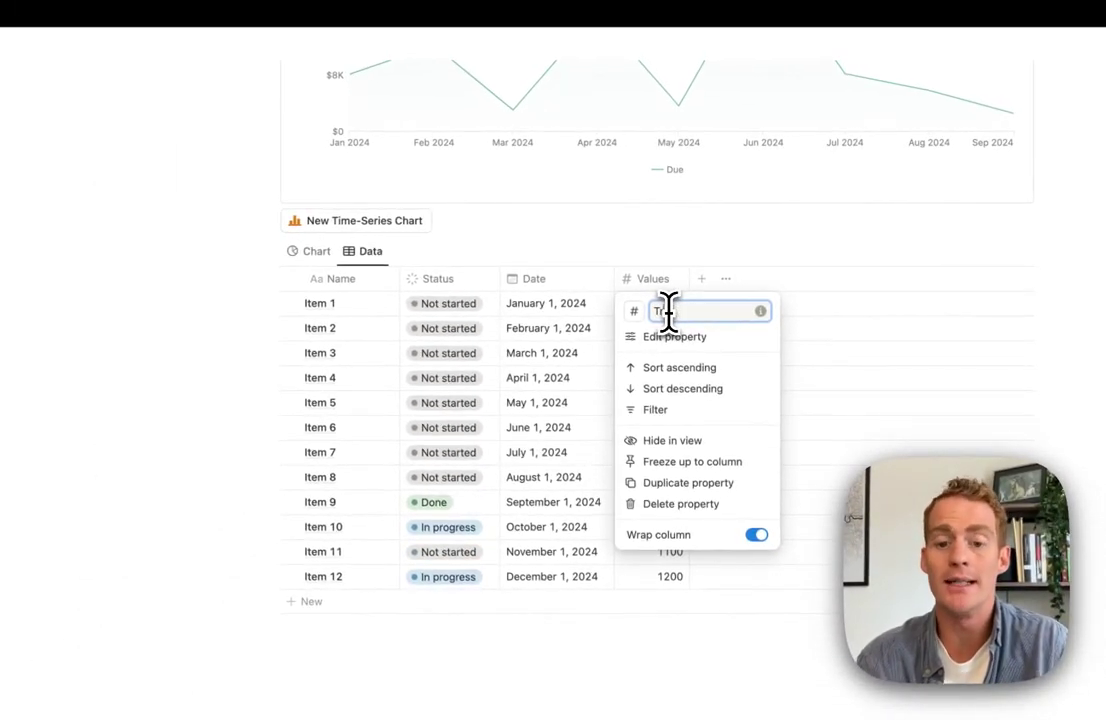
{"action": "left_click", "coordinate": [736, 262]}
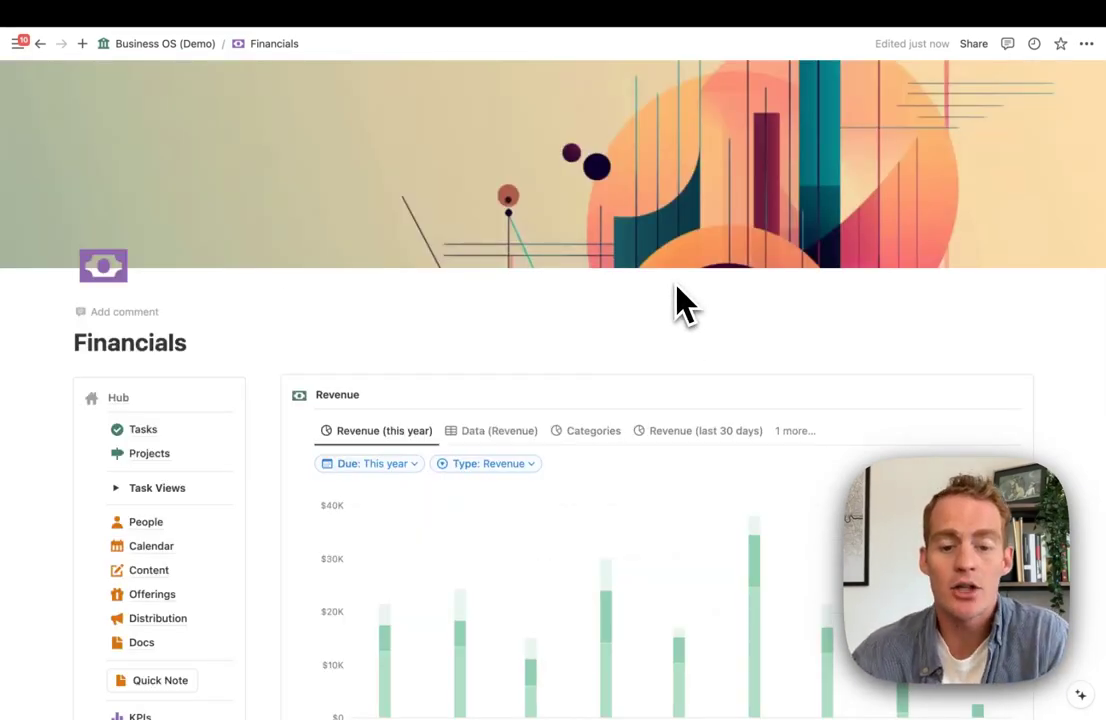
- Show the Categories donut chart in the Revenue section and open its view settings
{"action": "scroll", "coordinate": [681, 300], "scroll_direction": "down", "scroll_amount": 2}
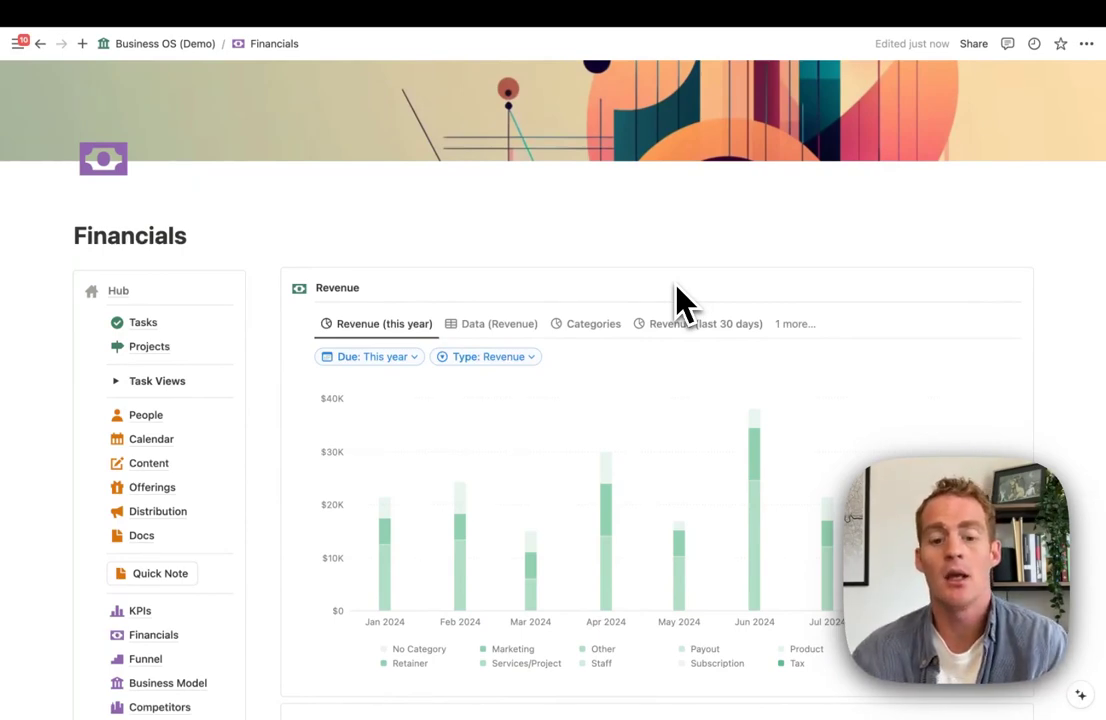
{"action": "scroll", "coordinate": [677, 288], "scroll_direction": "down", "scroll_amount": 2}
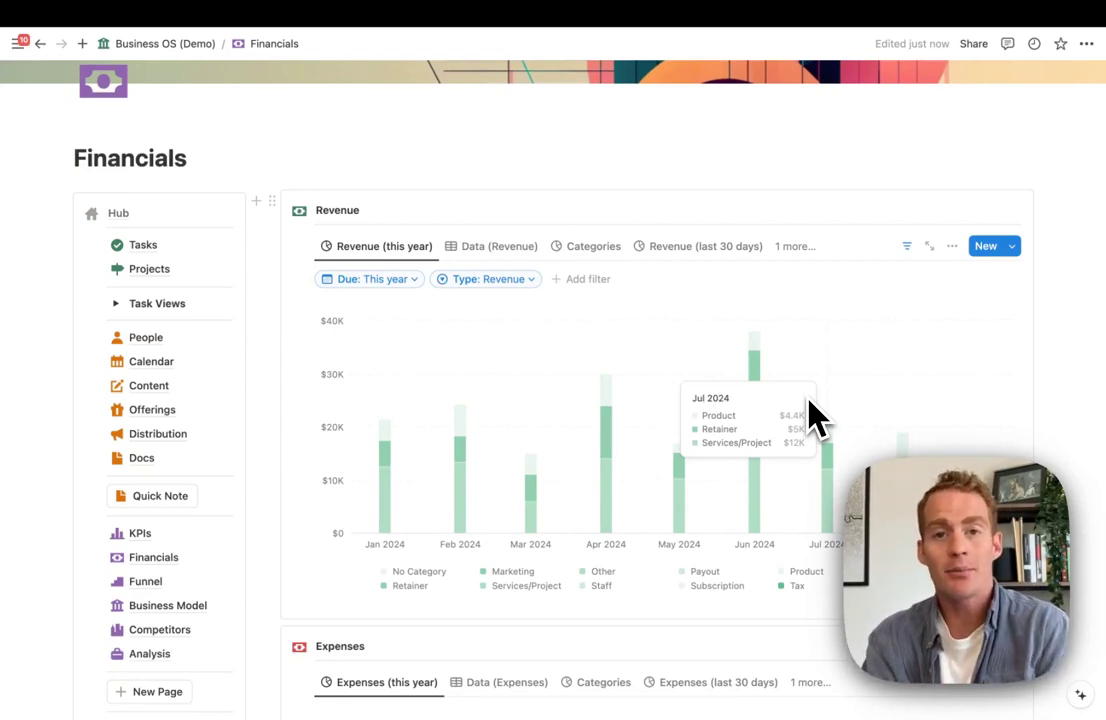
{"action": "left_click", "coordinate": [592, 246]}
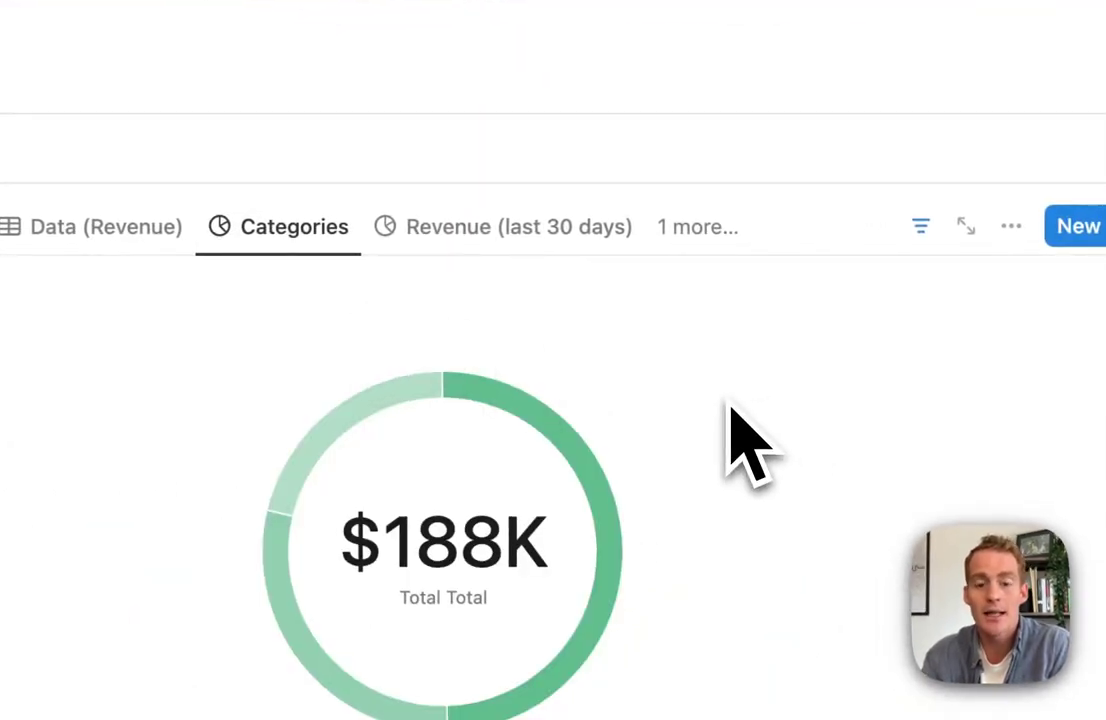
{"action": "mouse_move", "coordinate": [444, 335]}
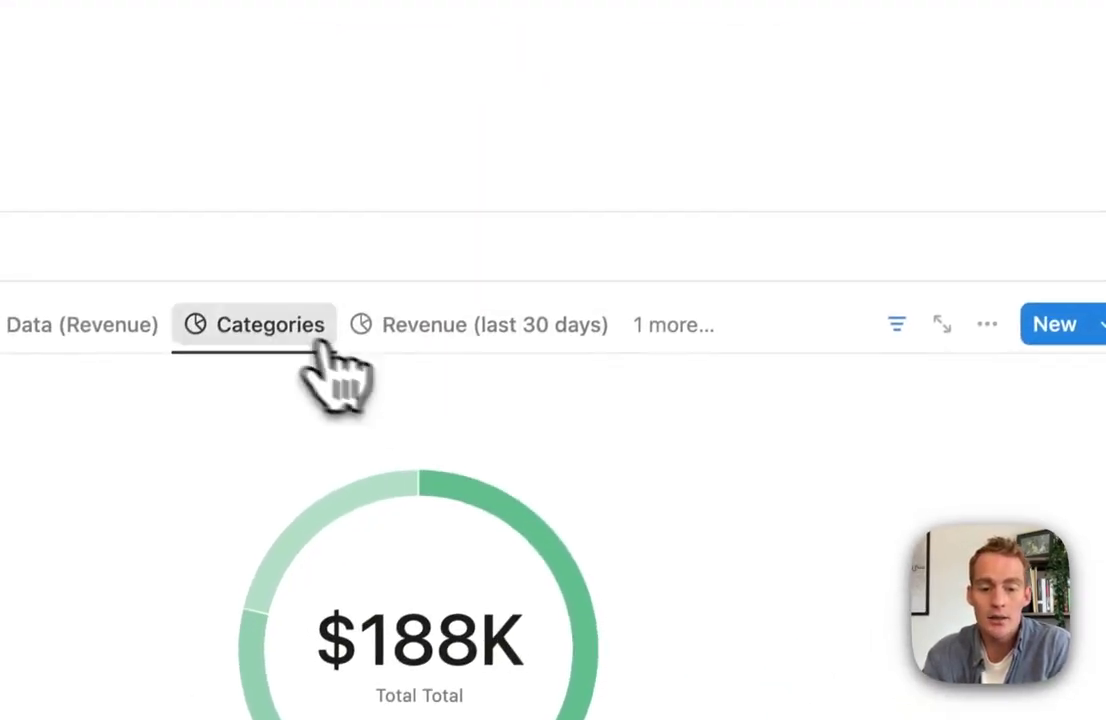
{"action": "left_click", "coordinate": [300, 235]}
{"action": "left_click", "coordinate": [325, 328]}
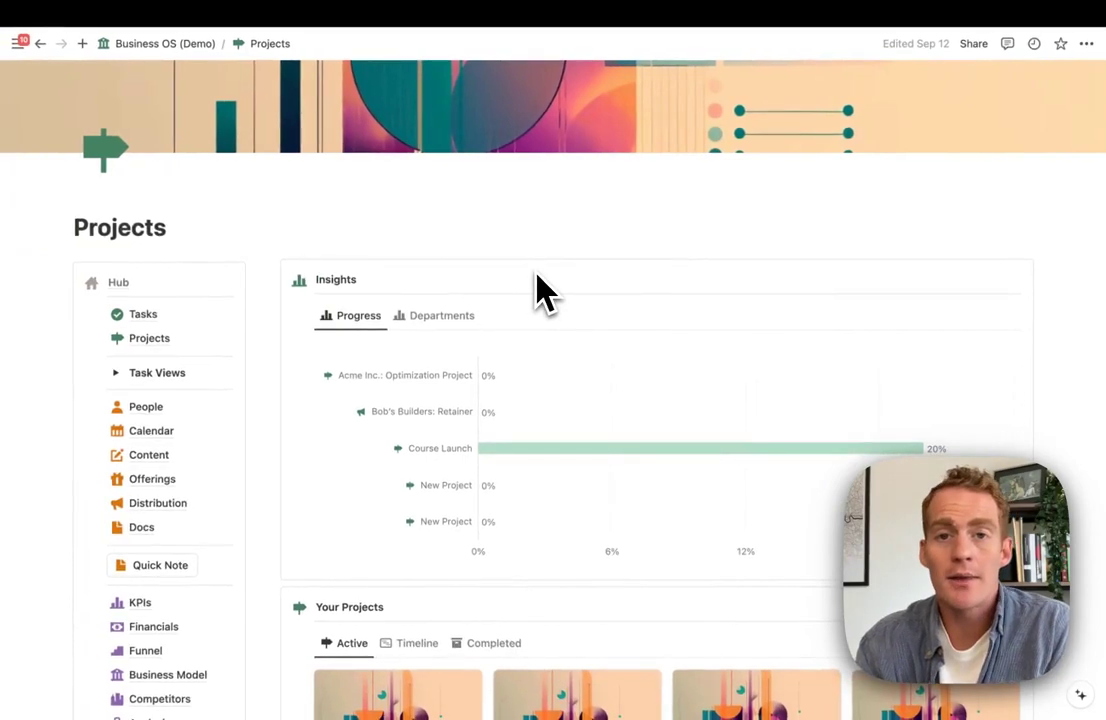
- Compare the Departments and Progress charts in the Projects page's Insights section and look over the projects below
{"action": "left_click", "coordinate": [447, 318]}
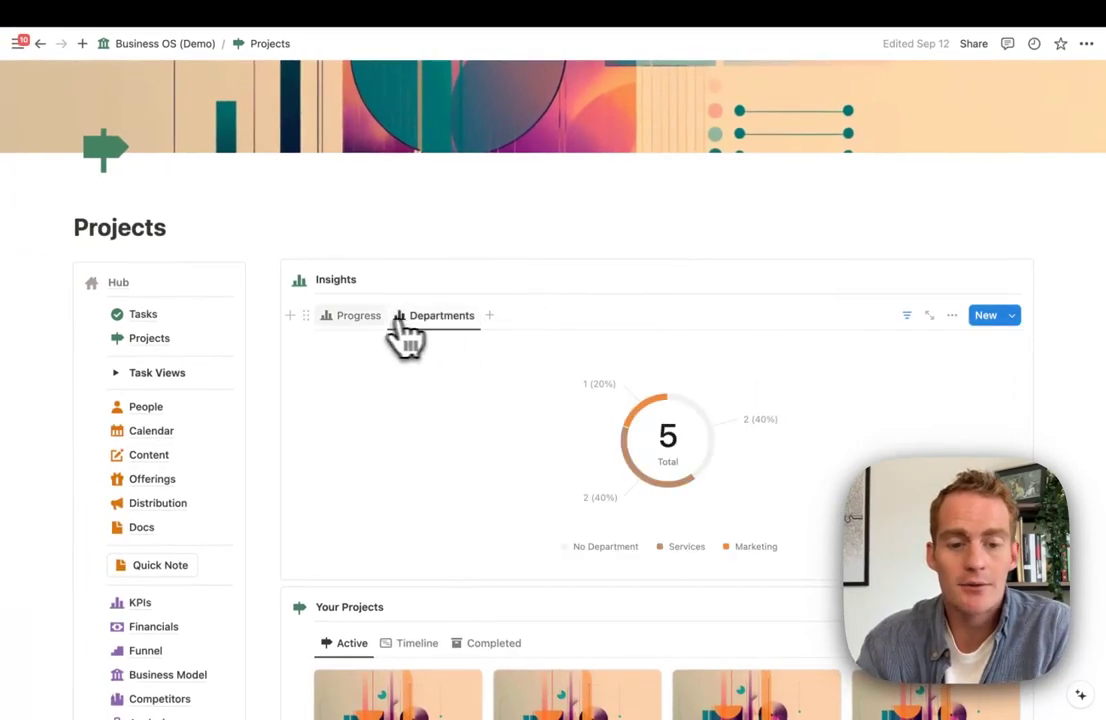
{"action": "left_click", "coordinate": [362, 318]}
{"action": "mouse_move", "coordinate": [481, 420]}
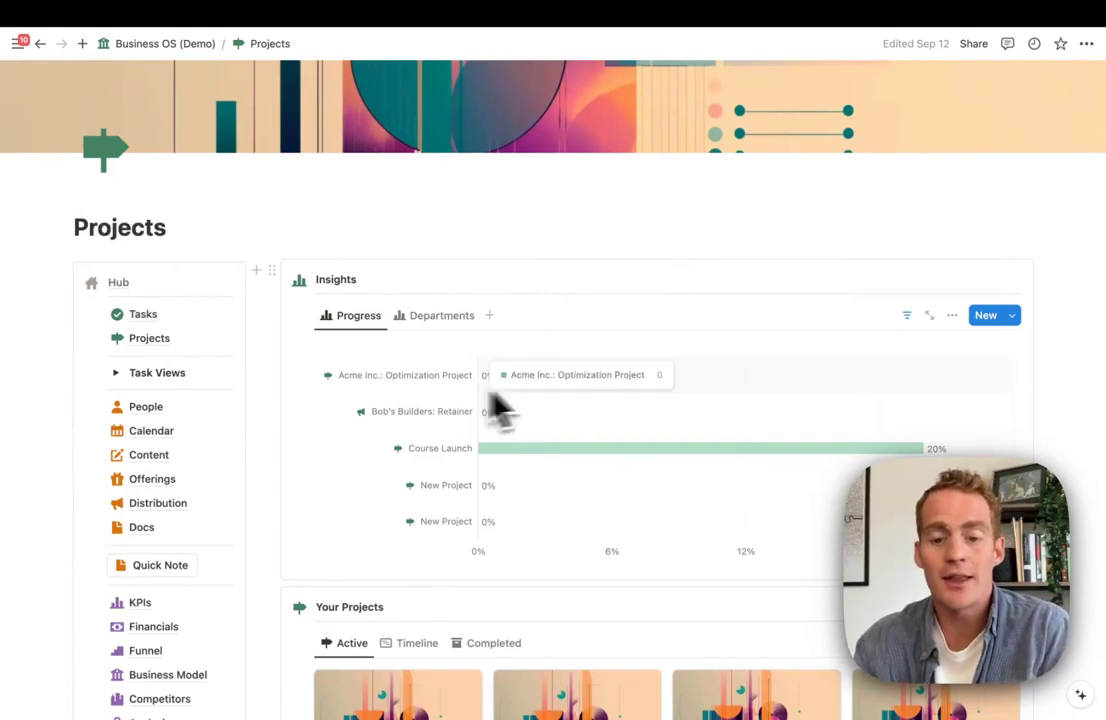
{"action": "mouse_move", "coordinate": [838, 455]}
{"action": "mouse_move", "coordinate": [548, 408]}
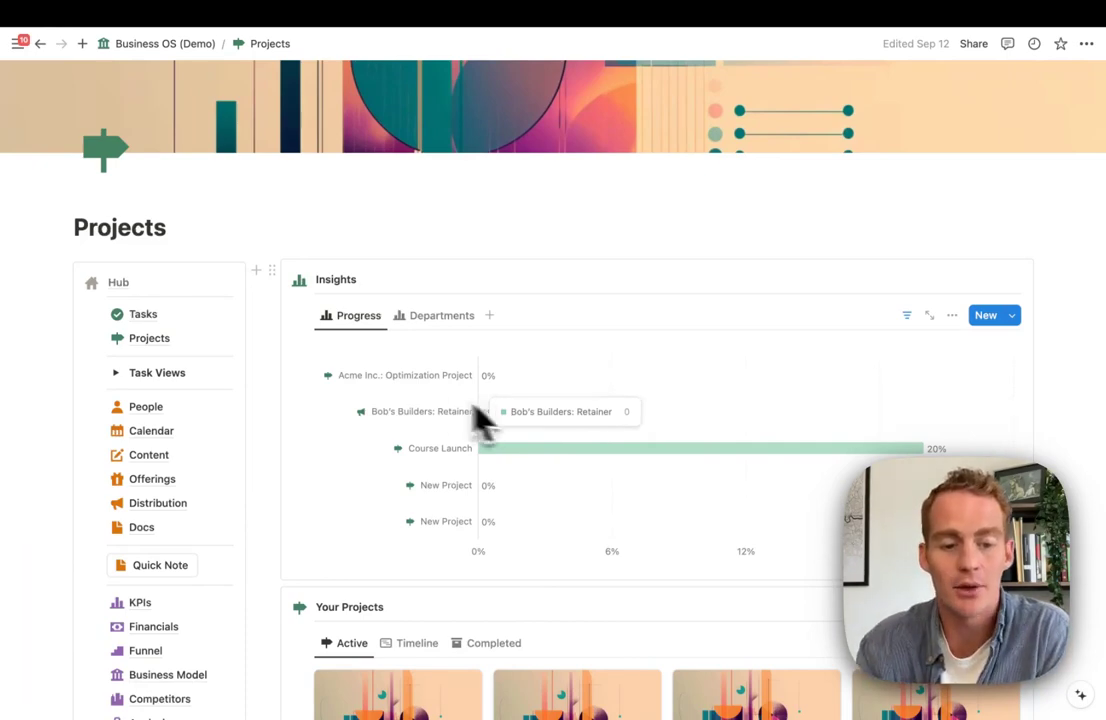
{"action": "scroll", "coordinate": [195, 362], "scroll_direction": "down", "scroll_amount": 3}
{"action": "scroll", "coordinate": [198, 362], "scroll_direction": "down", "scroll_amount": 2}
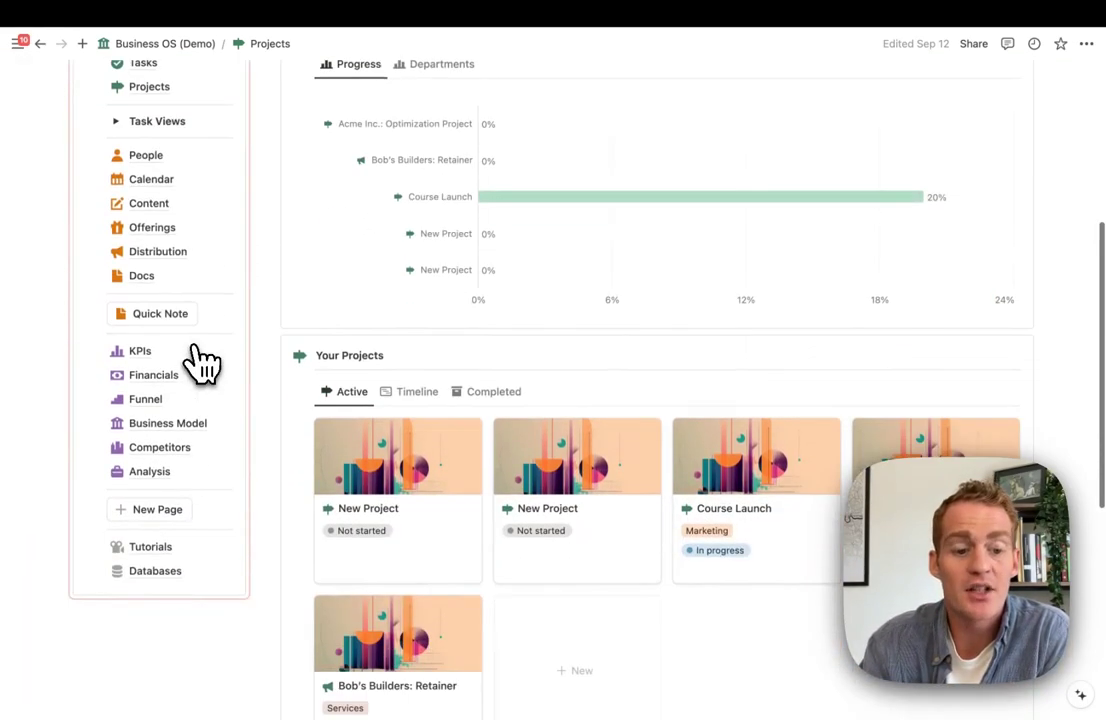
- Return to the Financials page, inspect the Revenue Categories chart's view options and switch back to Revenue (this year)
{"action": "left_click", "coordinate": [158, 380]}
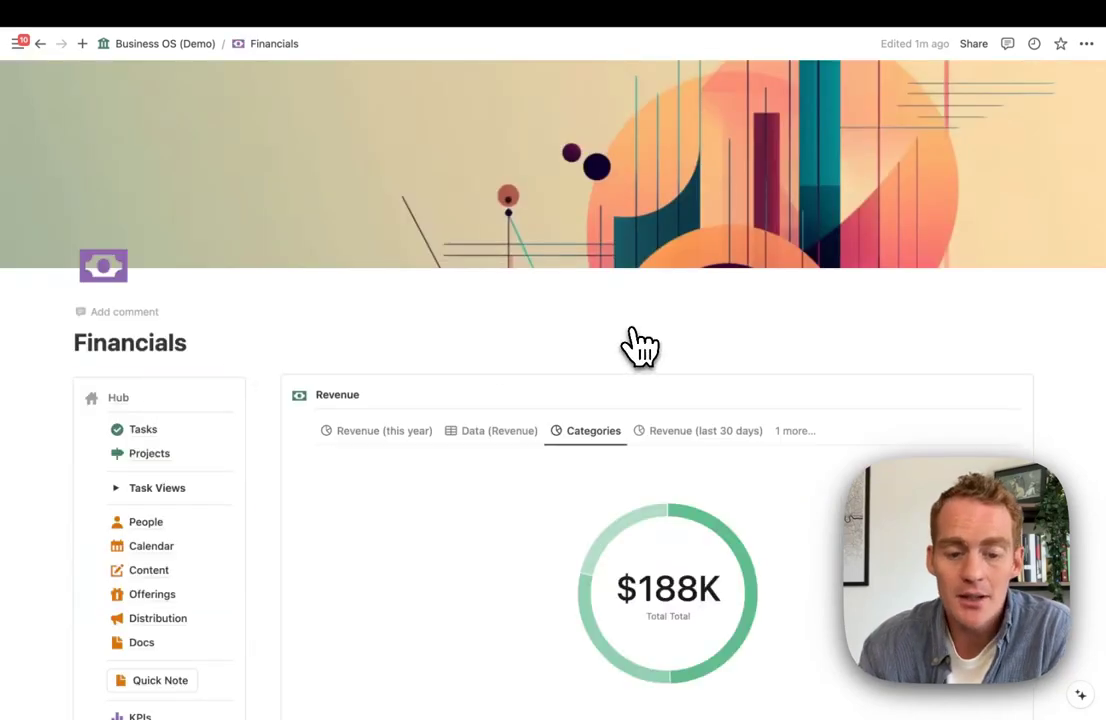
{"action": "scroll", "coordinate": [640, 346], "scroll_direction": "down", "scroll_amount": 2}
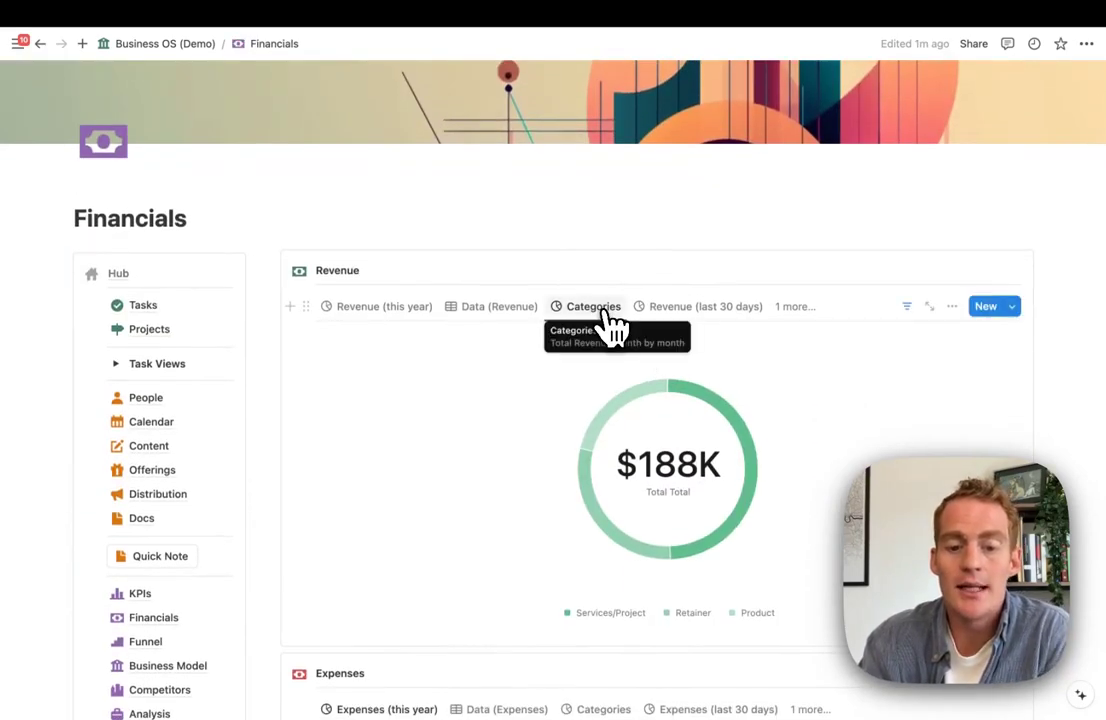
{"action": "left_click", "coordinate": [608, 312]}
{"action": "left_click", "coordinate": [640, 358]}
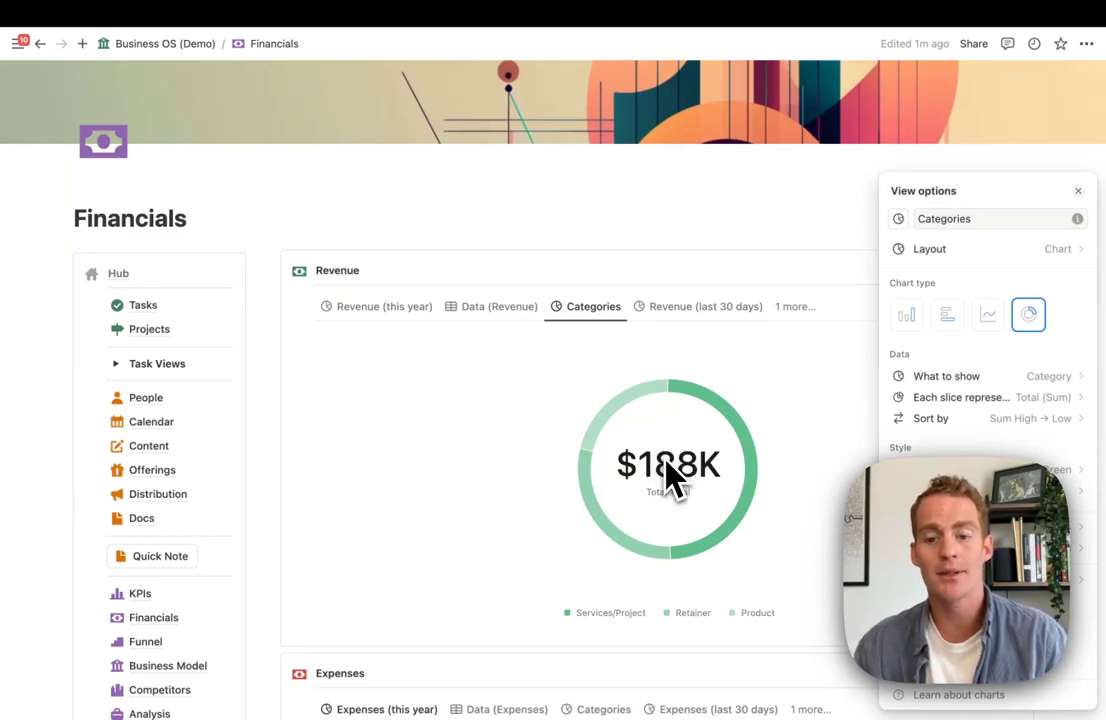
{"action": "left_click", "coordinate": [364, 312]}
{"action": "left_click", "coordinate": [368, 311]}
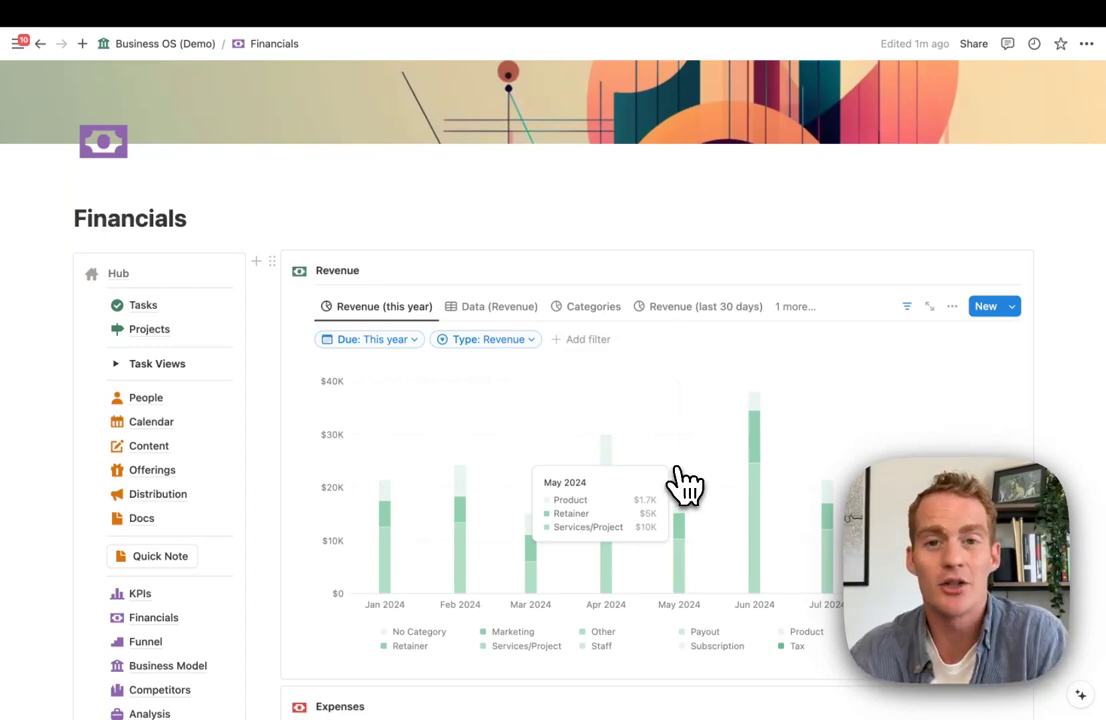
- Check the Profit-Loss section's All Data view, return it to Profit/Loss (this year) and preview the Databases page
{"action": "scroll", "coordinate": [686, 485], "scroll_direction": "down", "scroll_amount": 1}
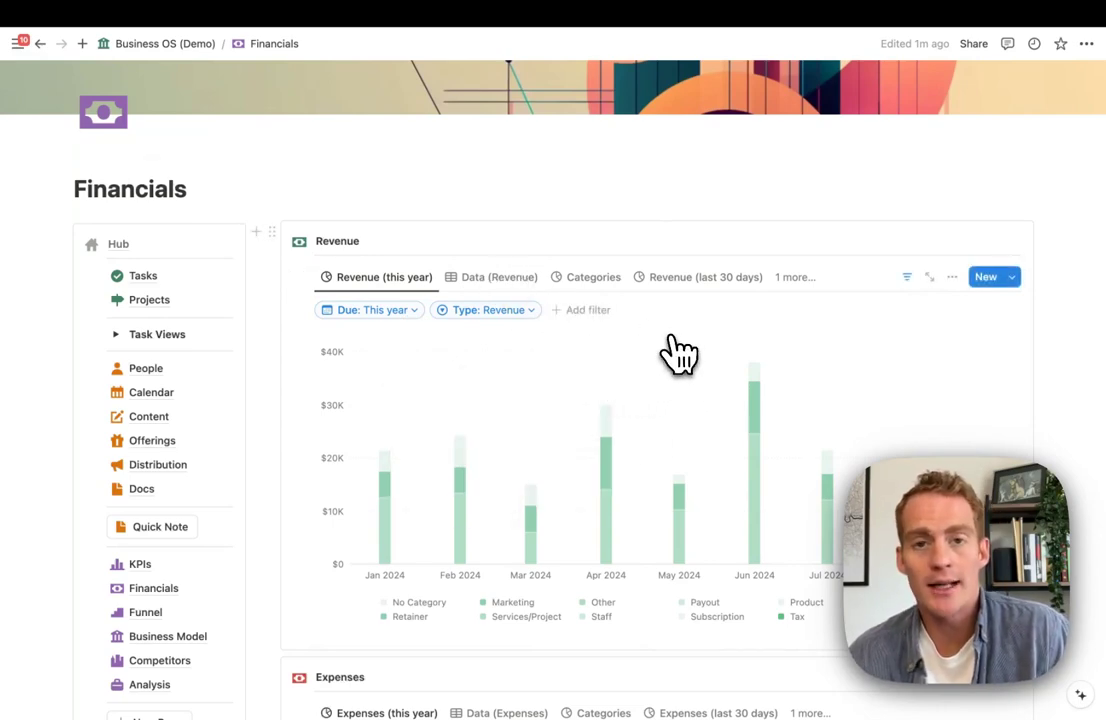
{"action": "scroll", "coordinate": [678, 353], "scroll_direction": "down", "scroll_amount": 5}
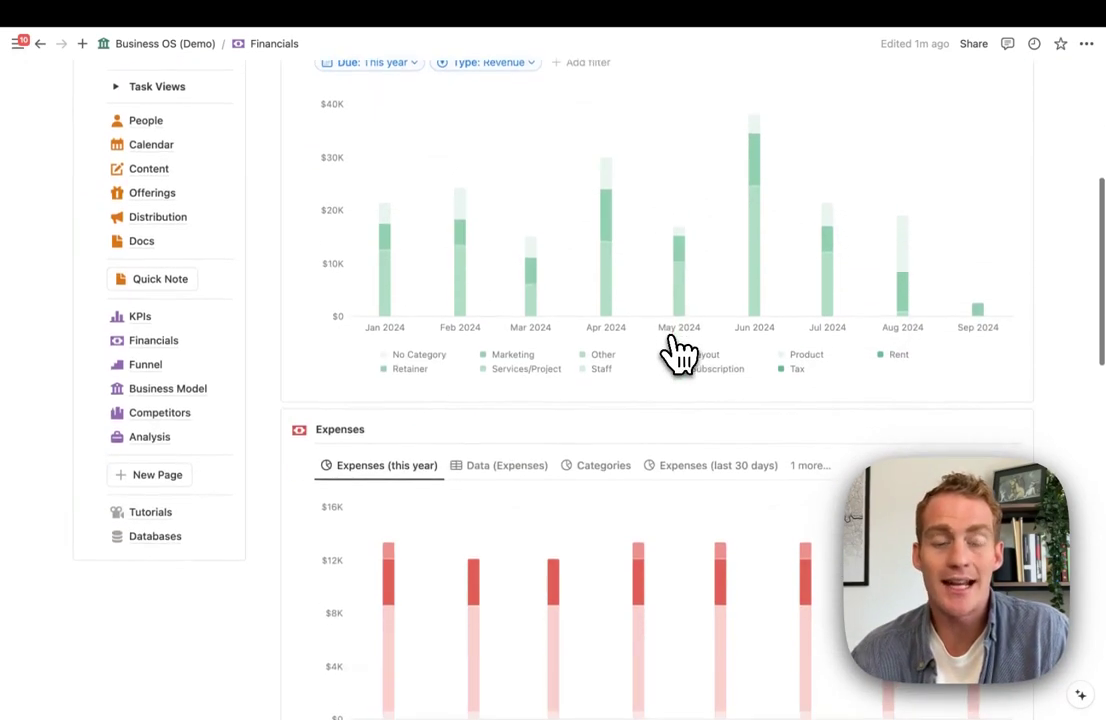
{"action": "scroll", "coordinate": [676, 352], "scroll_direction": "up", "scroll_amount": 5}
{"action": "scroll", "coordinate": [676, 353], "scroll_direction": "up", "scroll_amount": 2}
{"action": "scroll", "coordinate": [676, 353], "scroll_direction": "down", "scroll_amount": 7}
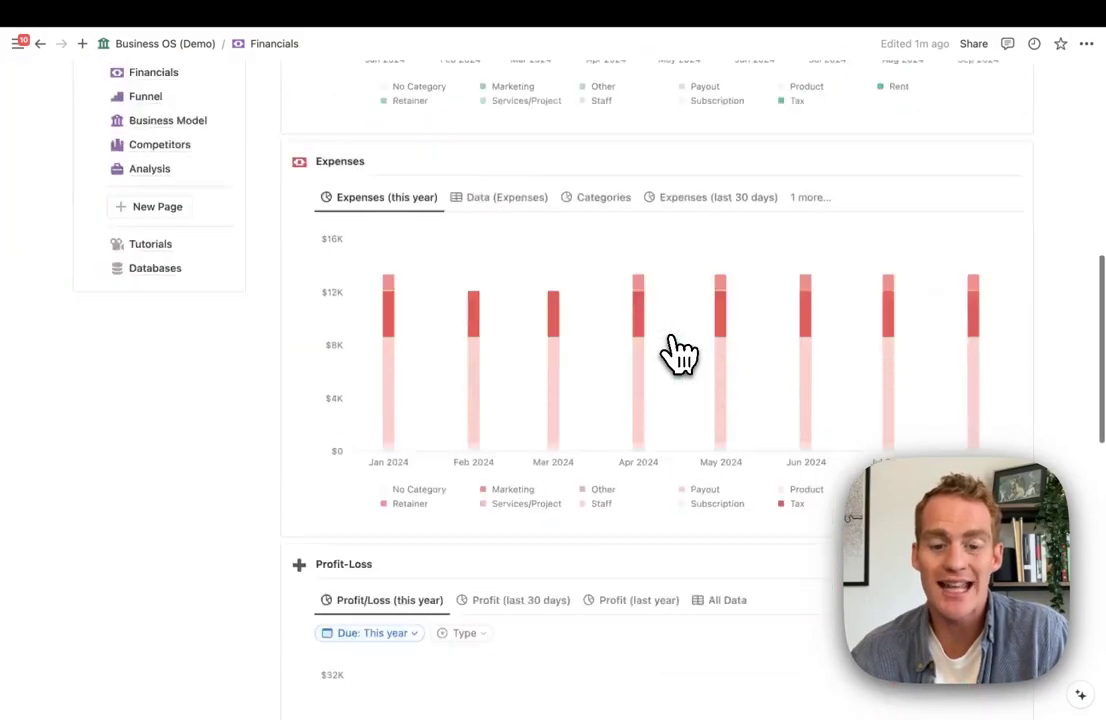
{"action": "scroll", "coordinate": [676, 353], "scroll_direction": "down", "scroll_amount": 1}
{"action": "left_click", "coordinate": [730, 393]}
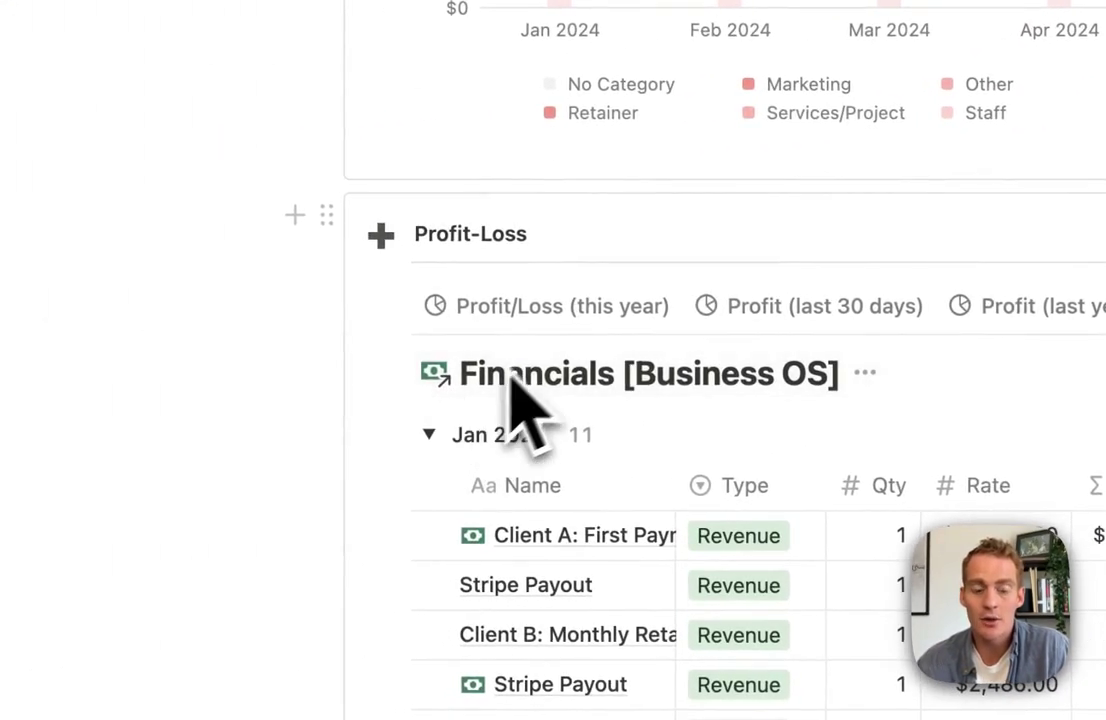
{"action": "left_click", "coordinate": [490, 308]}
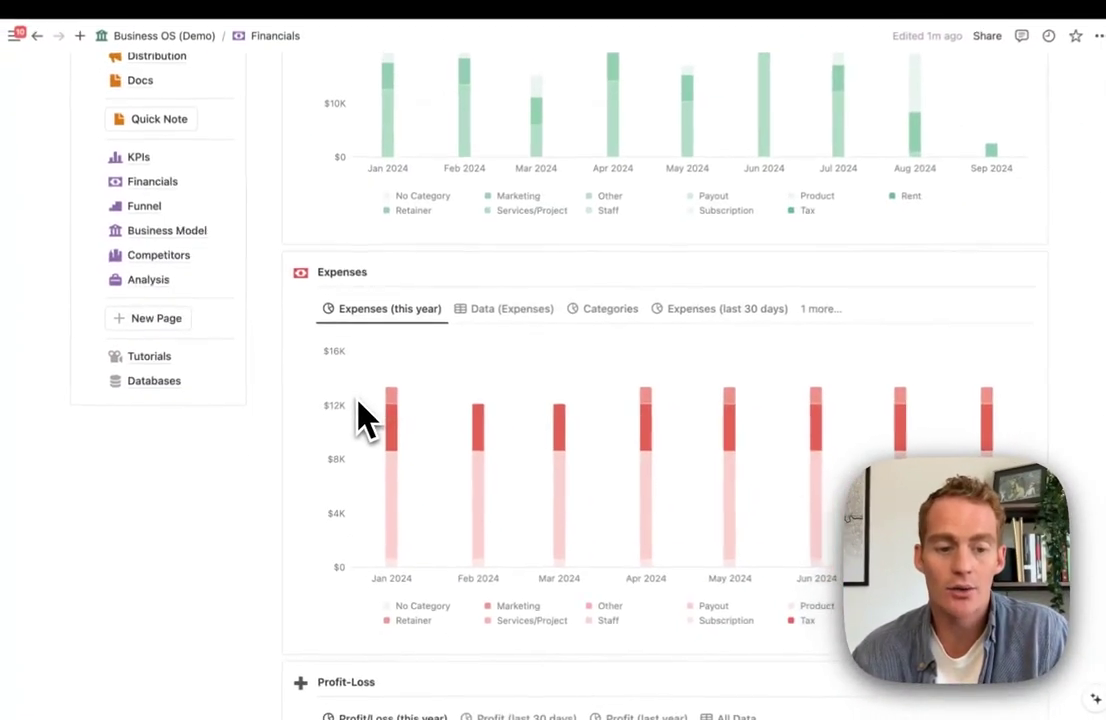
{"action": "mouse_move", "coordinate": [173, 390]}
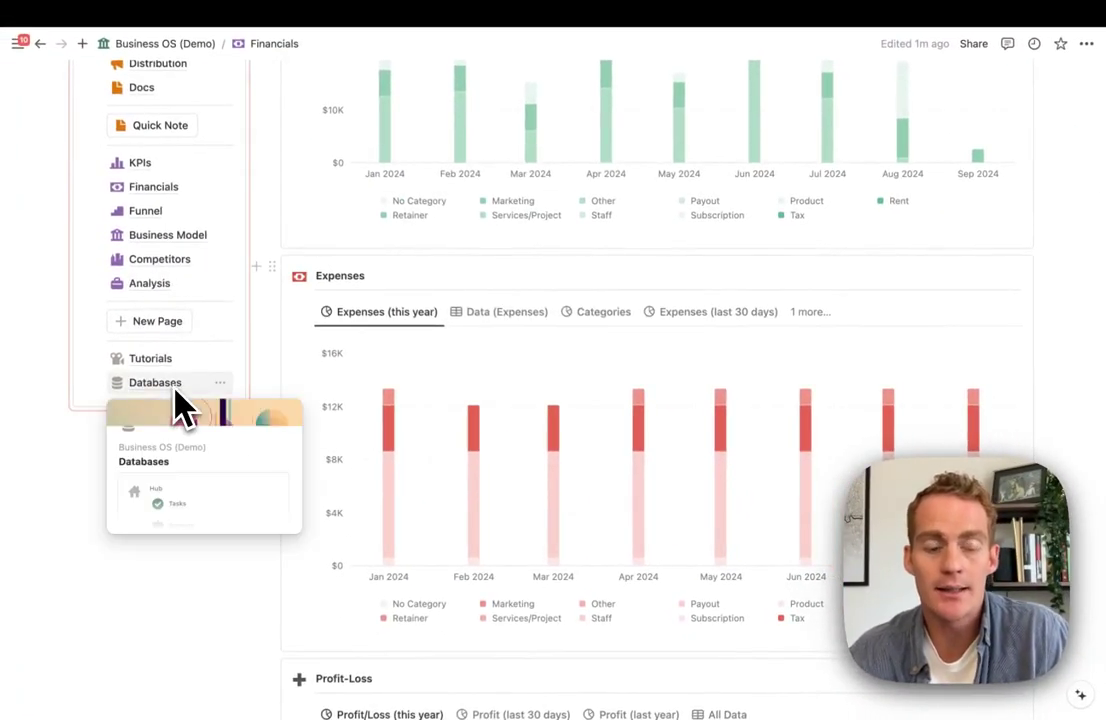
{"action": "scroll", "coordinate": [420, 365], "scroll_direction": "up", "scroll_amount": 3}
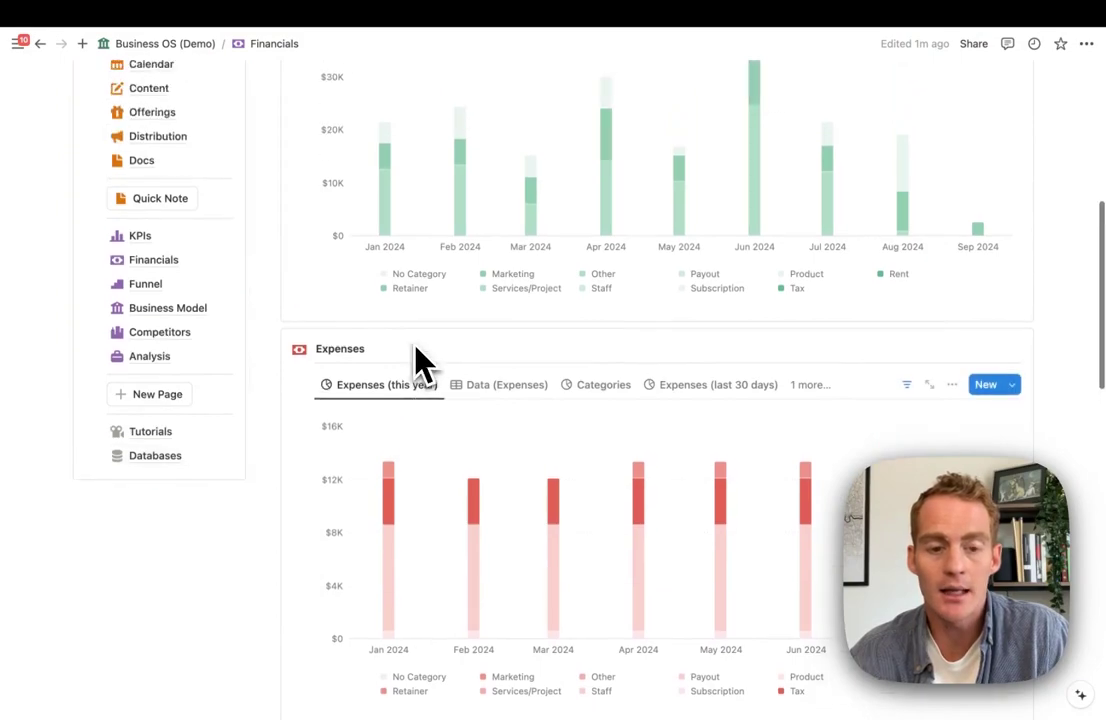
{"action": "scroll", "coordinate": [420, 365], "scroll_direction": "up", "scroll_amount": 4}
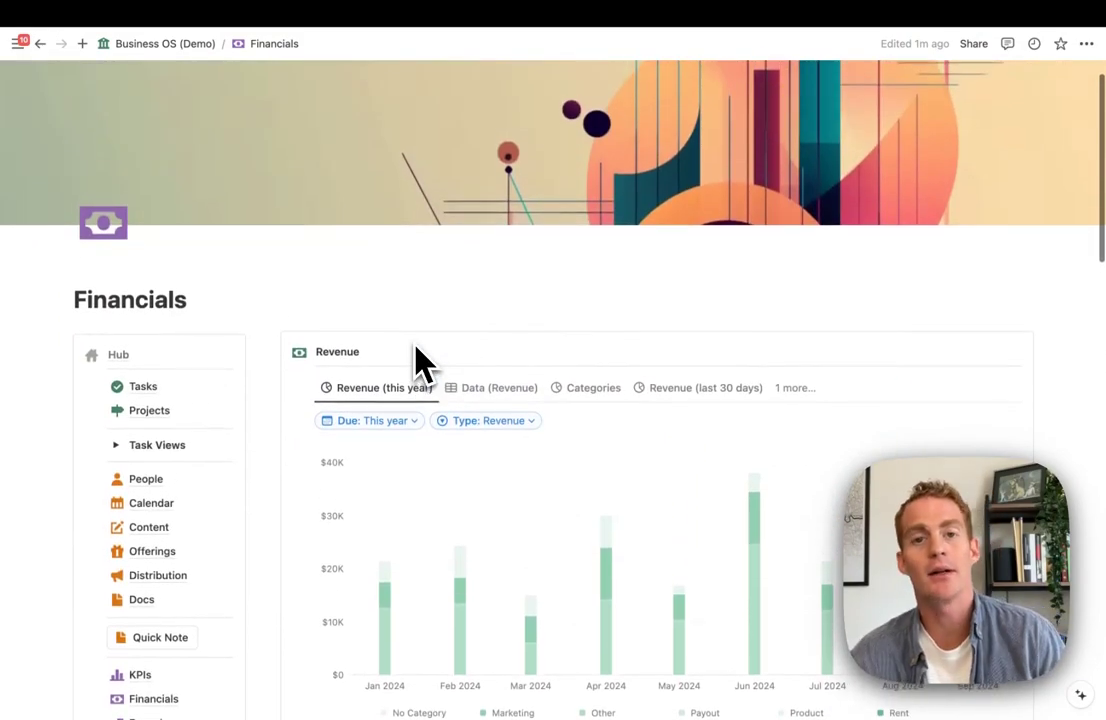
{"action": "scroll", "coordinate": [420, 365], "scroll_direction": "down", "scroll_amount": 5}
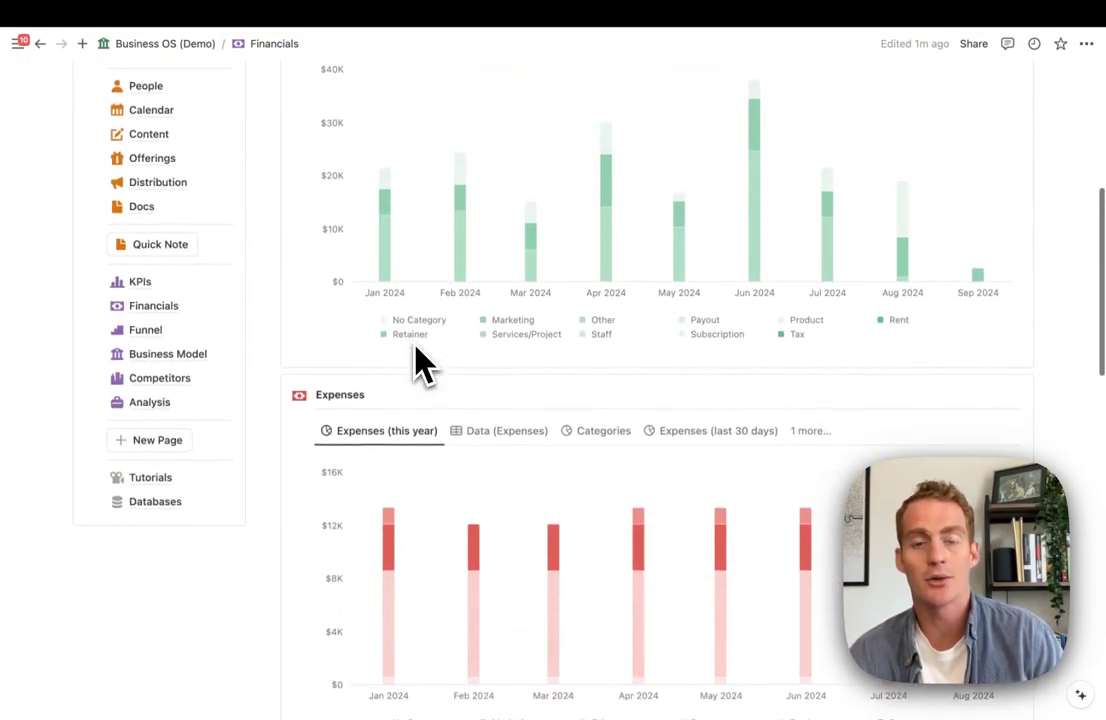
{"action": "scroll", "coordinate": [420, 365], "scroll_direction": "up", "scroll_amount": 5}
{"action": "scroll", "coordinate": [418, 362], "scroll_direction": "down", "scroll_amount": 2}
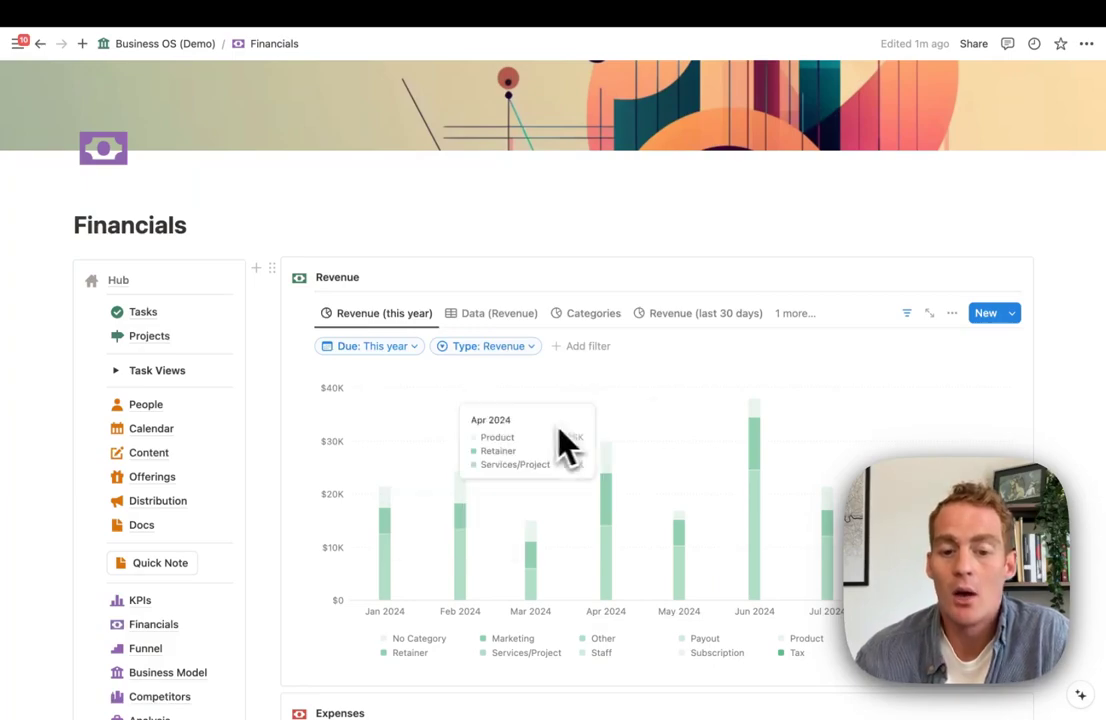
- Duplicate the Revenue (this year) chart view and name the copy "Revenue Avg. (this year)"
{"action": "scroll", "coordinate": [785, 407], "scroll_direction": "down", "scroll_amount": 2}
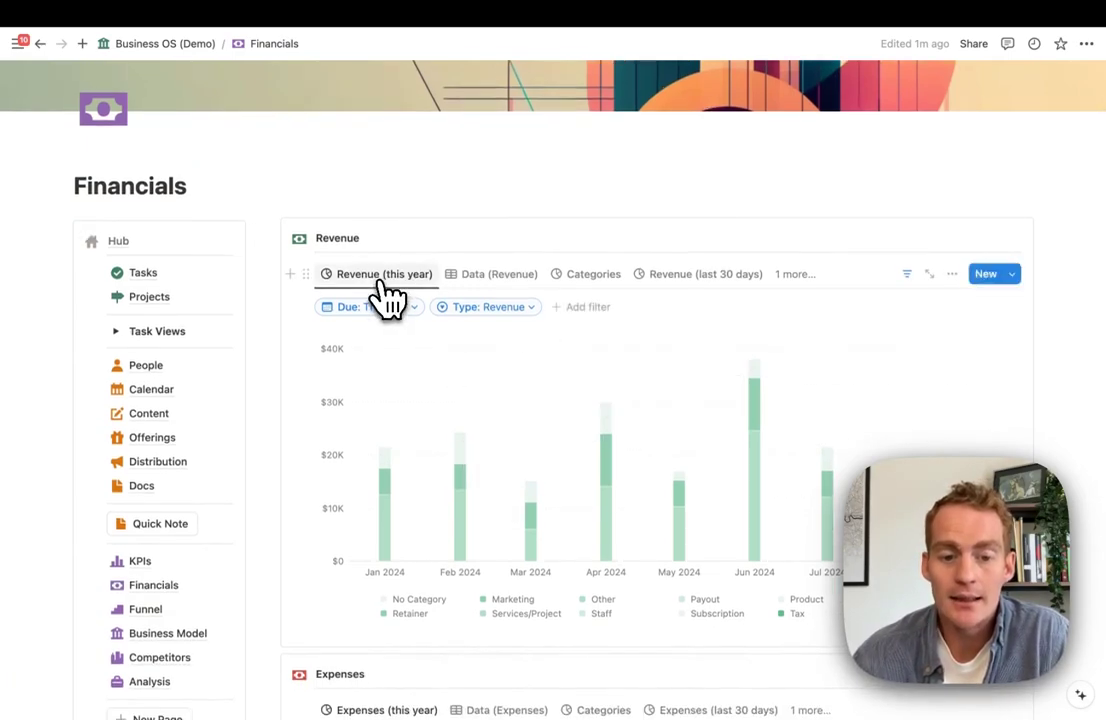
{"action": "left_click", "coordinate": [382, 280]}
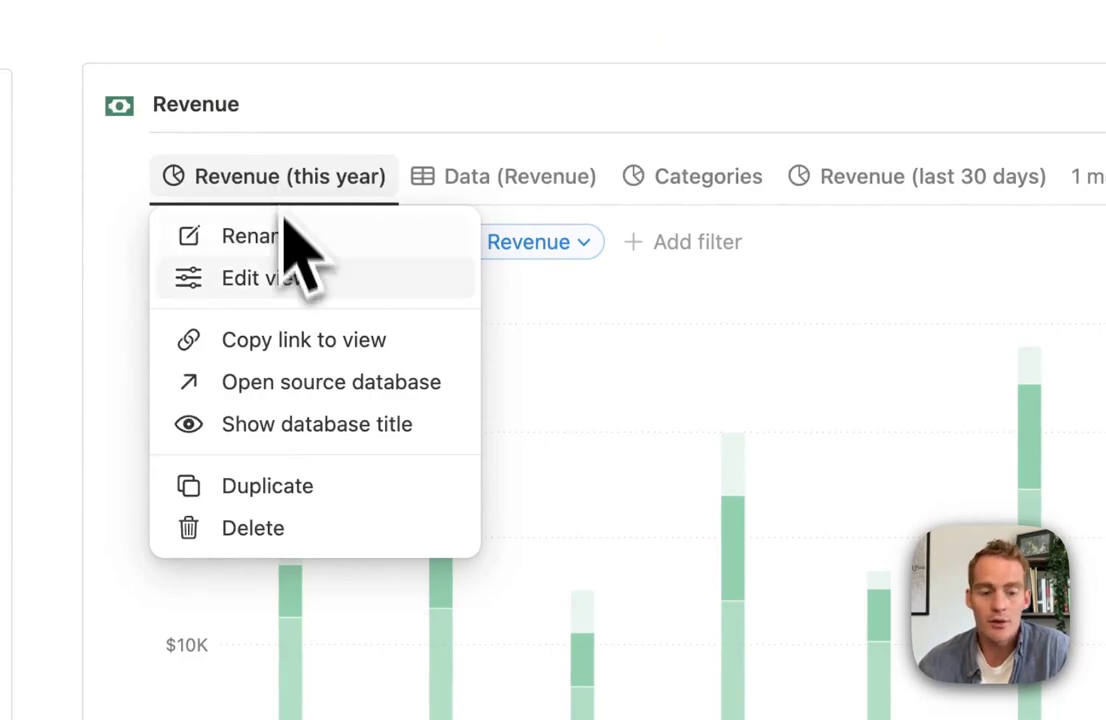
{"action": "left_click", "coordinate": [281, 490]}
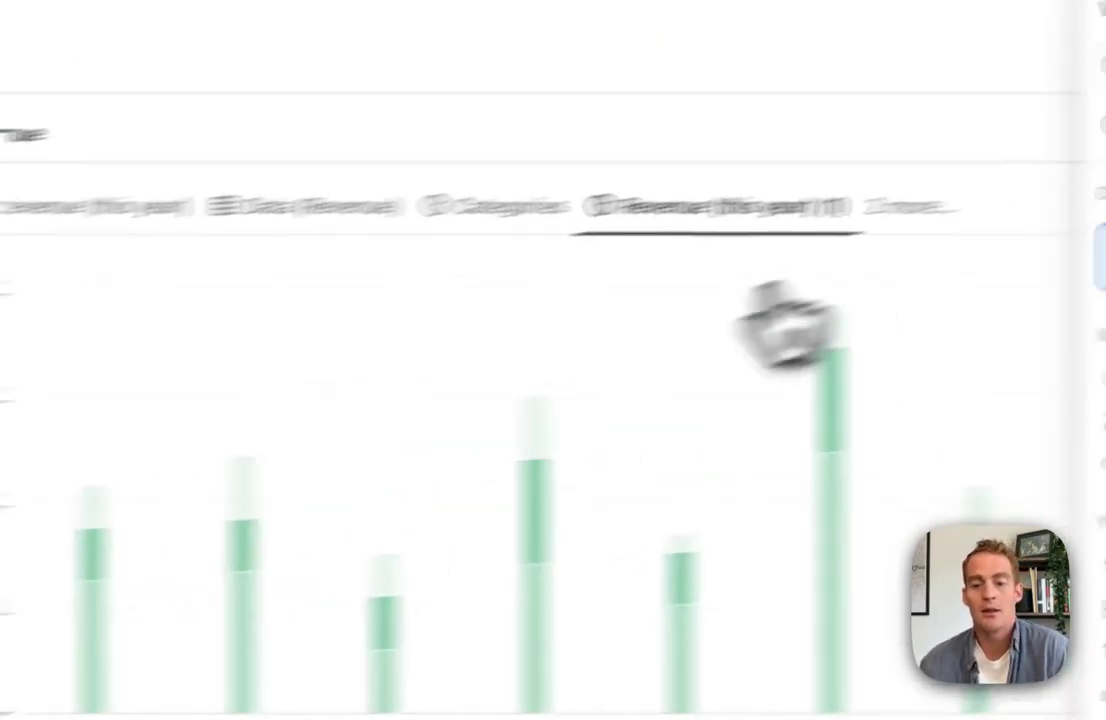
{"action": "type", "text": "Revenue Avg. (this year"}
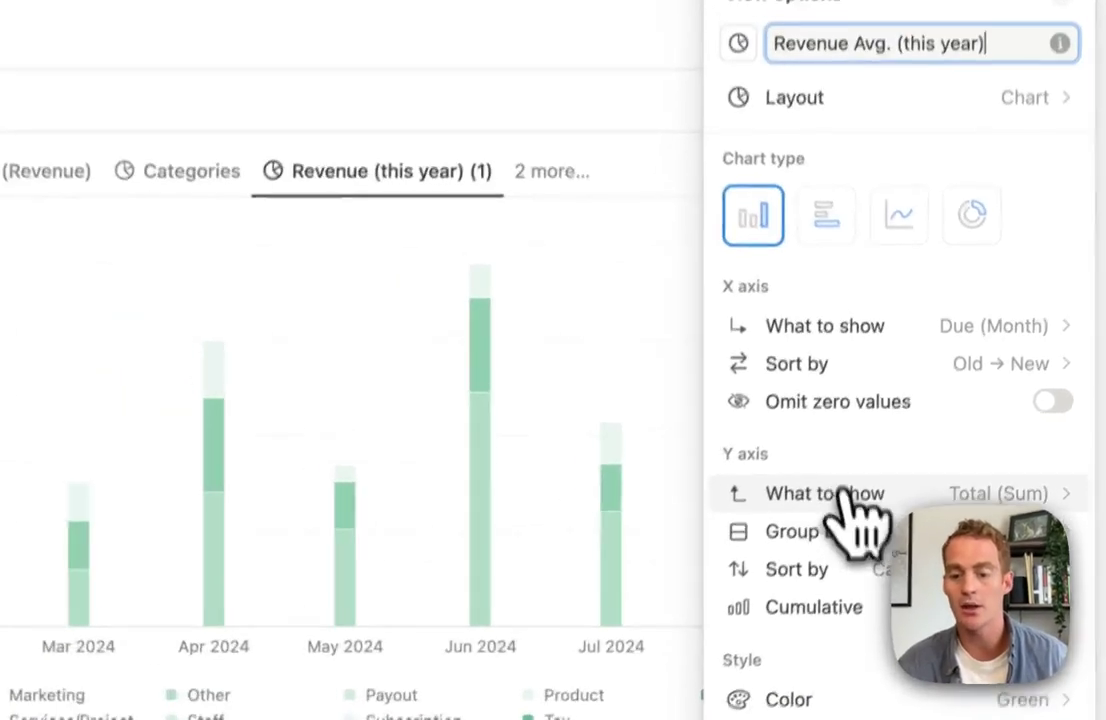
- Set the Y axis of the Revenue Avg. (this year) chart to the average of Total
{"action": "left_click", "coordinate": [835, 442]}
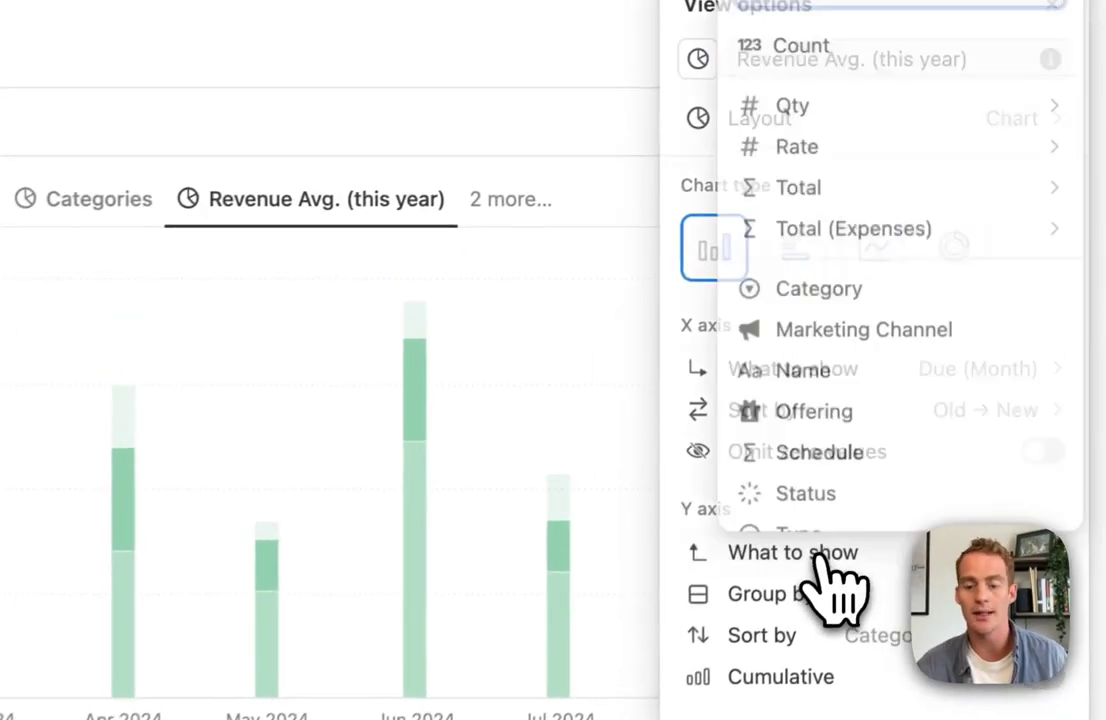
{"action": "mouse_move", "coordinate": [823, 200]}
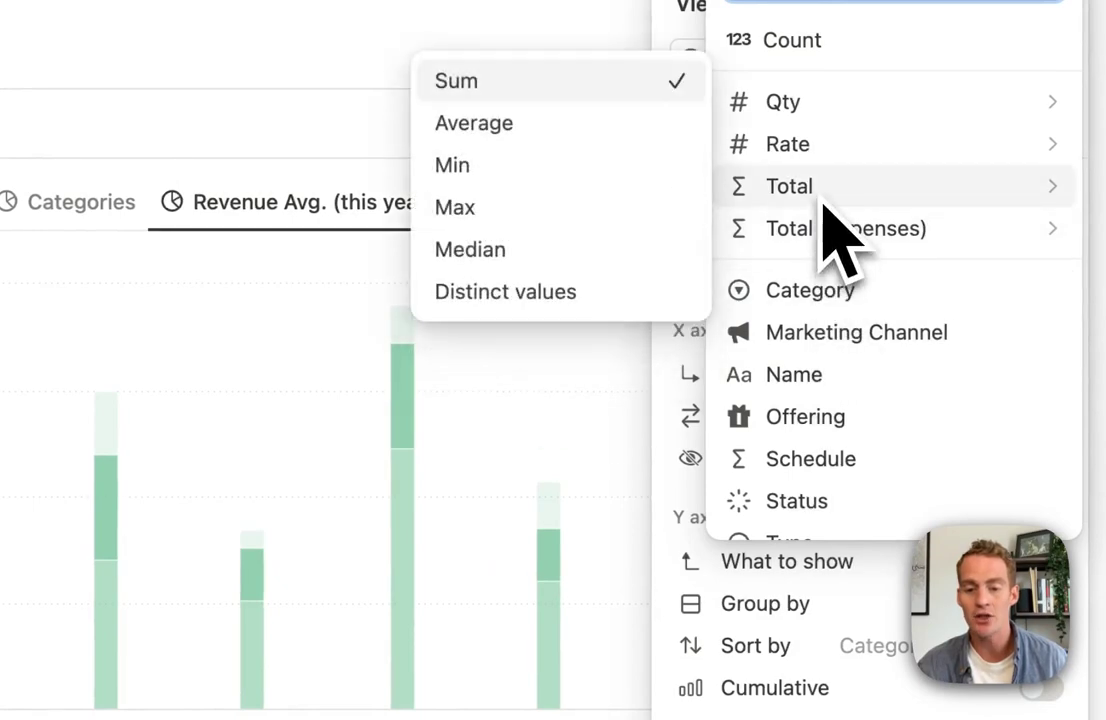
{"action": "left_click", "coordinate": [570, 123]}
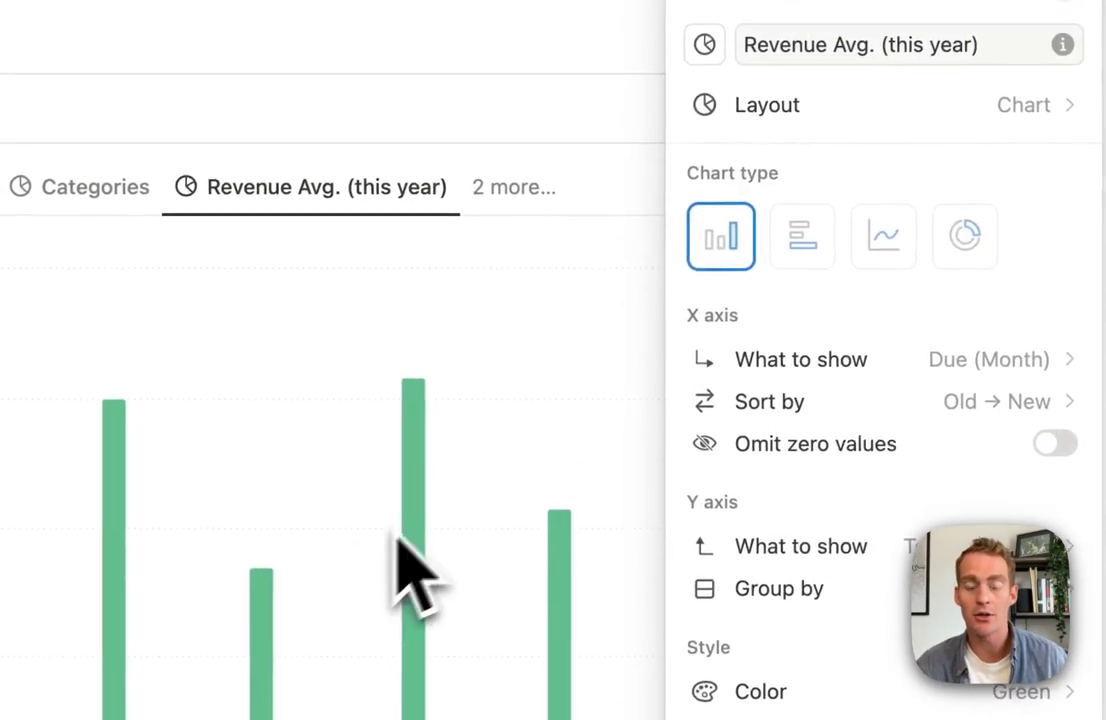
- Inspect the Y-axis value options of the Revenue Avg. (this year) chart and look over the view's available actions
{"action": "left_click", "coordinate": [808, 548]}
{"action": "left_click", "coordinate": [780, 570]}
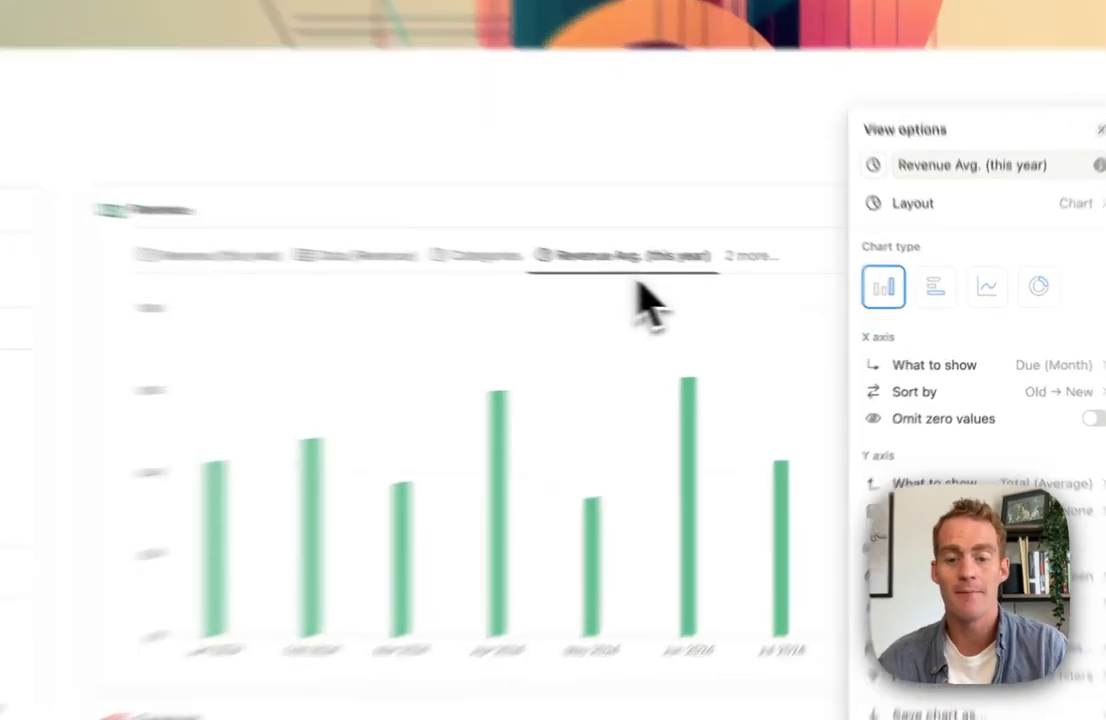
{"action": "left_click", "coordinate": [704, 281]}
{"action": "left_click", "coordinate": [440, 225]}
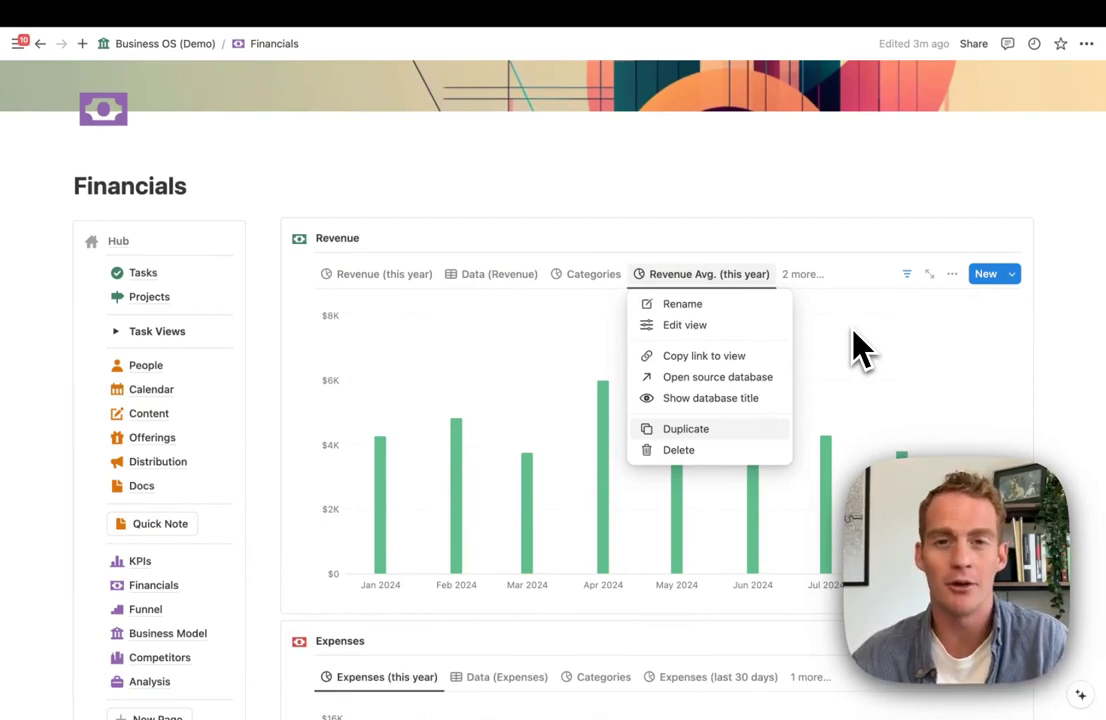
{"action": "left_click", "coordinate": [858, 345]}
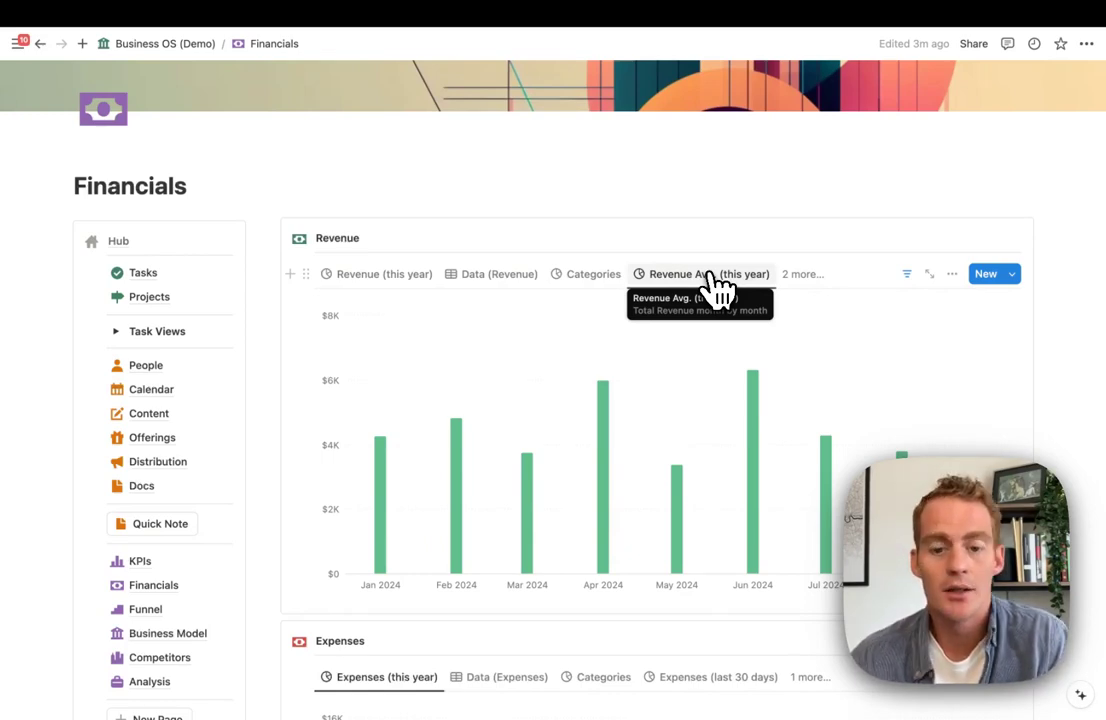
- Duplicate the Revenue (this year) chart view as "Revenue product (this year)" and place the copy directly after the original
{"action": "left_click", "coordinate": [384, 274]}
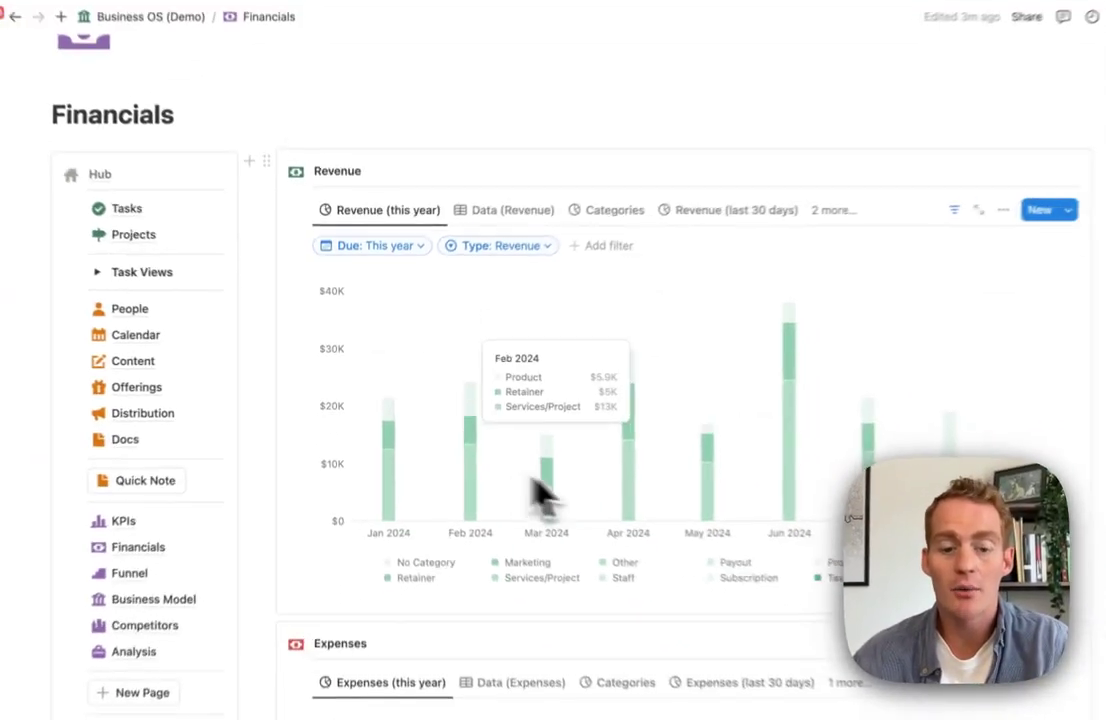
{"action": "scroll", "coordinate": [525, 454], "scroll_direction": "up", "scroll_amount": 2}
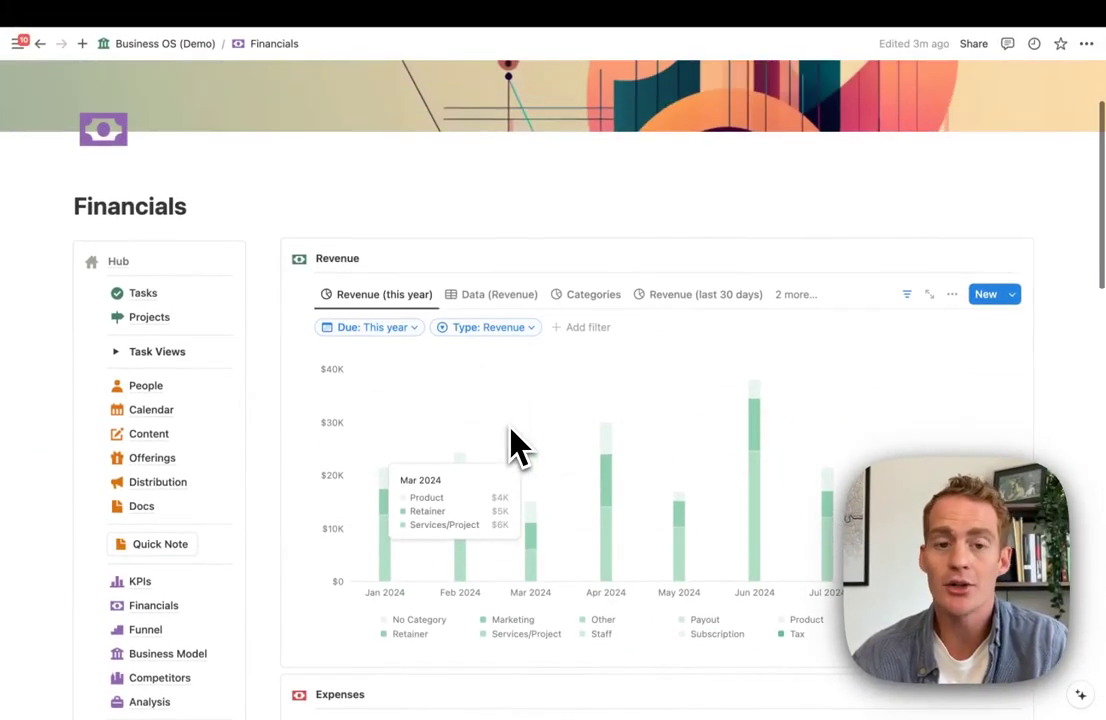
{"action": "left_click", "coordinate": [384, 298]}
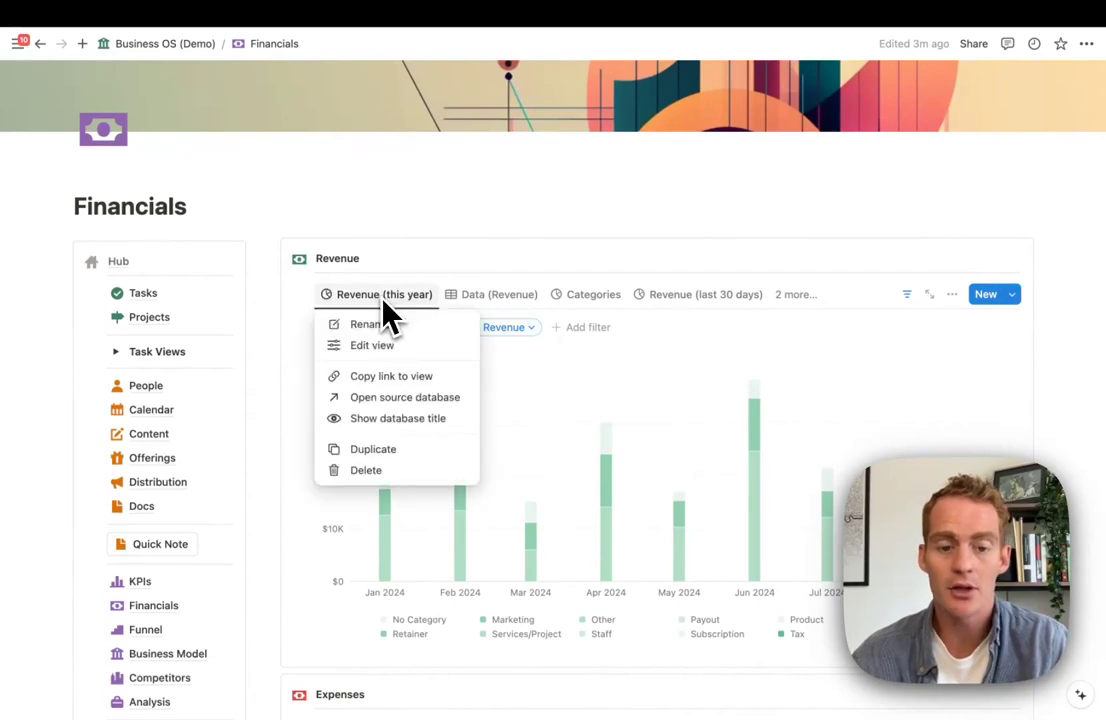
{"action": "left_click", "coordinate": [400, 449]}
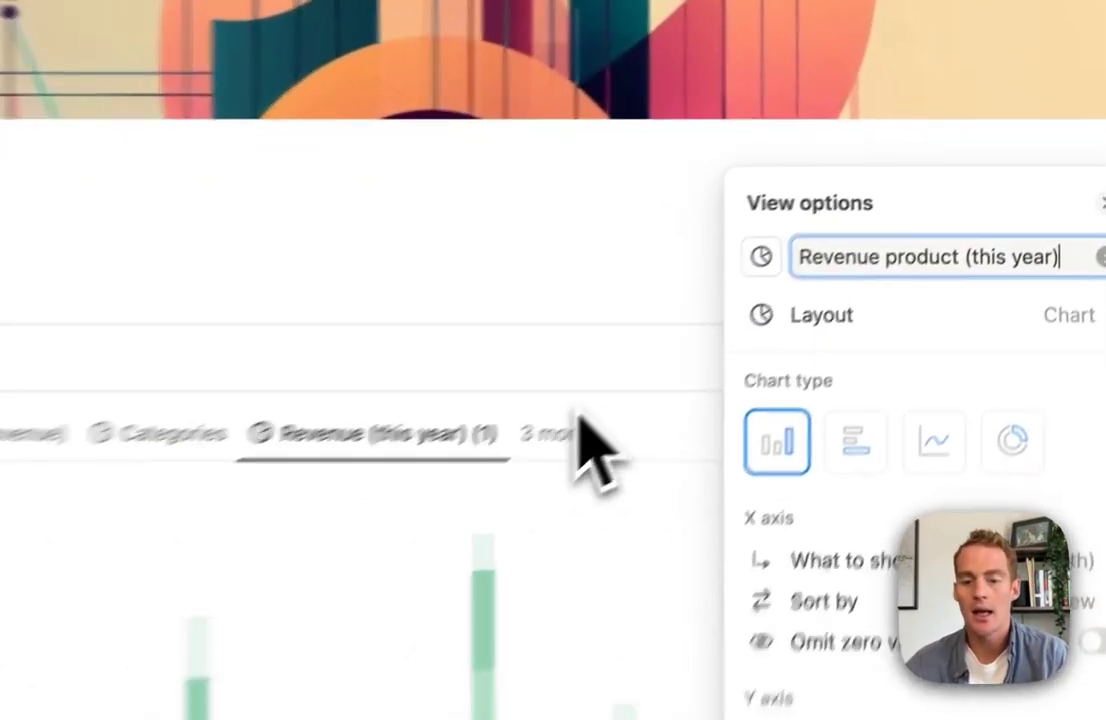
{"action": "left_click", "coordinate": [500, 525]}
{"action": "left_click_drag", "start_coordinate": [760, 300], "coordinate": [484, 305]}
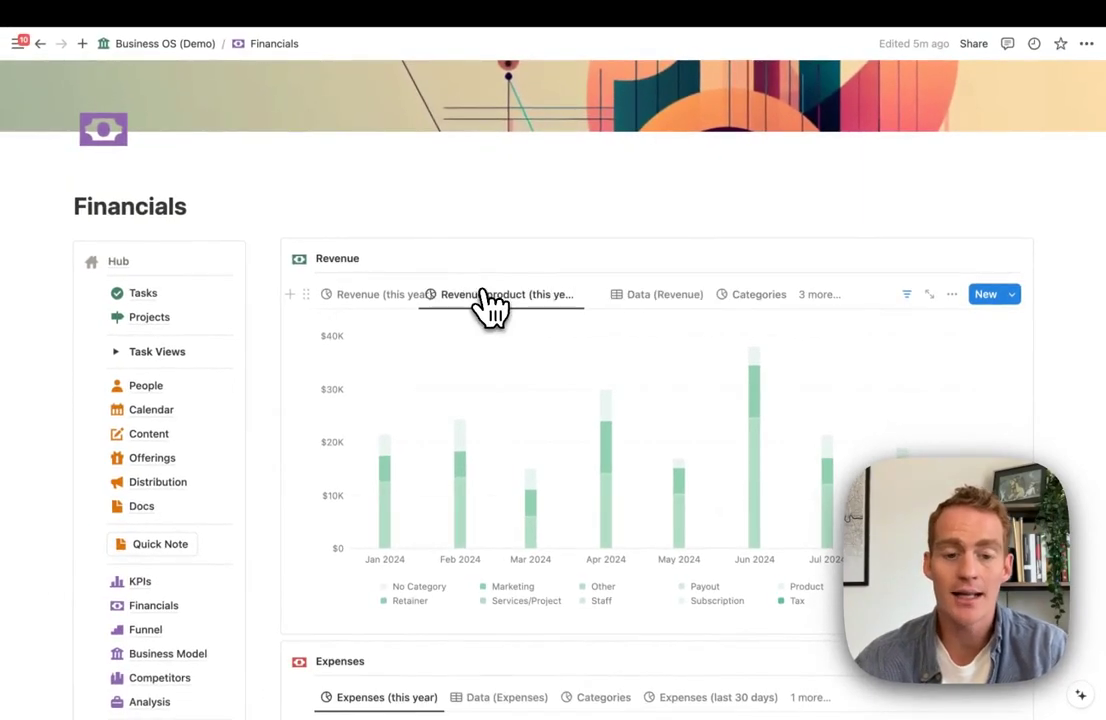
- Add a filter to the Revenue product (this year) chart so that Category is Product
{"action": "left_click", "coordinate": [907, 294]}
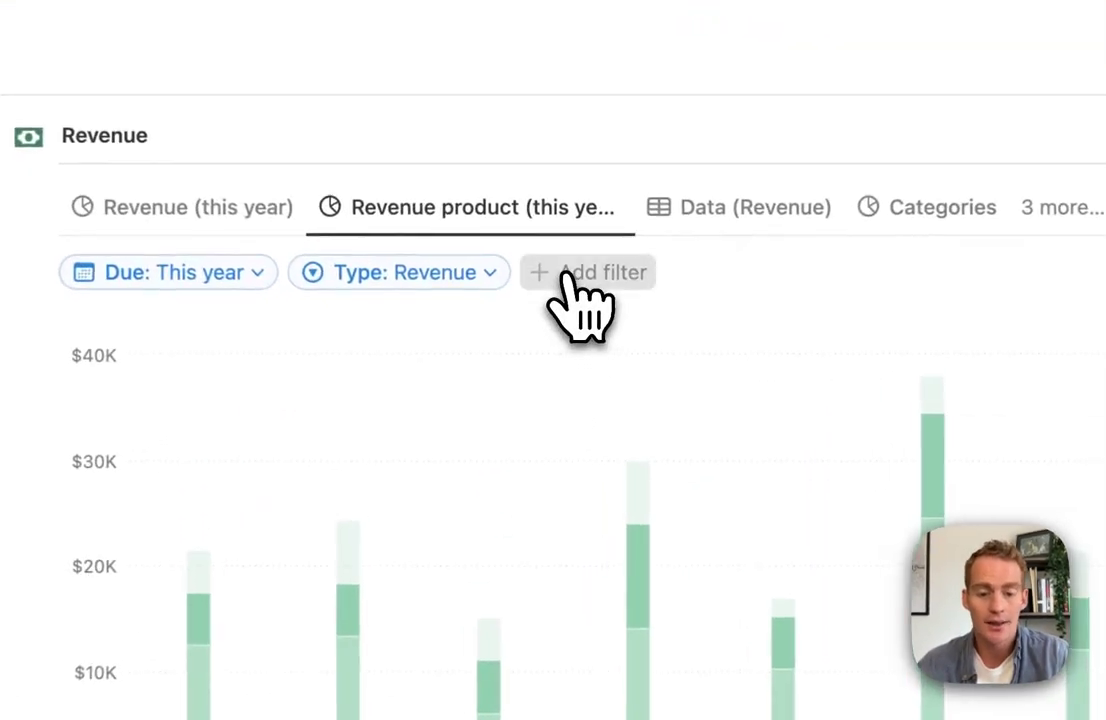
{"action": "left_click", "coordinate": [567, 278]}
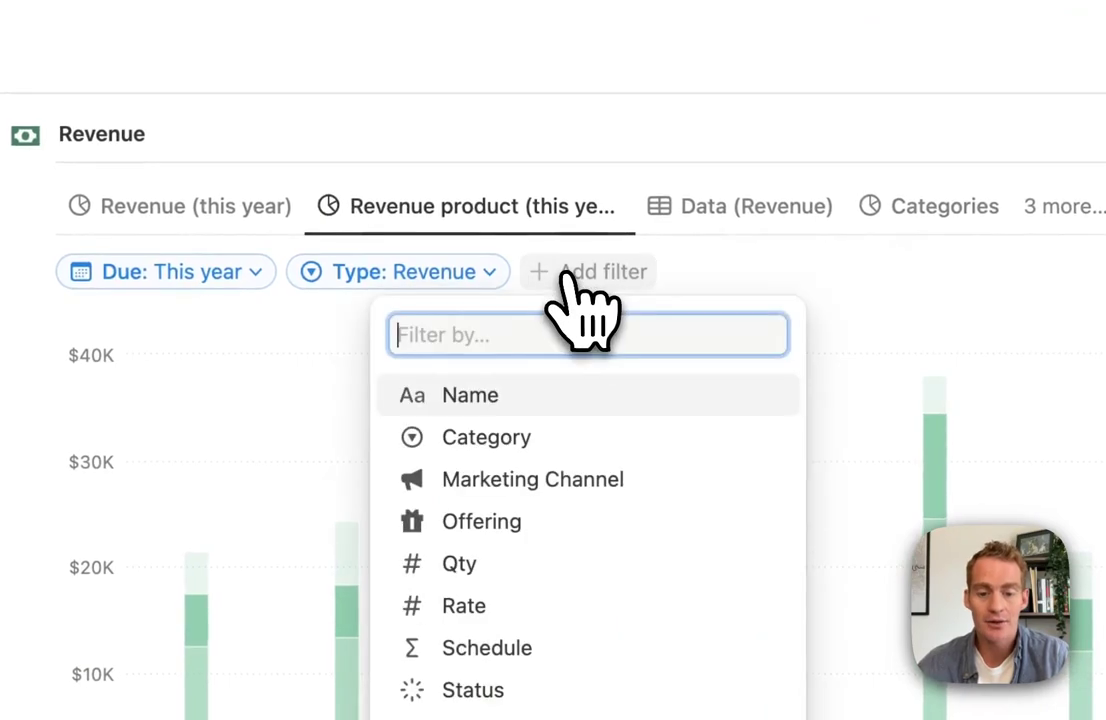
{"action": "left_click", "coordinate": [527, 437]}
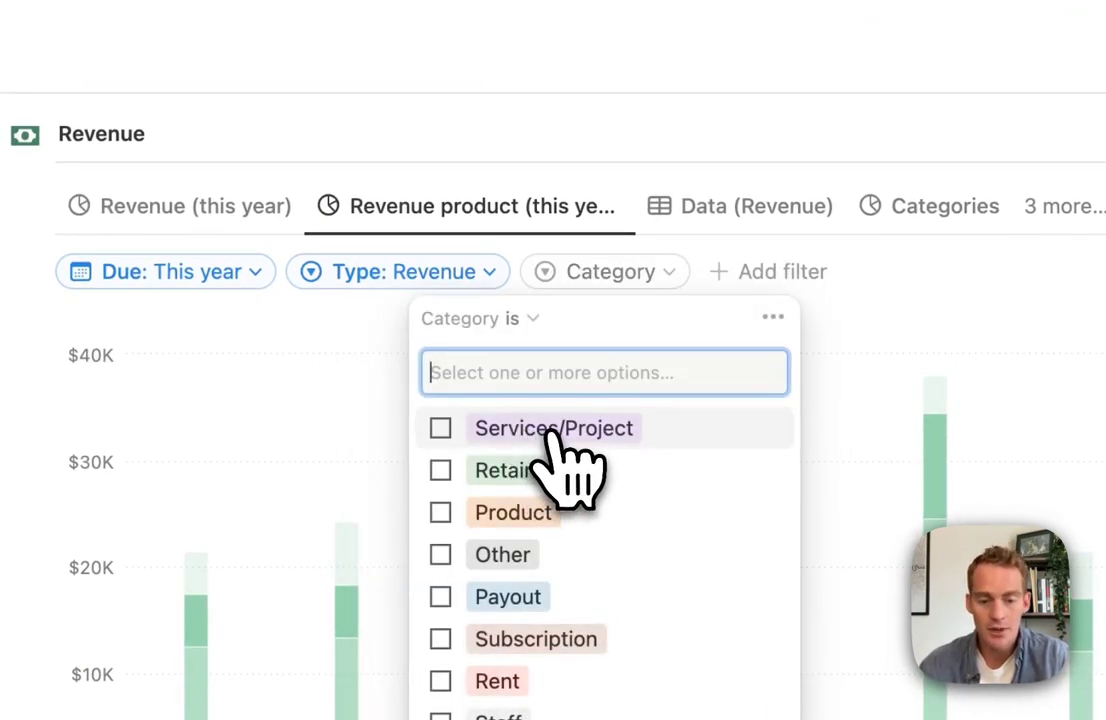
{"action": "left_click", "coordinate": [441, 514]}
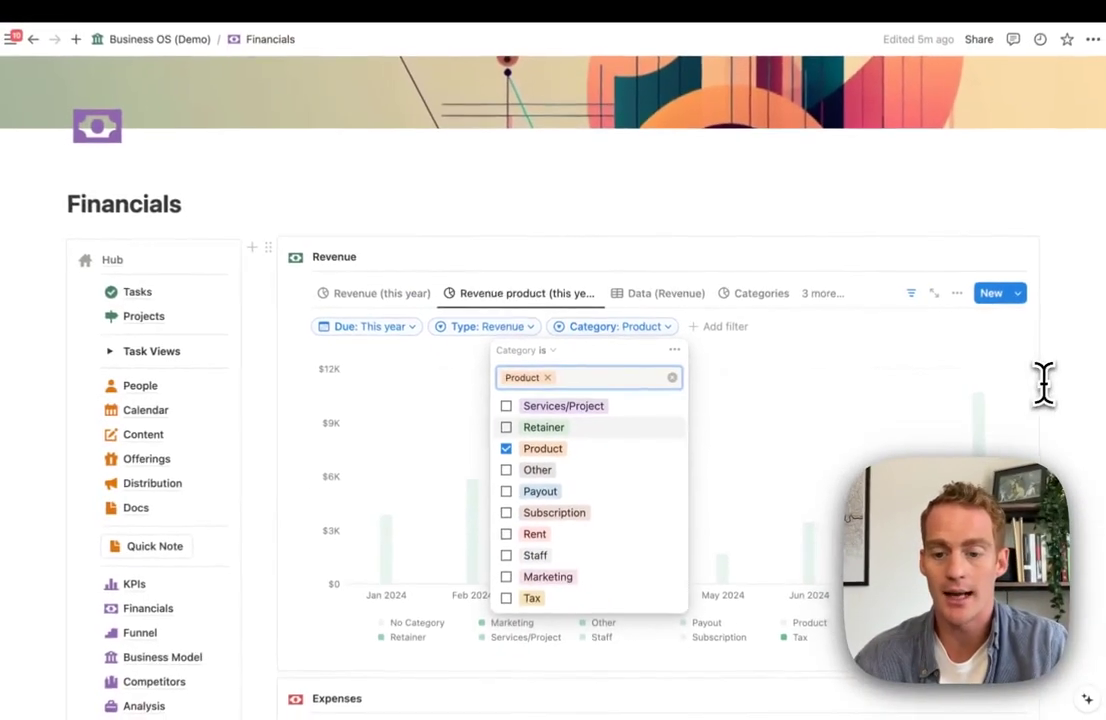
{"action": "left_click", "coordinate": [1045, 381]}
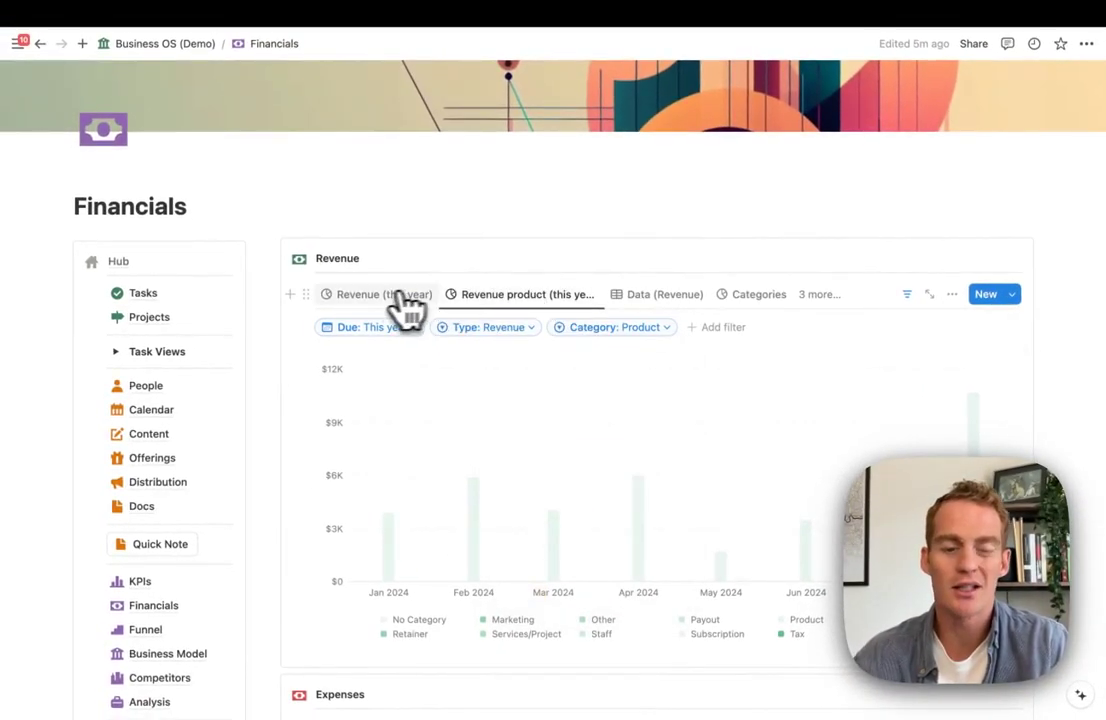
- Set the Y-axis grouping of the Revenue product (this year) chart to None
{"action": "left_click", "coordinate": [490, 297]}
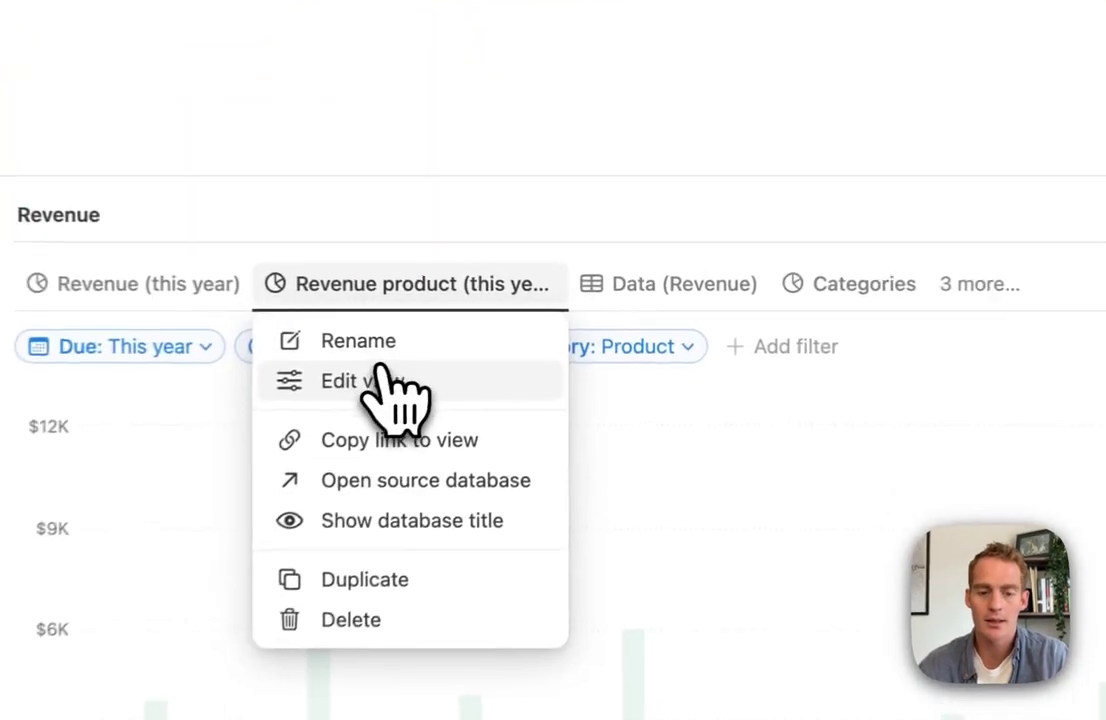
{"action": "left_click", "coordinate": [496, 345]}
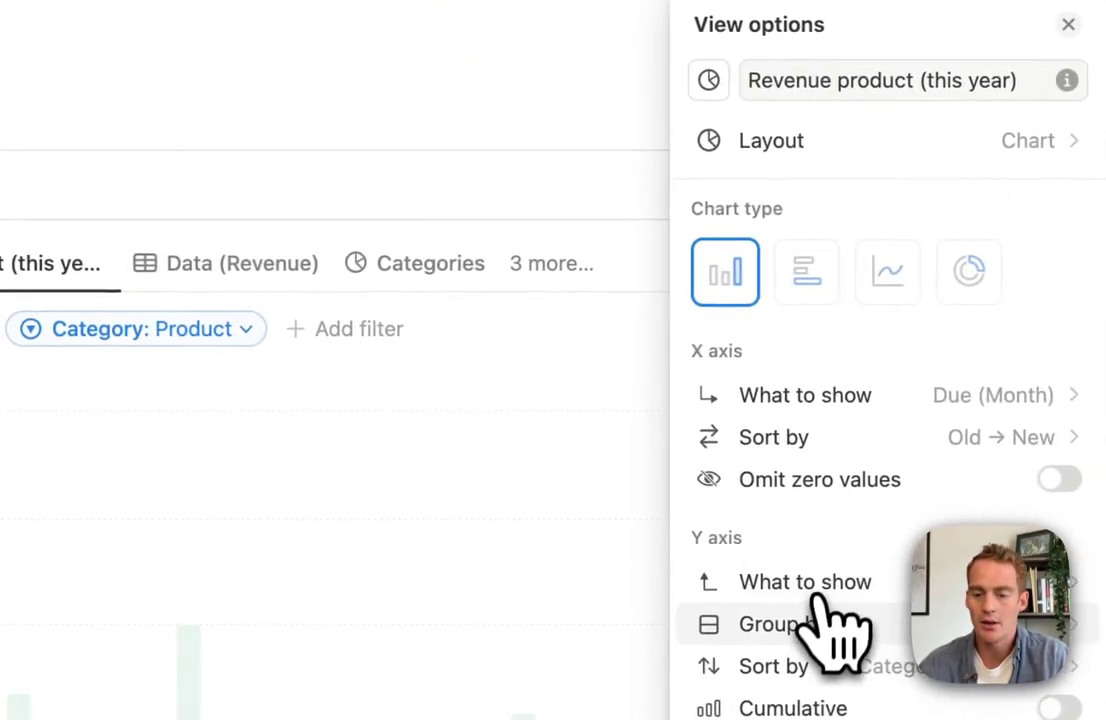
{"action": "left_click", "coordinate": [880, 628]}
{"action": "left_click", "coordinate": [813, 112]}
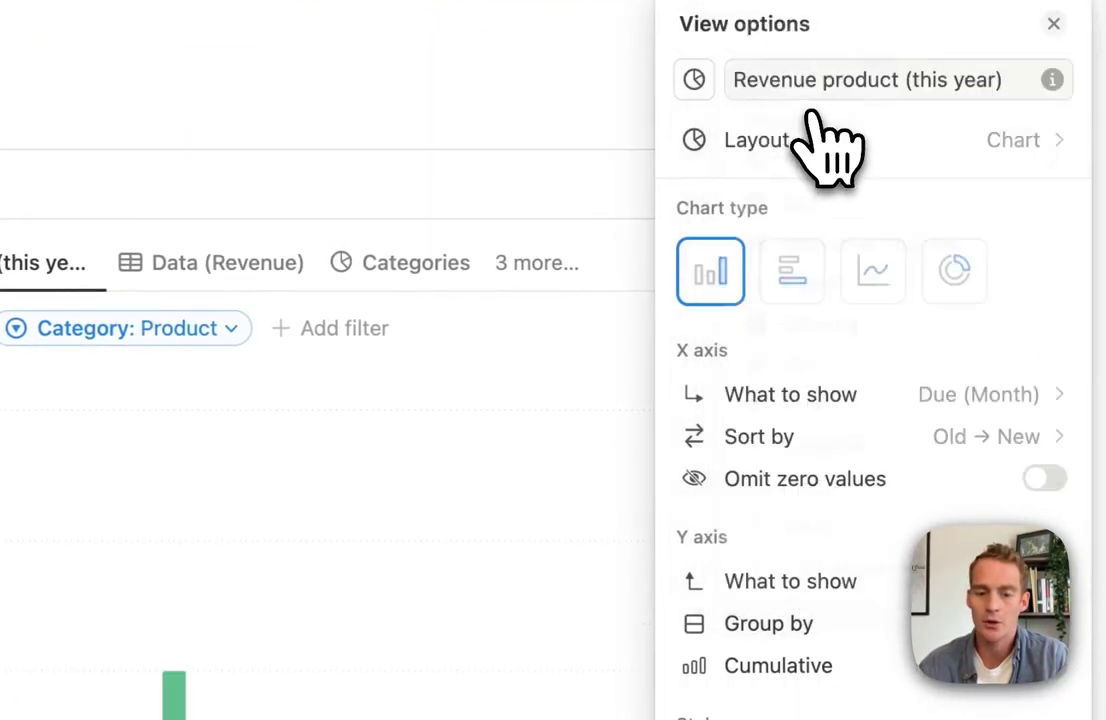
{"action": "left_click", "coordinate": [630, 205]}
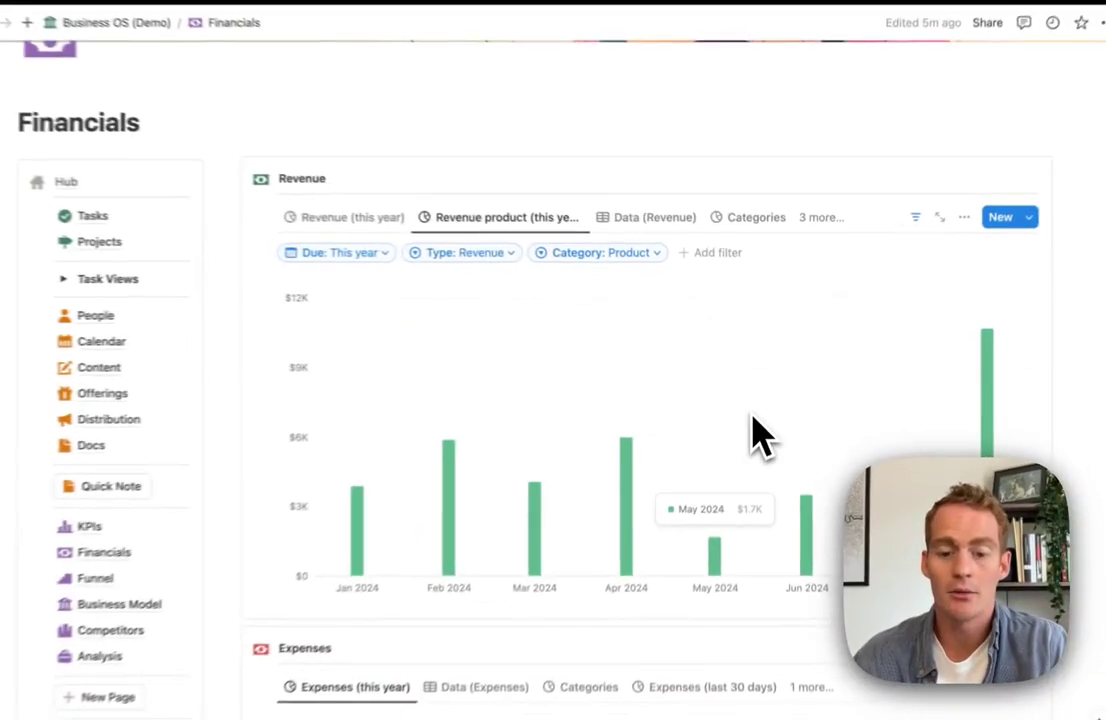
{"action": "scroll", "coordinate": [760, 435], "scroll_direction": "down", "scroll_amount": 1}
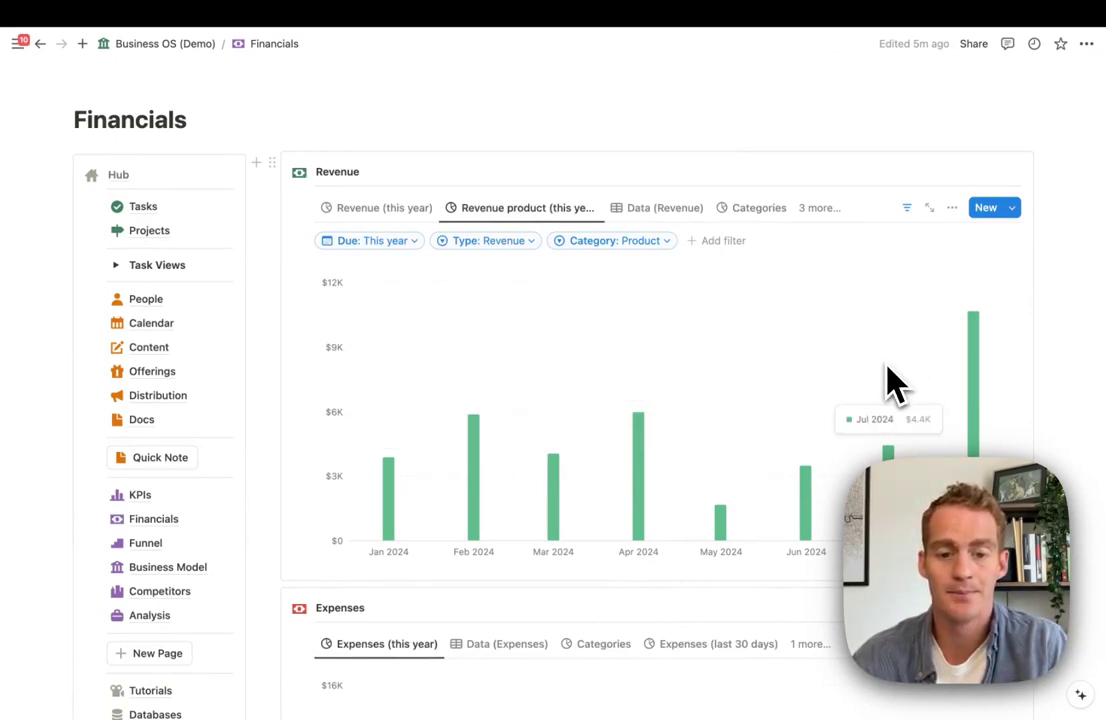
- Duplicate the Revenue product (this year) chart view
{"action": "left_click", "coordinate": [534, 212]}
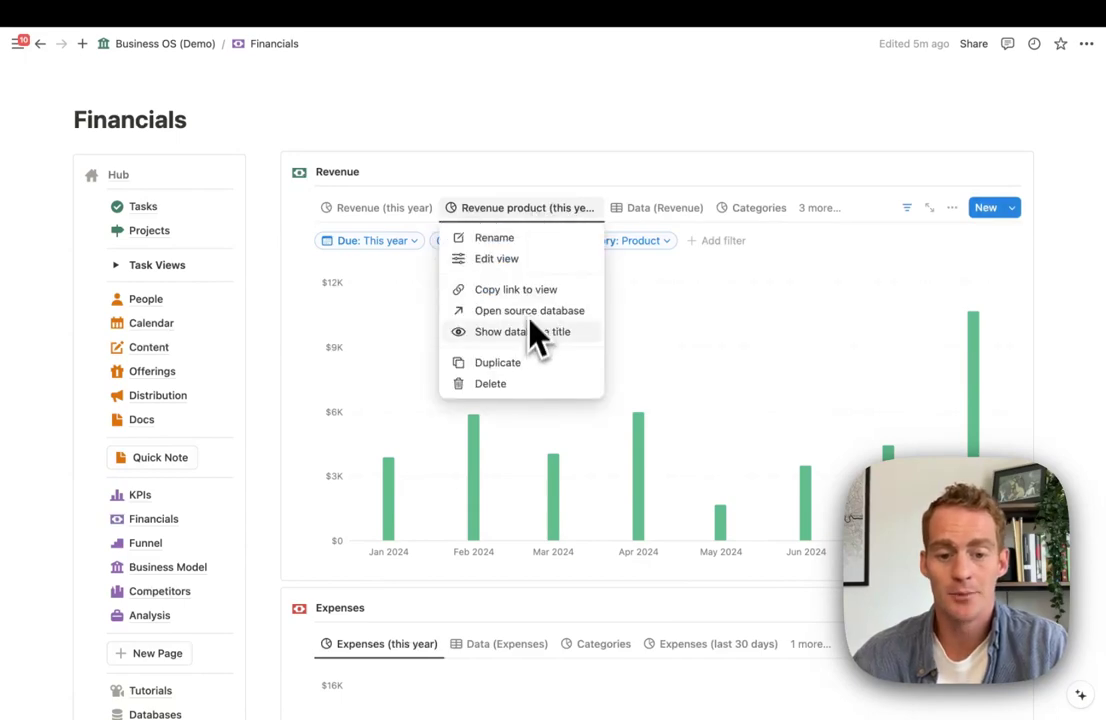
{"action": "left_click", "coordinate": [530, 362]}
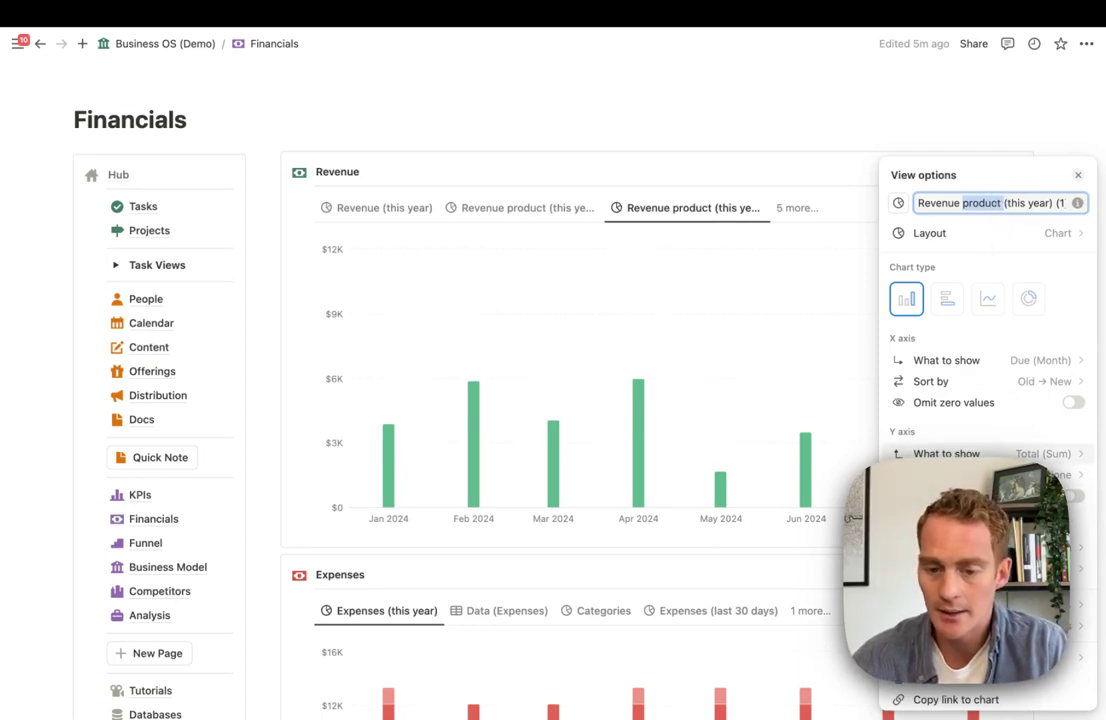
{"action": "left_click", "coordinate": [820, 249]}
- Change the Category filter of the duplicated product chart to Services/Project only
{"action": "left_click", "coordinate": [908, 210]}
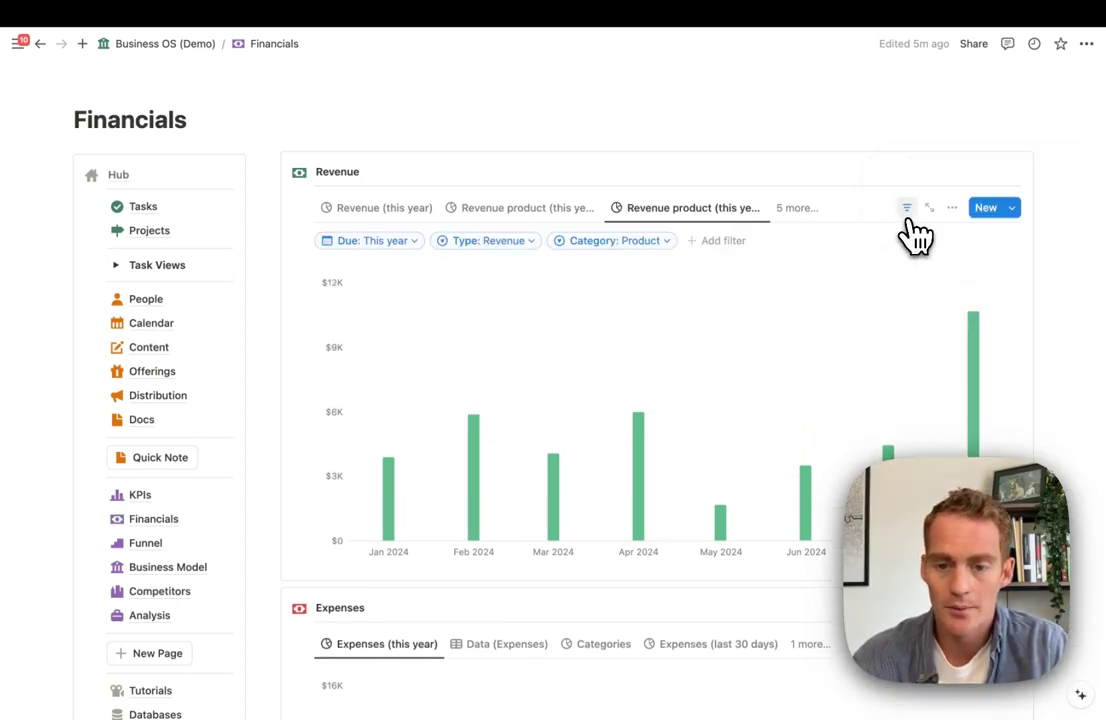
{"action": "left_click", "coordinate": [600, 242]}
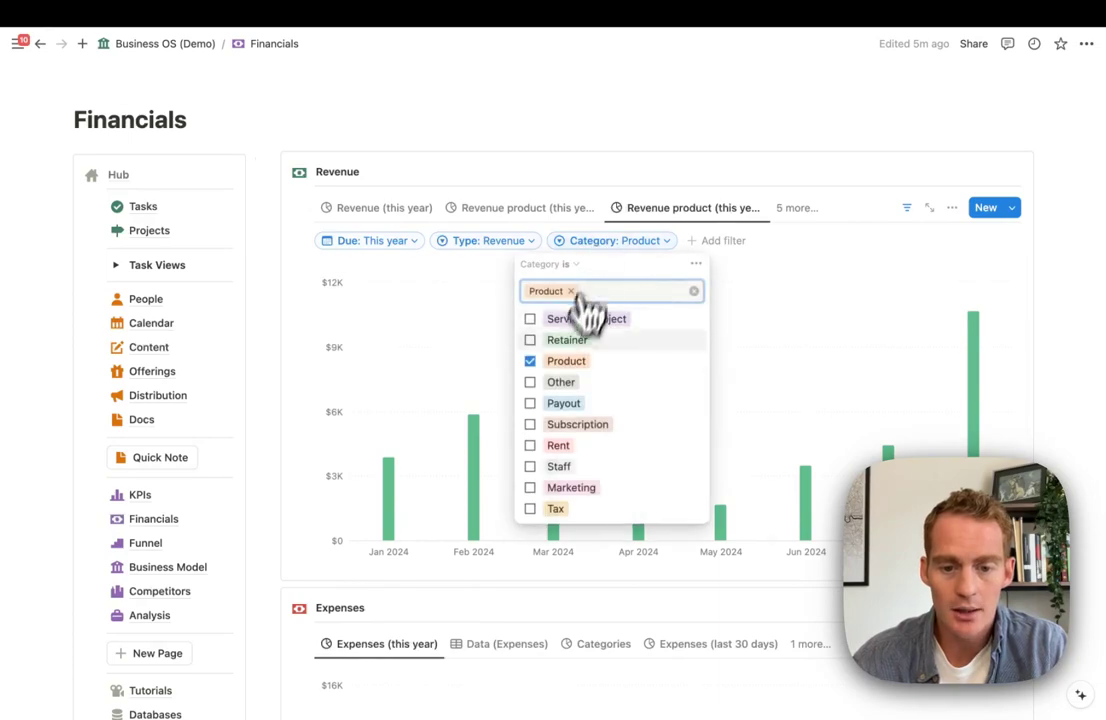
{"action": "left_click", "coordinate": [532, 361]}
{"action": "left_click", "coordinate": [533, 320]}
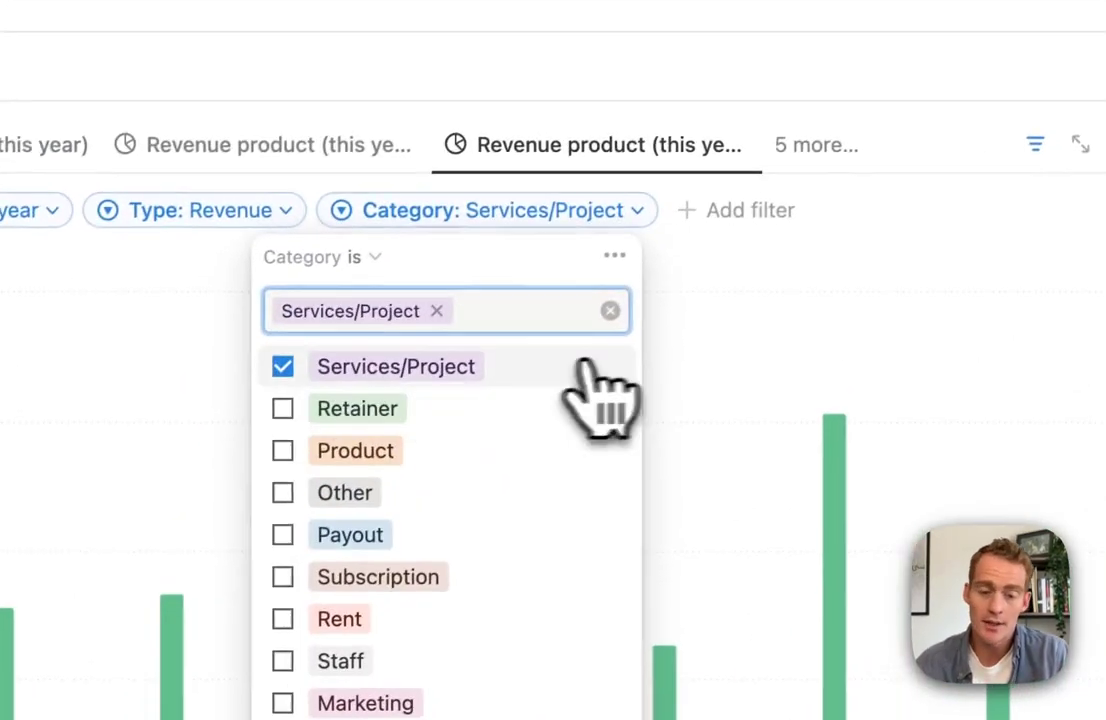
{"action": "left_click", "coordinate": [1052, 433]}
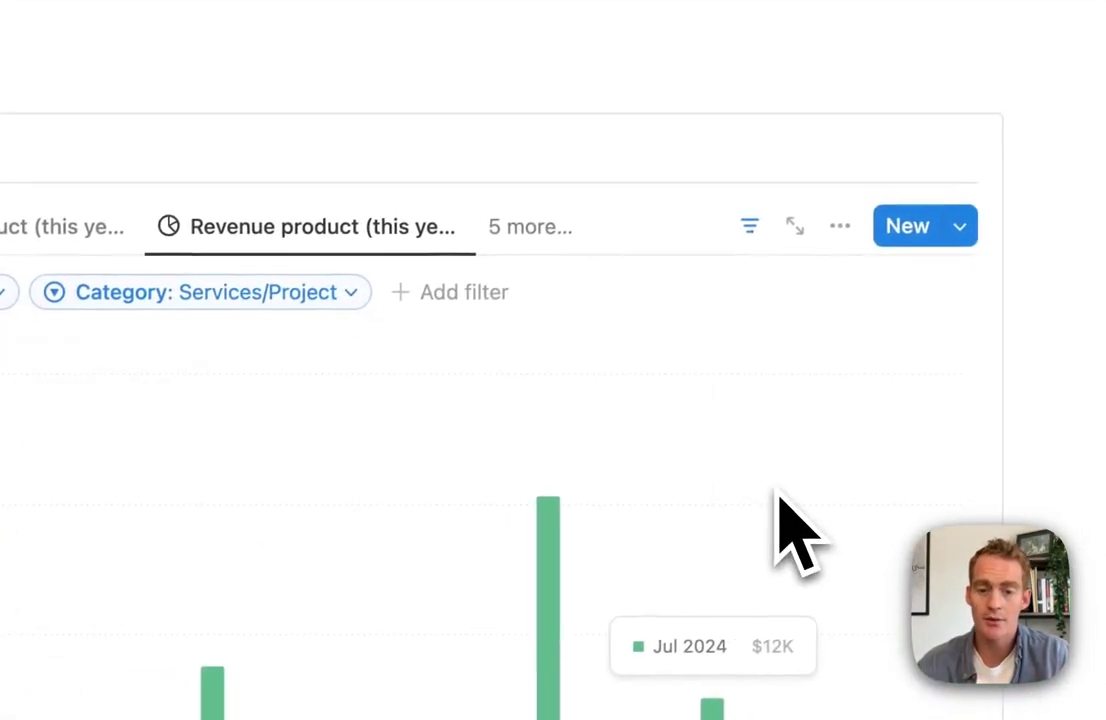
- Rename the duplicated chart view as "Revenue services (this year)"
{"action": "left_click", "coordinate": [290, 232]}
{"action": "left_click", "coordinate": [415, 328]}
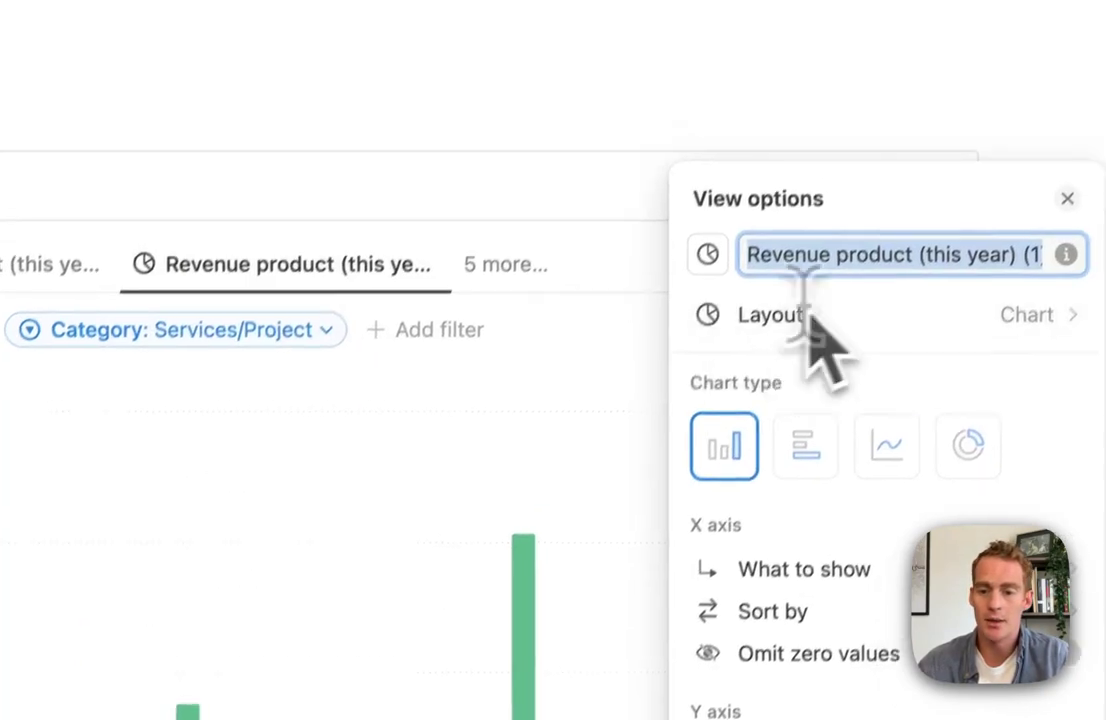
{"action": "left_click_drag", "start_coordinate": [911, 255], "coordinate": [829, 255]}
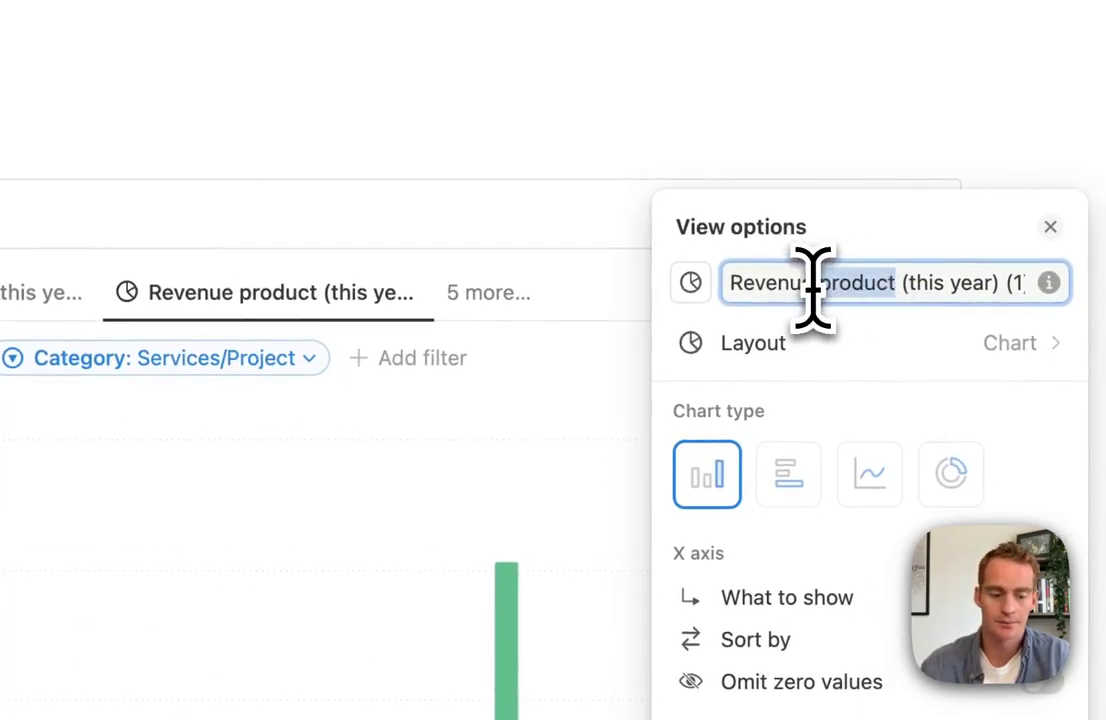
{"action": "type", "text": "services"}
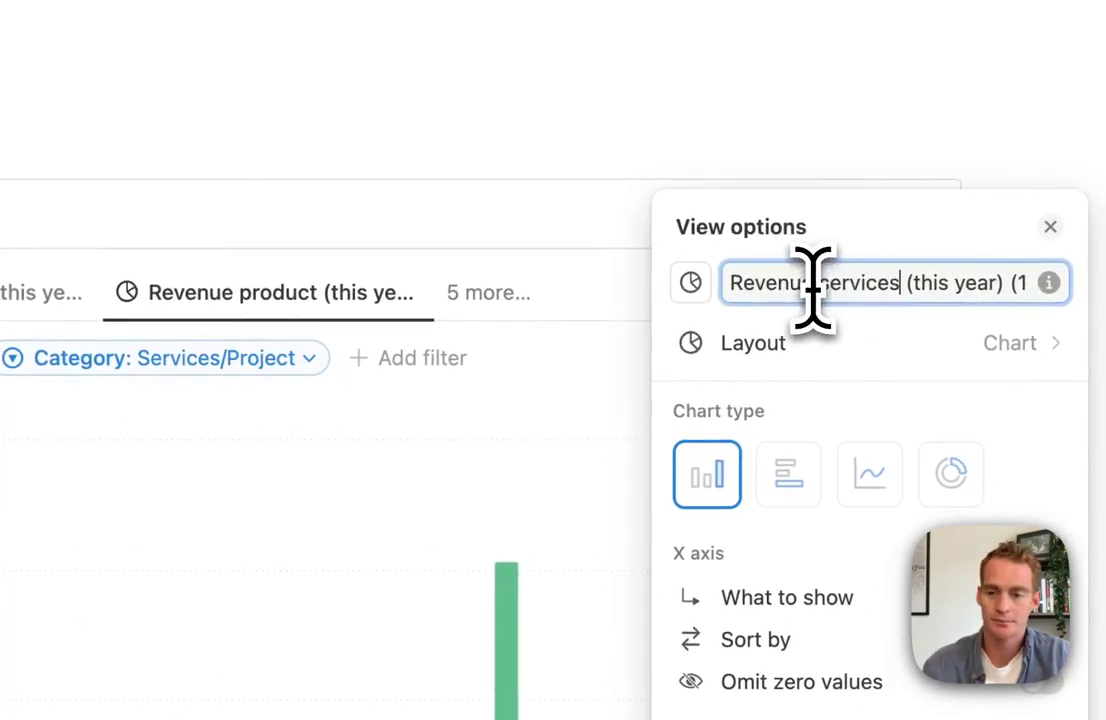
{"action": "scroll", "coordinate": [820, 310], "scroll_direction": "down", "scroll_amount": 3}
{"action": "scroll", "coordinate": [950, 400], "scroll_direction": "up", "scroll_amount": 3}
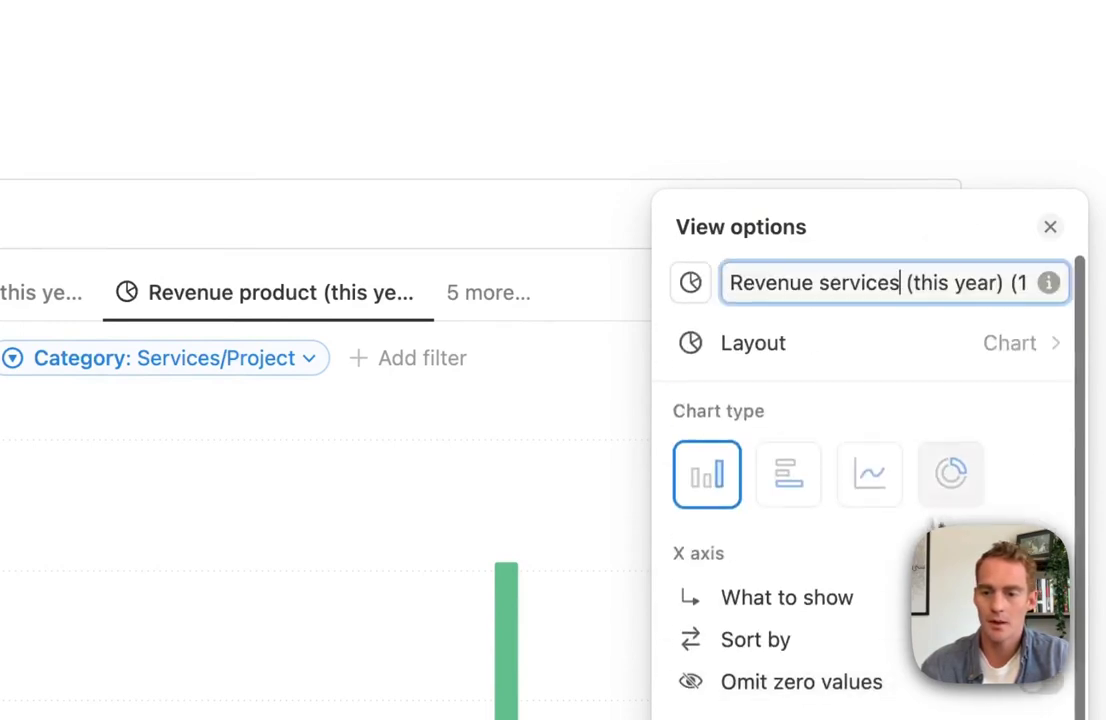
{"action": "left_click_drag", "start_coordinate": [1003, 283], "coordinate": [1035, 283]}
{"action": "key", "text": "BackSpace"}
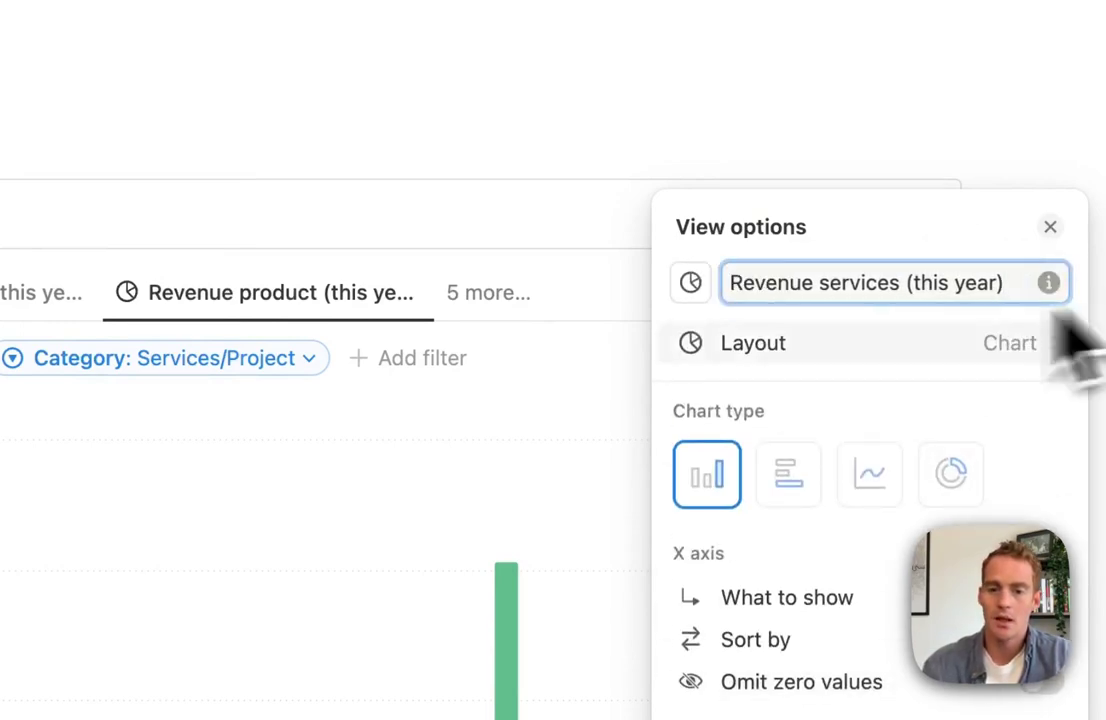
{"action": "left_click", "coordinate": [575, 435]}
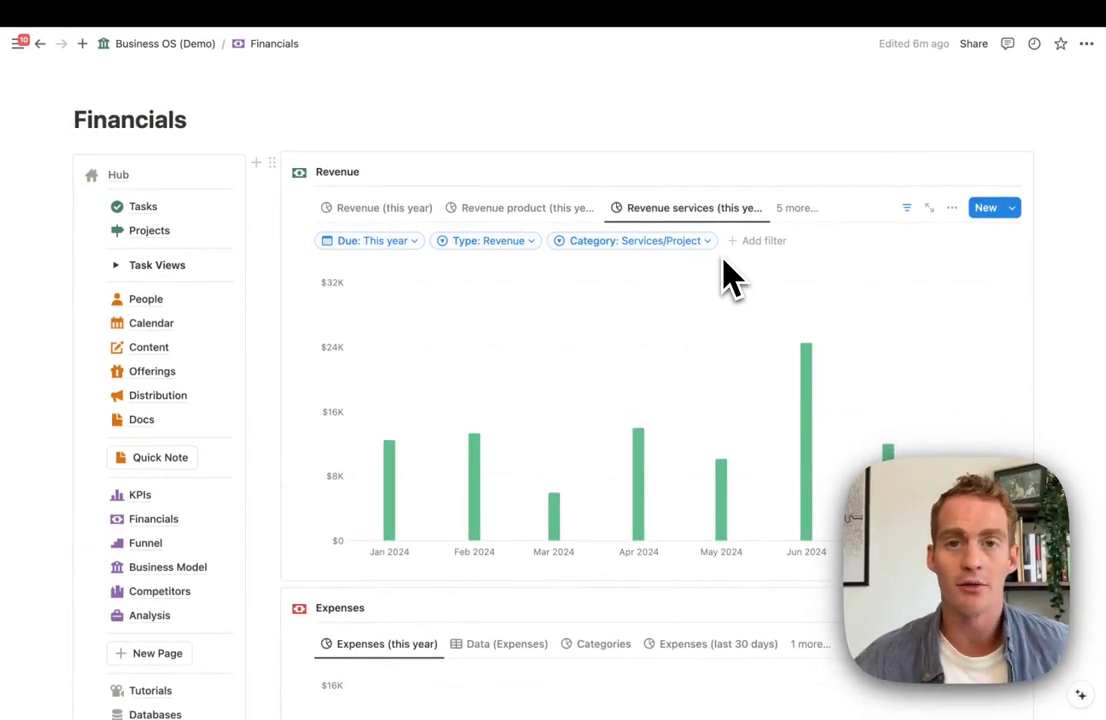
{"action": "scroll", "coordinate": [728, 278], "scroll_direction": "down", "scroll_amount": 5}
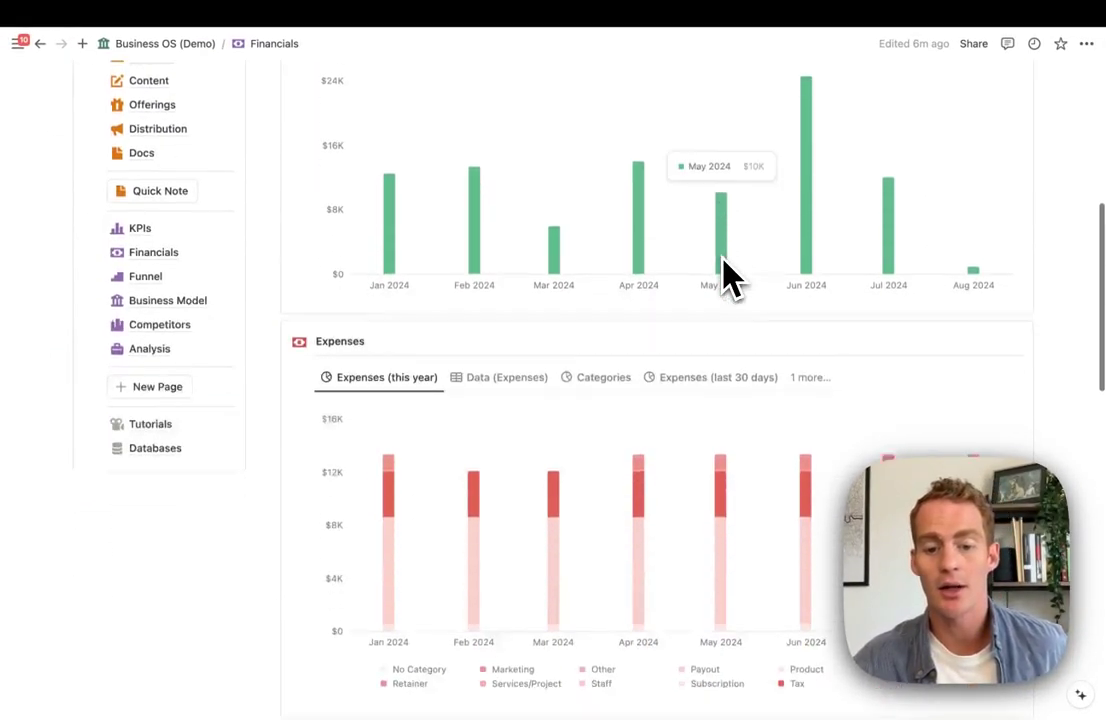
{"action": "scroll", "coordinate": [728, 278], "scroll_direction": "up", "scroll_amount": 5}
{"action": "scroll", "coordinate": [728, 278], "scroll_direction": "down", "scroll_amount": 2}
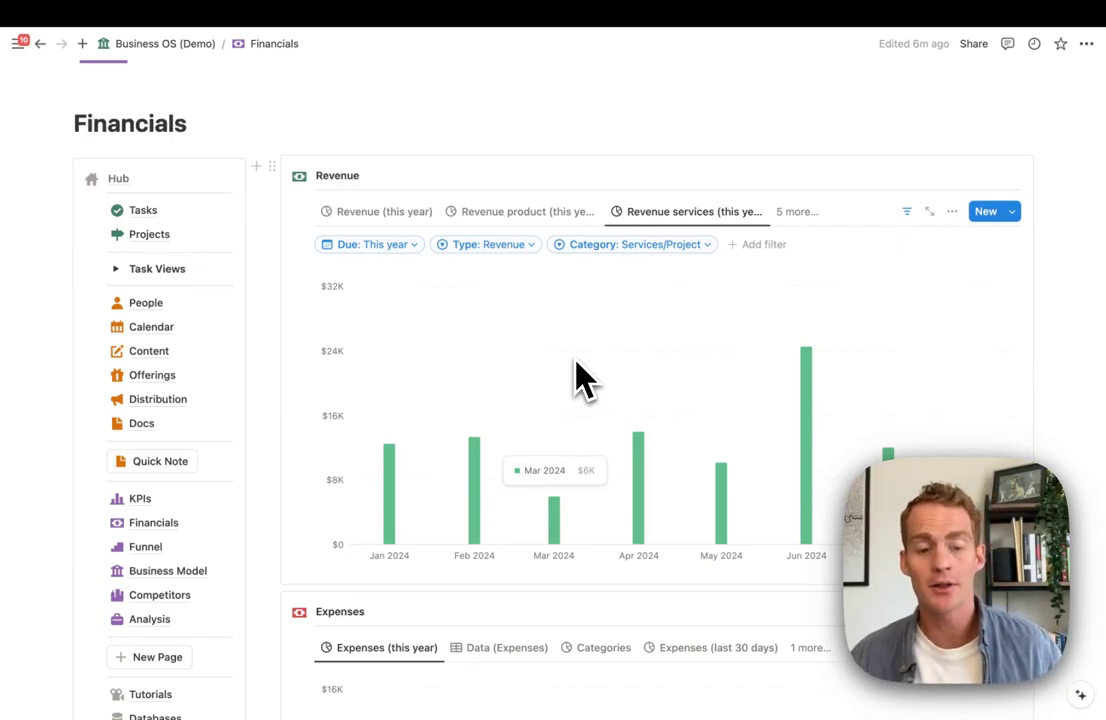
- Try the services chart's Due filter with this month and this week, and set it back to this year
{"action": "left_click", "coordinate": [380, 244]}
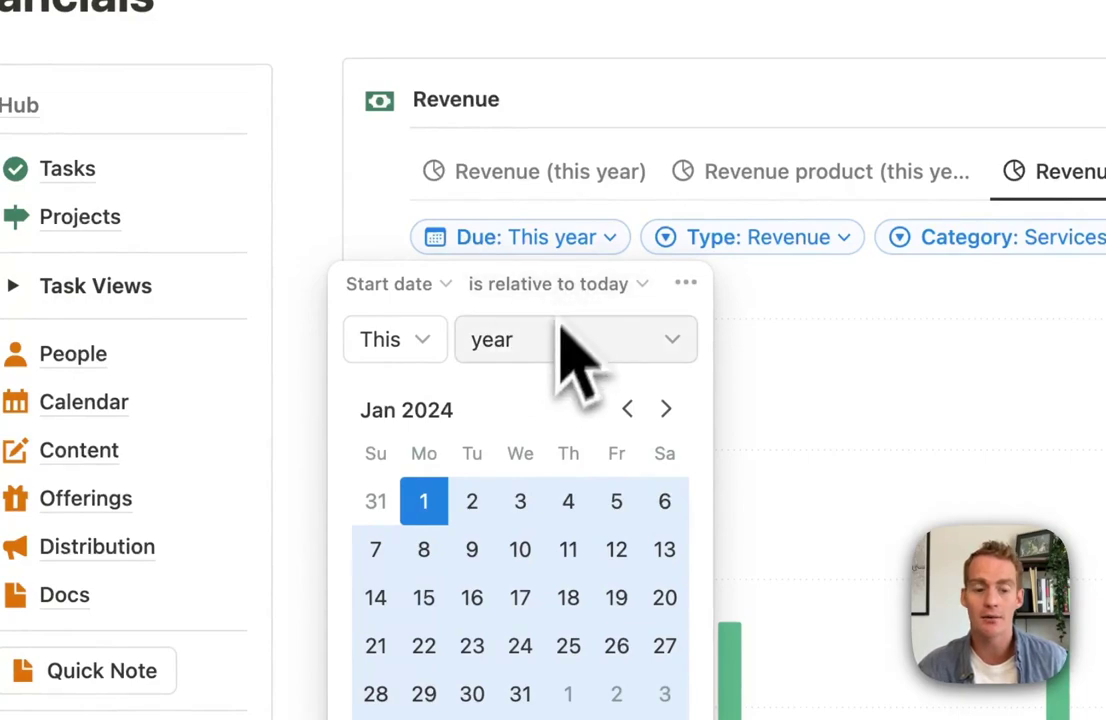
{"action": "left_click", "coordinate": [560, 342]}
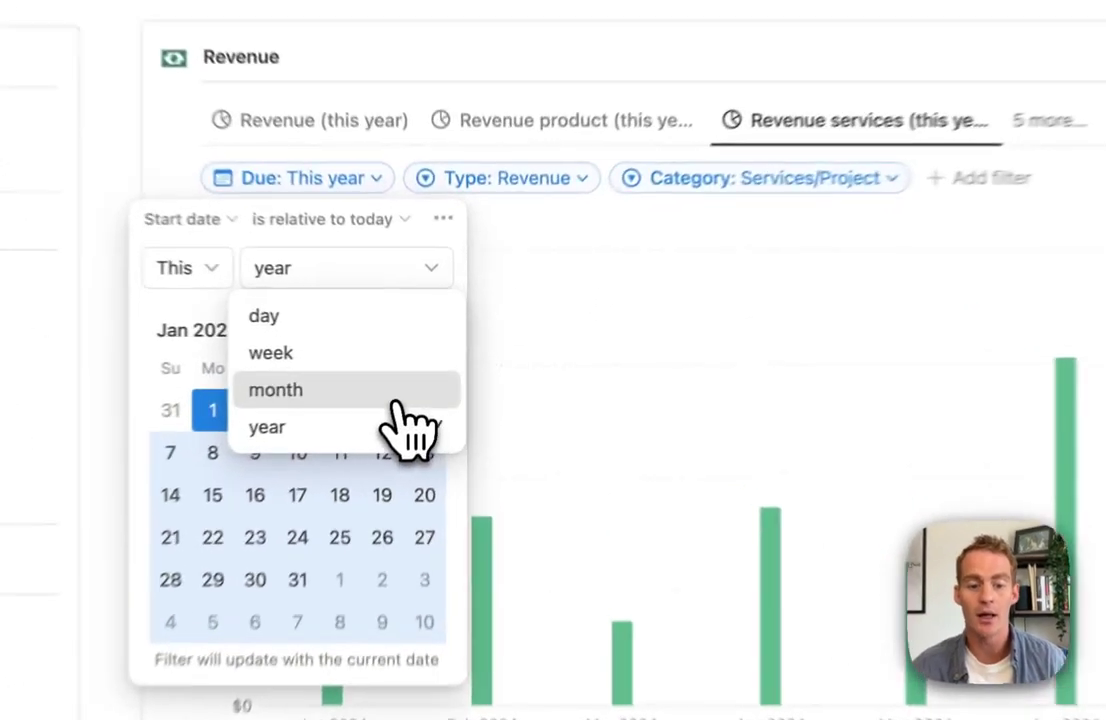
{"action": "left_click", "coordinate": [357, 365]}
{"action": "left_click", "coordinate": [375, 297]}
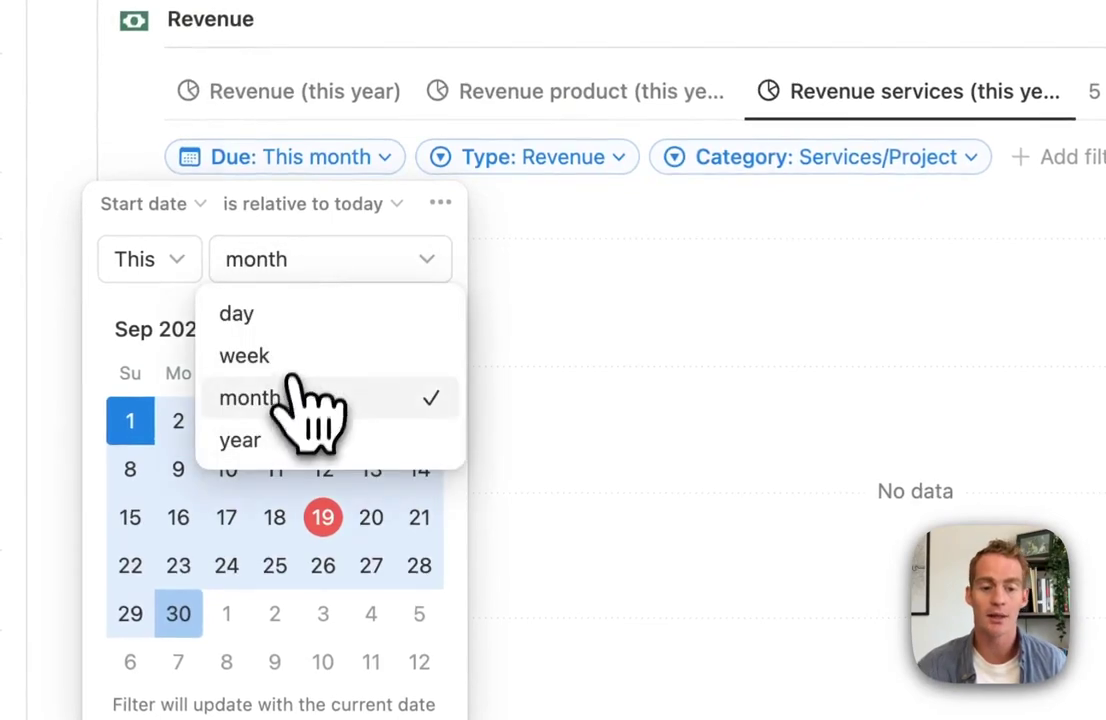
{"action": "left_click", "coordinate": [282, 360]}
{"action": "left_click", "coordinate": [288, 268]}
{"action": "left_click", "coordinate": [285, 440]}
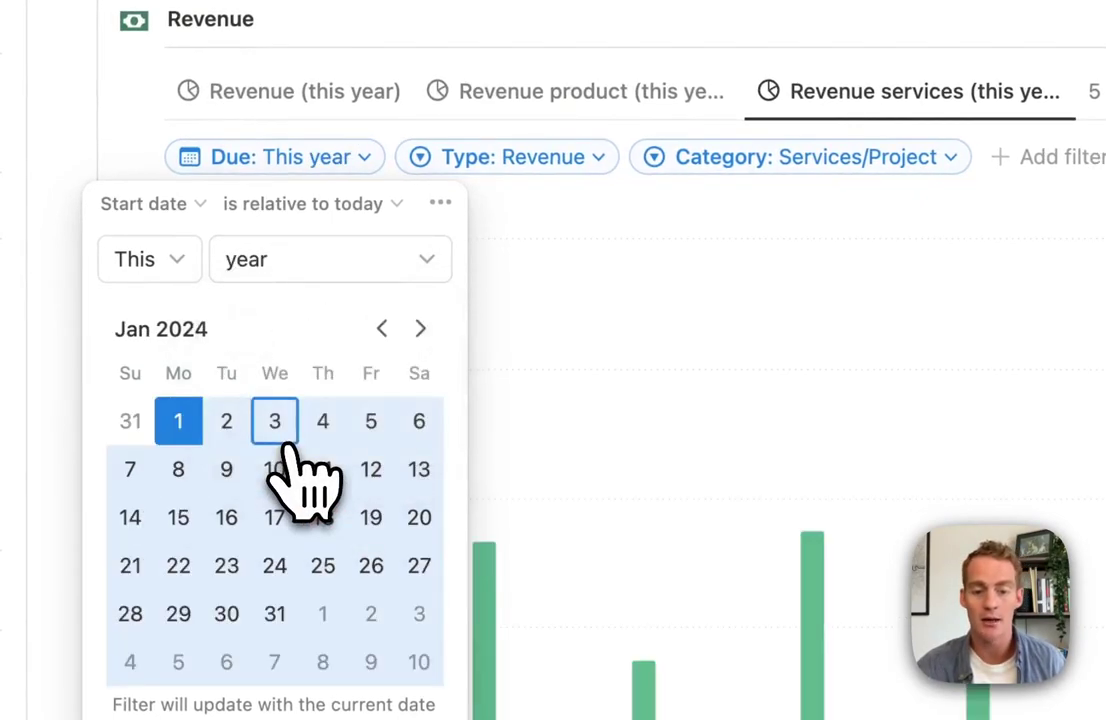
{"action": "left_click", "coordinate": [965, 290]}
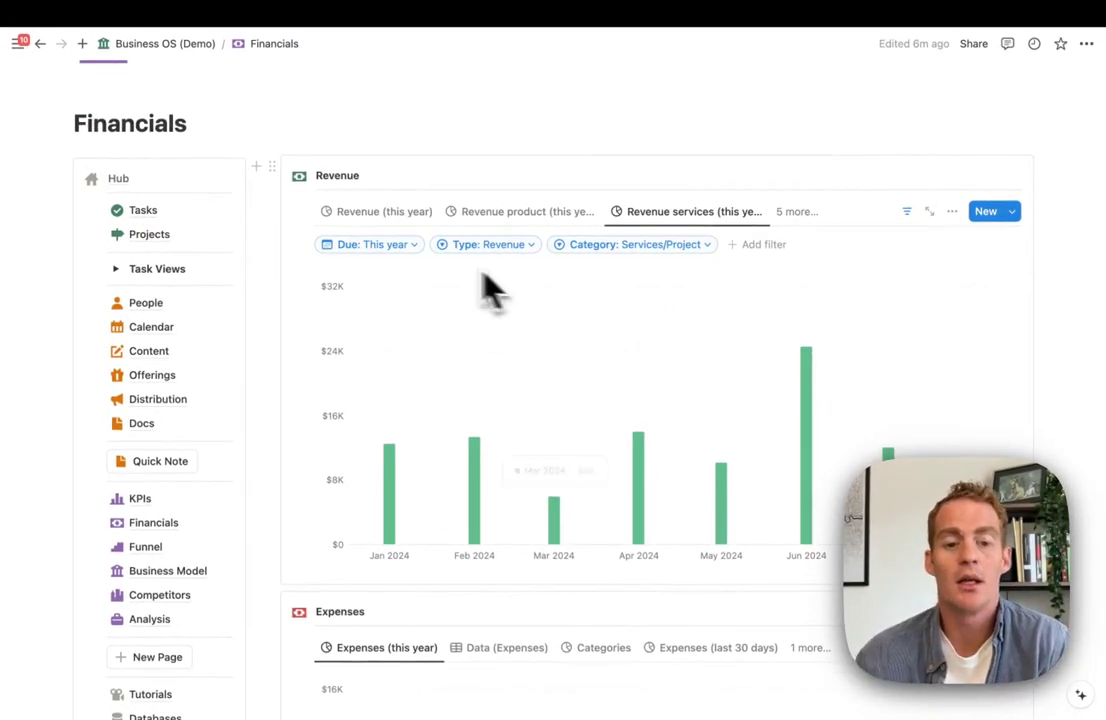
- Check the options available in the services chart's Type filter
{"action": "left_click", "coordinate": [485, 244]}
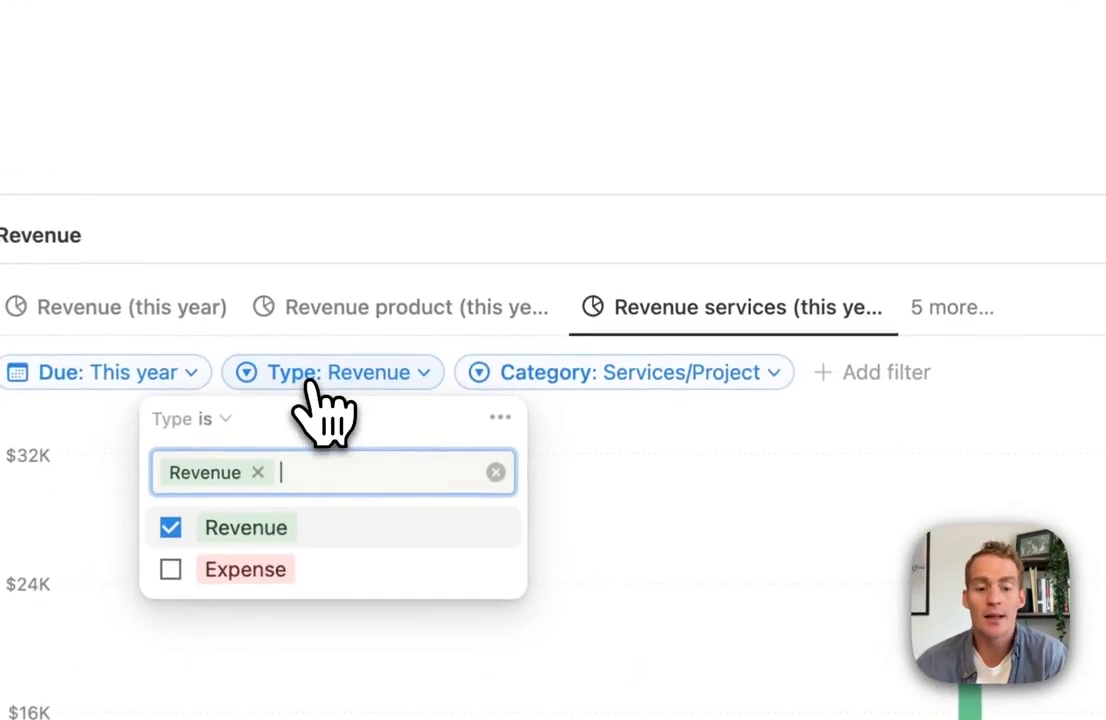
{"action": "left_click", "coordinate": [485, 244]}
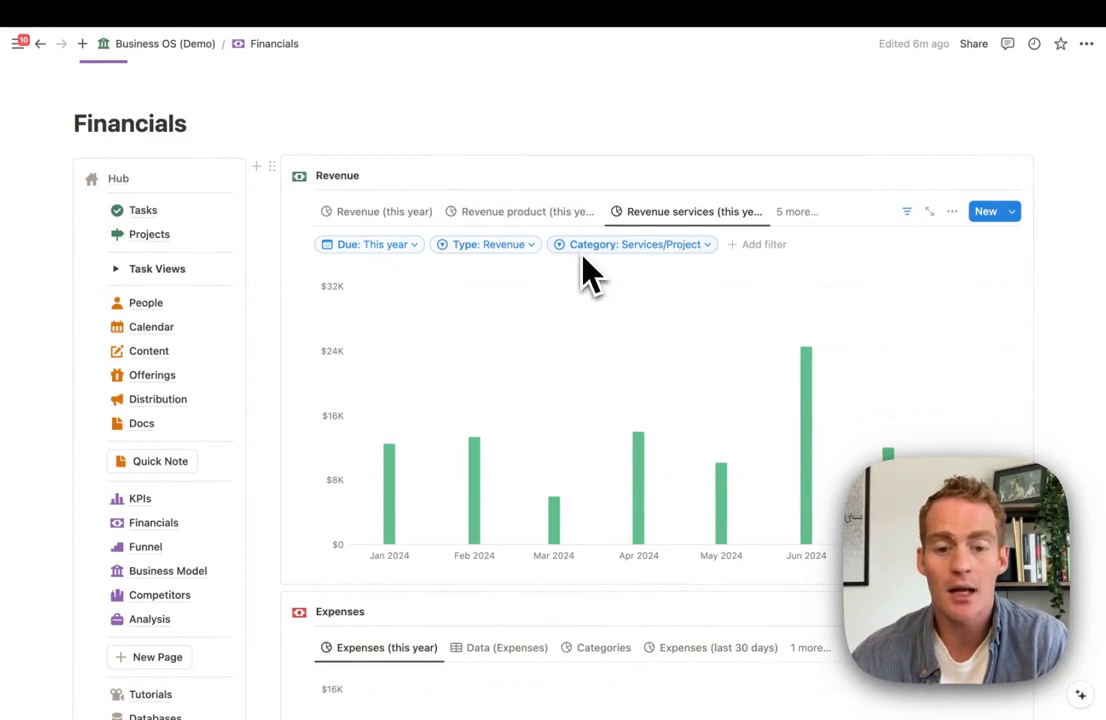
- Add a filter to the services chart that keeps only entries with a Total greater than 1000
{"action": "left_click", "coordinate": [750, 250]}
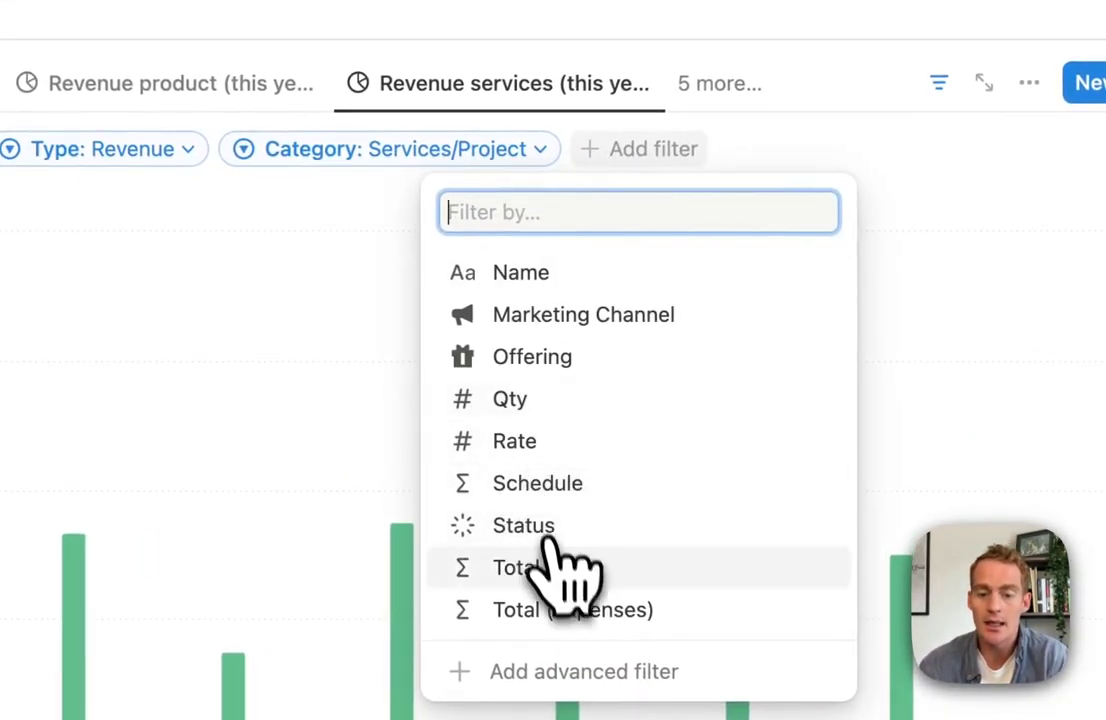
{"action": "left_click", "coordinate": [555, 570]}
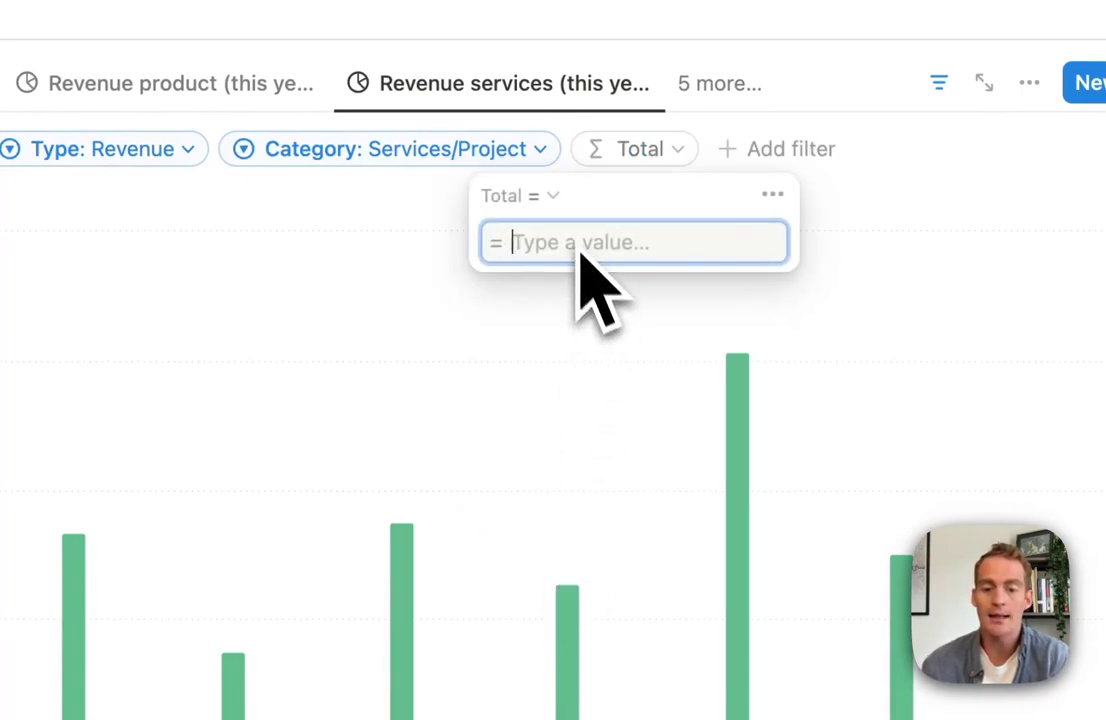
{"action": "left_click", "coordinate": [553, 196]}
{"action": "left_click", "coordinate": [494, 328]}
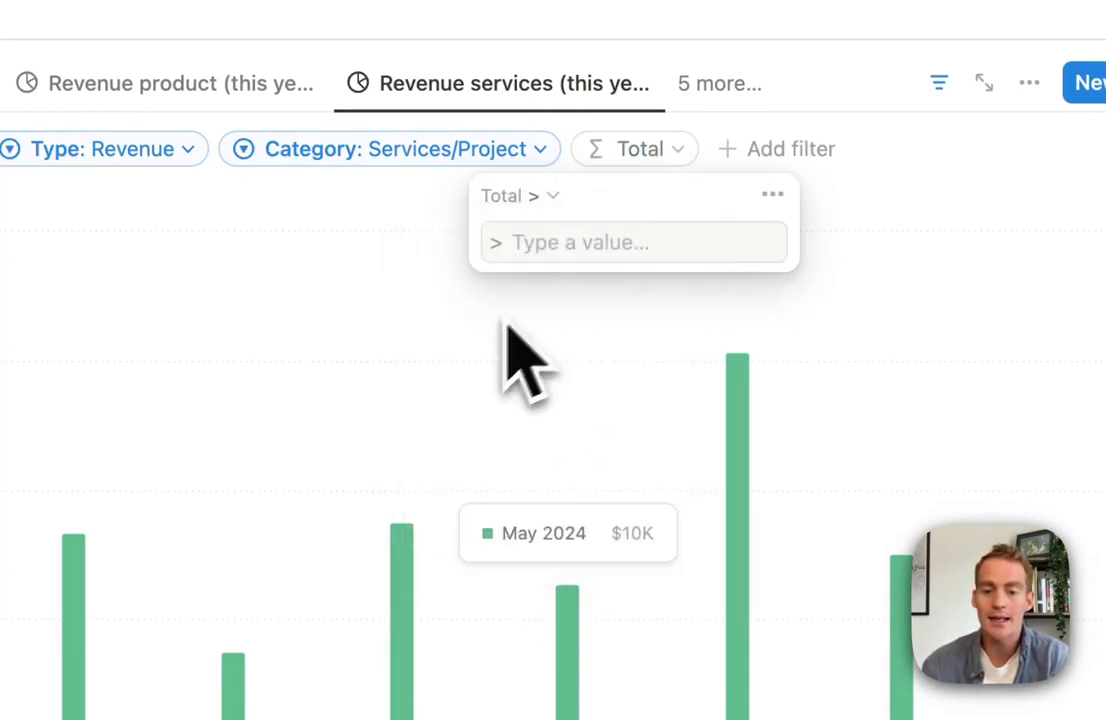
{"action": "left_click", "coordinate": [575, 245]}
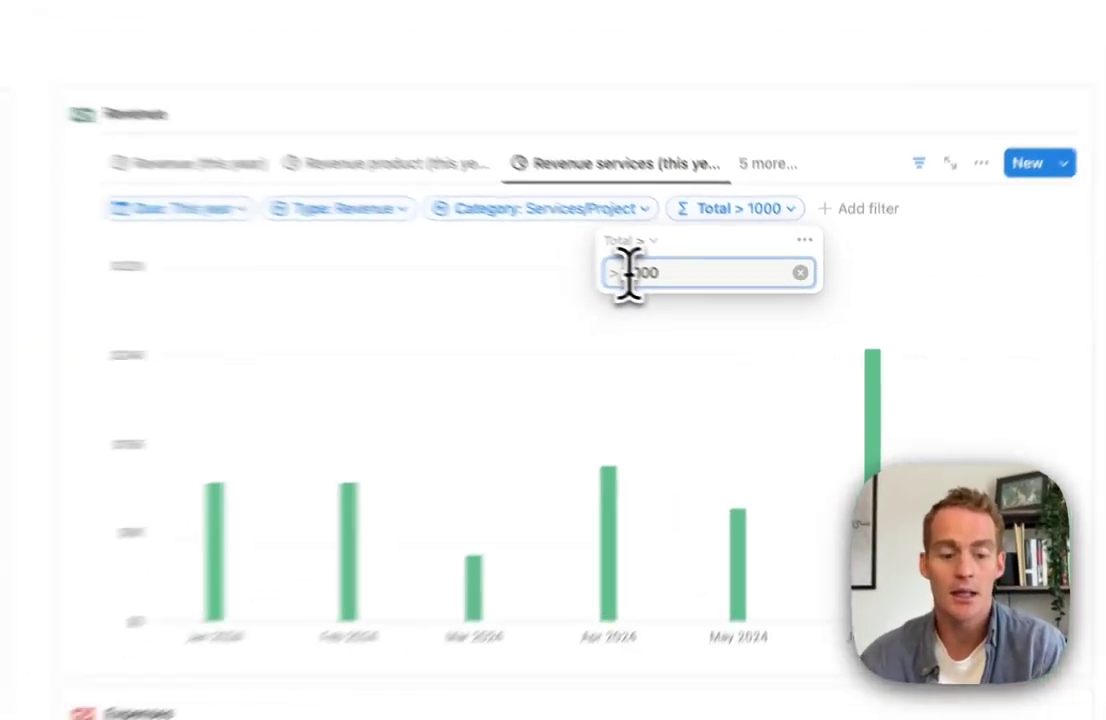
- Try thresholds of 2000 and 5000 in the Total filter, and set it back to 1000
{"action": "key", "text": "BackSpace"}
{"action": "key", "text": "BackSpace"}
{"action": "key", "text": "BackSpace"}
{"action": "key", "text": "BackSpace"}
{"action": "type", "text": "2000"}
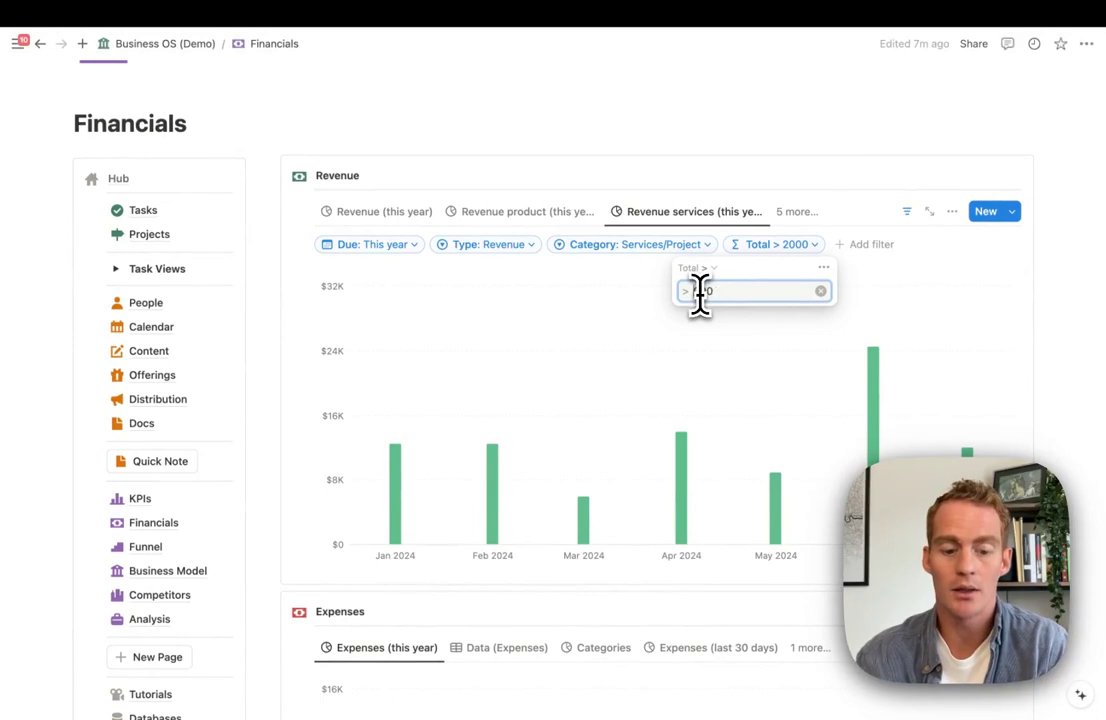
{"action": "key", "text": "BackSpace"}
{"action": "key", "text": "BackSpace"}
{"action": "key", "text": "BackSpace"}
{"action": "key", "text": "BackSpace"}
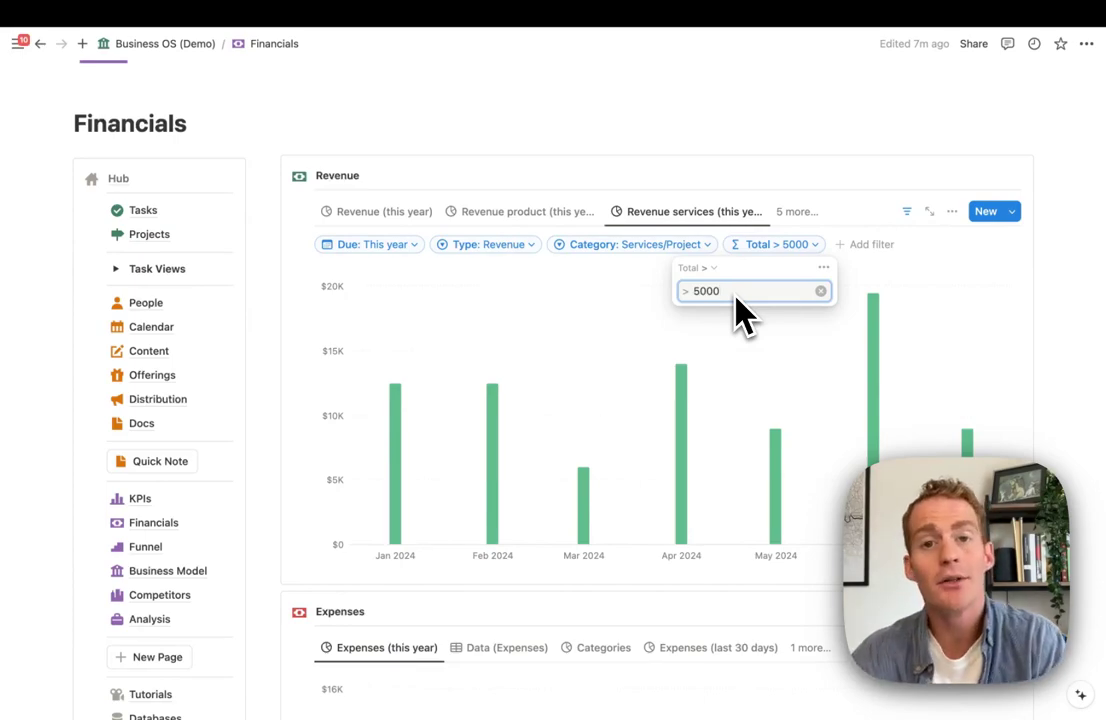
{"action": "left_click", "coordinate": [865, 244]}
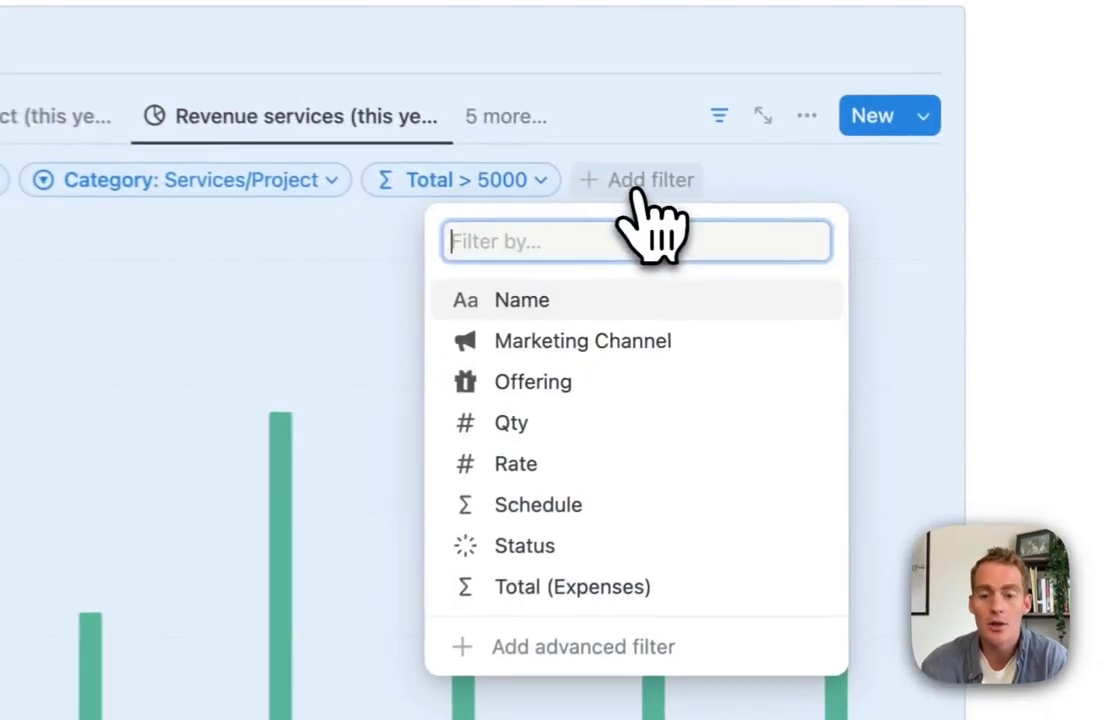
{"action": "left_click", "coordinate": [776, 244]}
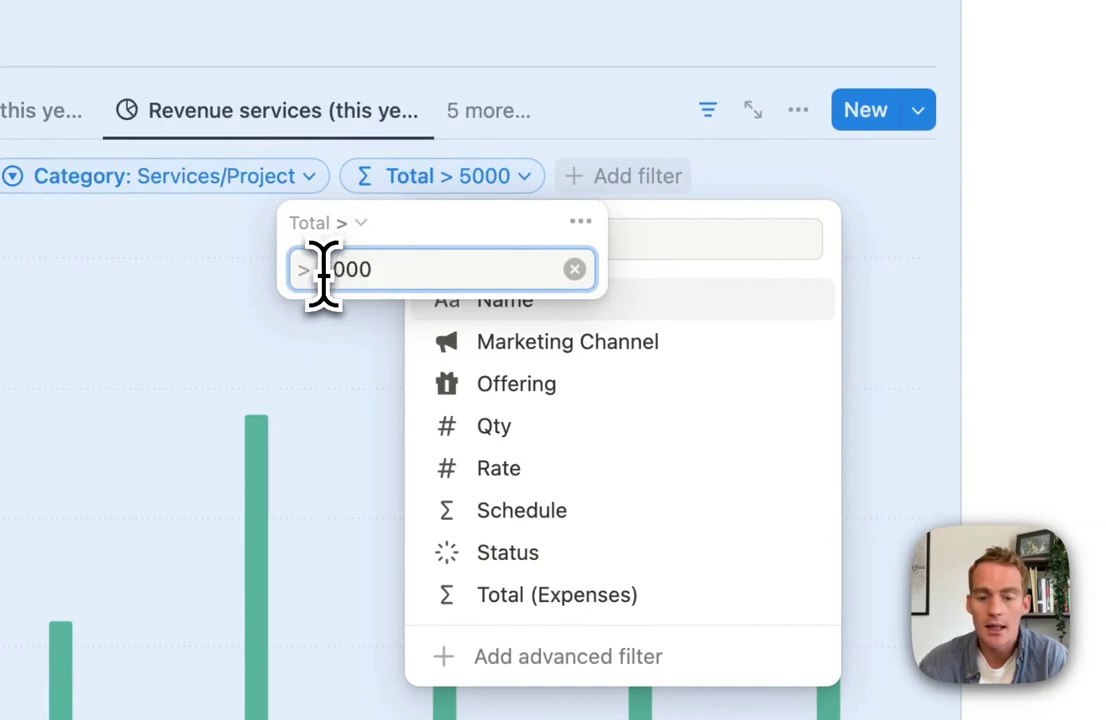
{"action": "left_click", "coordinate": [785, 190]}
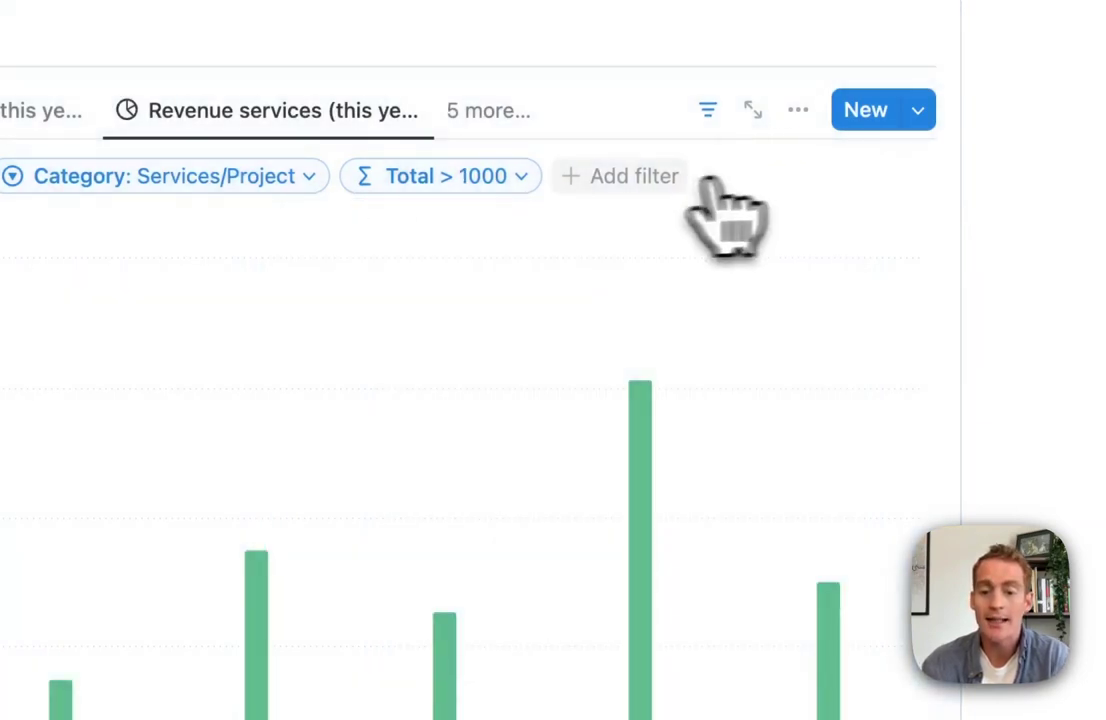
- Add a Status filter to the services chart that includes the Complete and To-do groups
{"action": "left_click", "coordinate": [615, 180]}
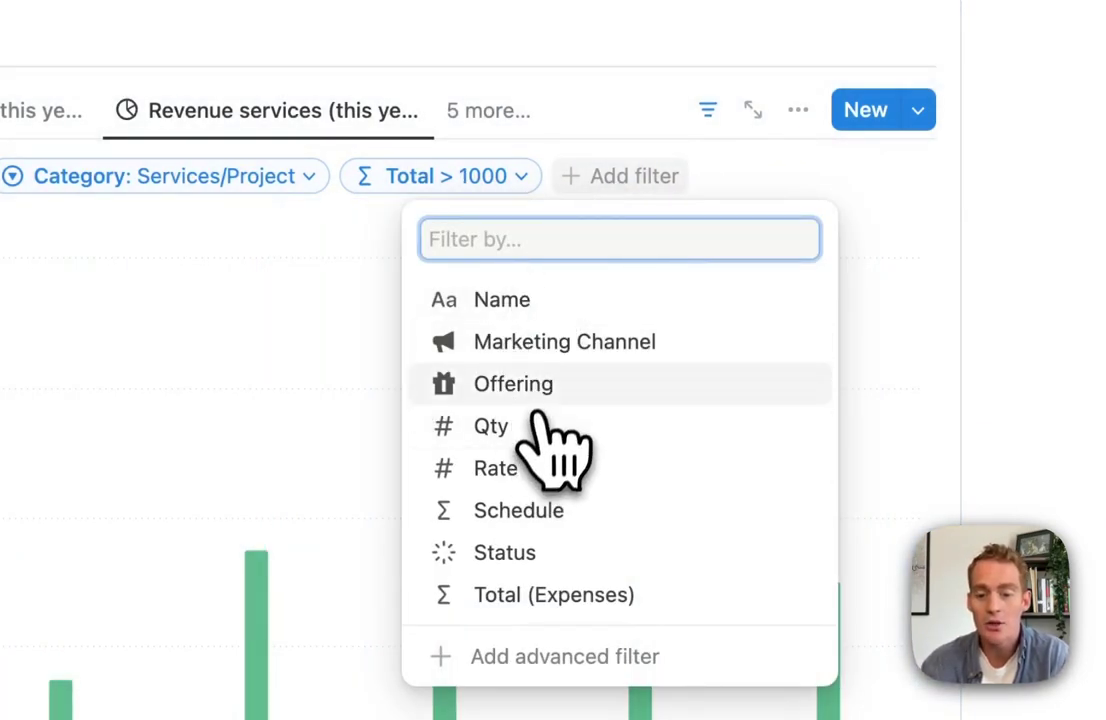
{"action": "left_click", "coordinate": [523, 556]}
{"action": "left_click", "coordinate": [523, 556]}
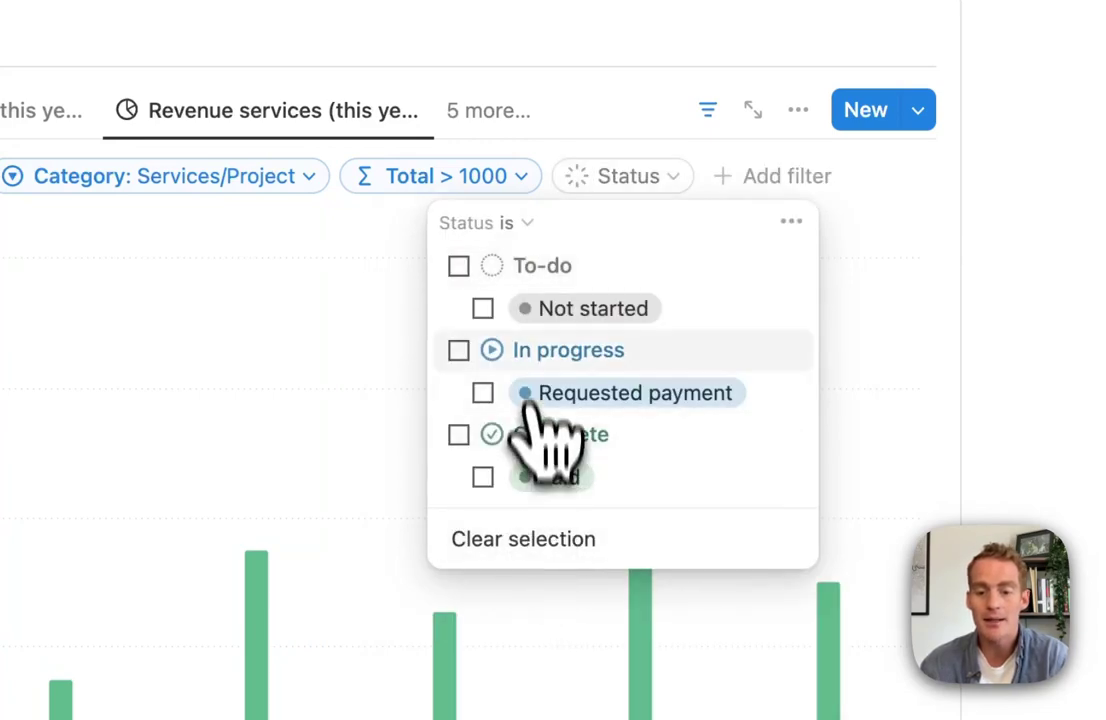
{"action": "left_click", "coordinate": [458, 352]}
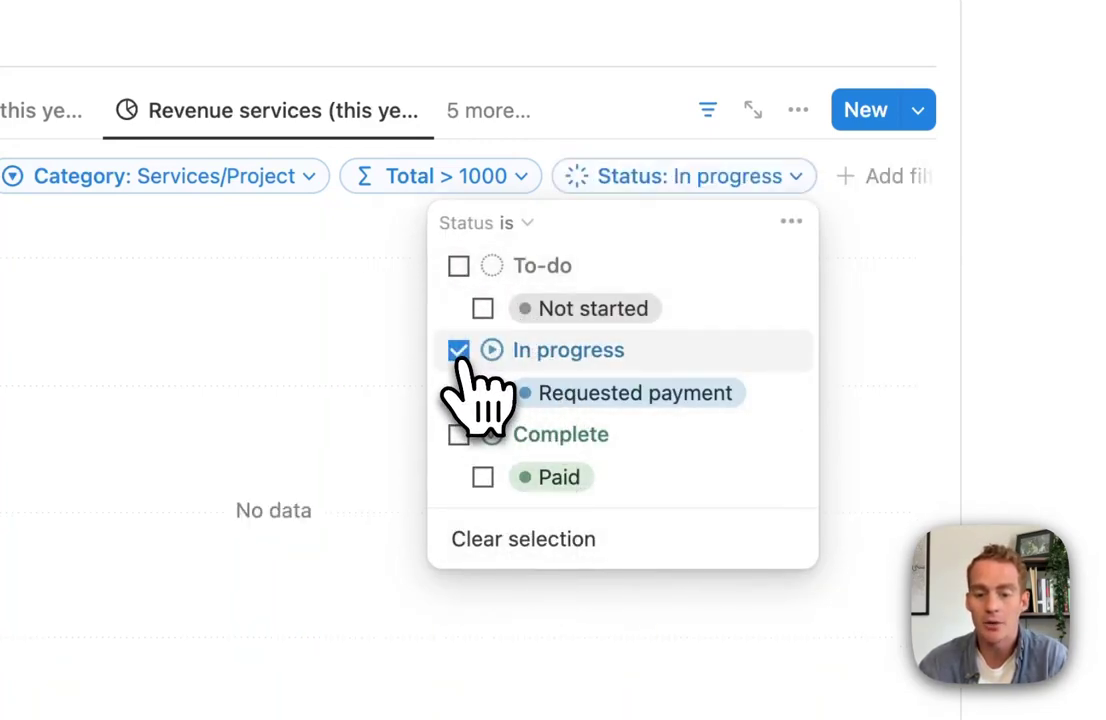
{"action": "left_click", "coordinate": [458, 352]}
{"action": "left_click", "coordinate": [459, 435]}
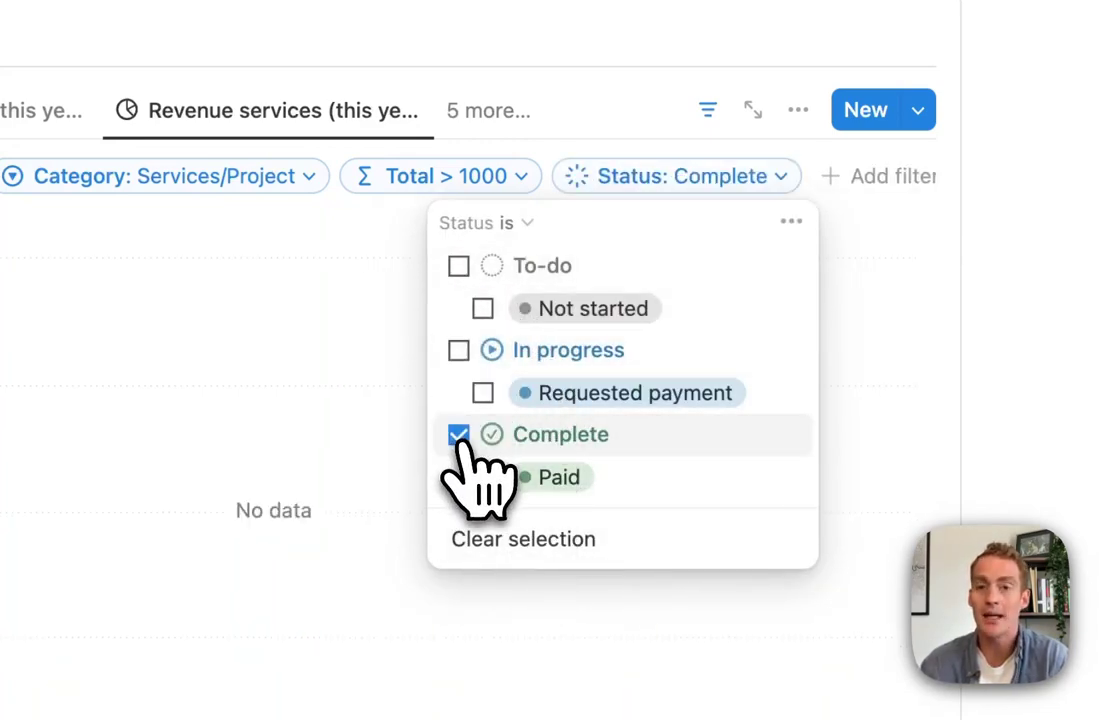
{"action": "left_click", "coordinate": [458, 266]}
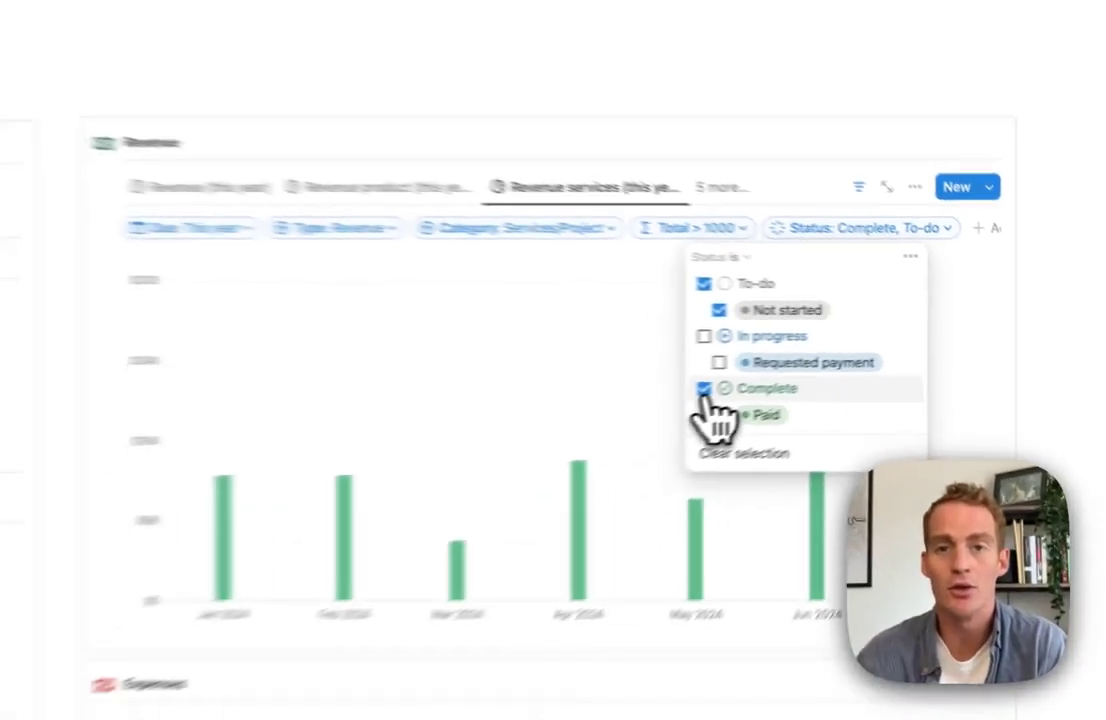
{"action": "left_click", "coordinate": [1053, 315]}
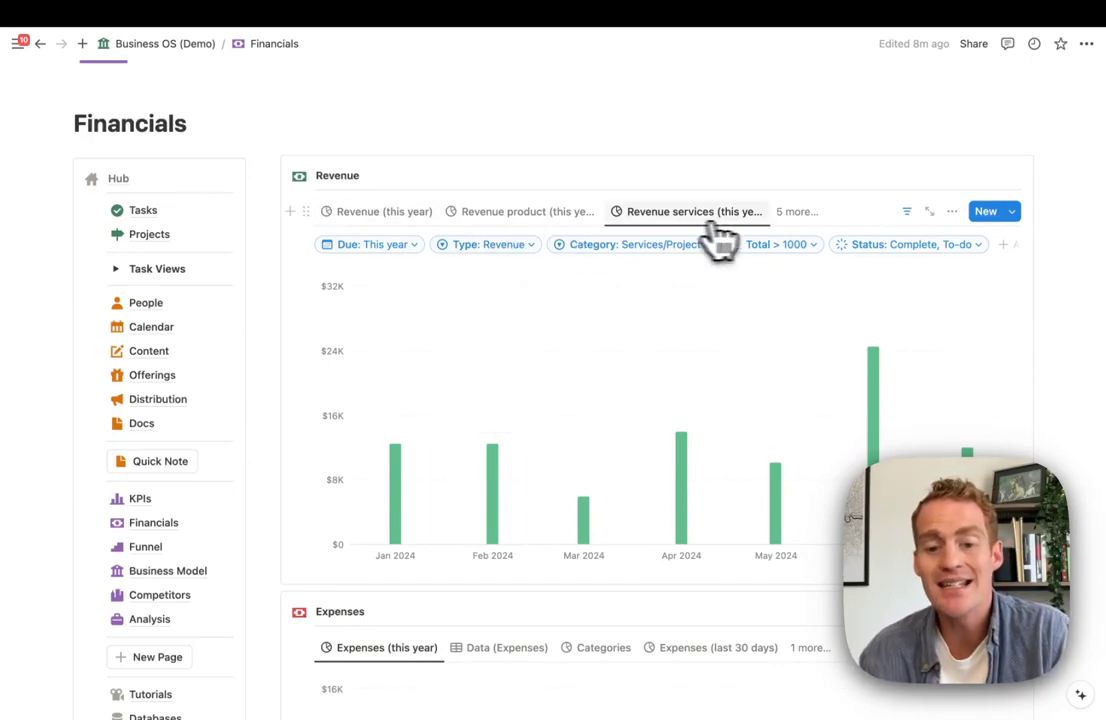
- Switch the Revenue database to the Data (Revenue) table view and show its sort and filter settings
{"action": "left_click", "coordinate": [797, 211]}
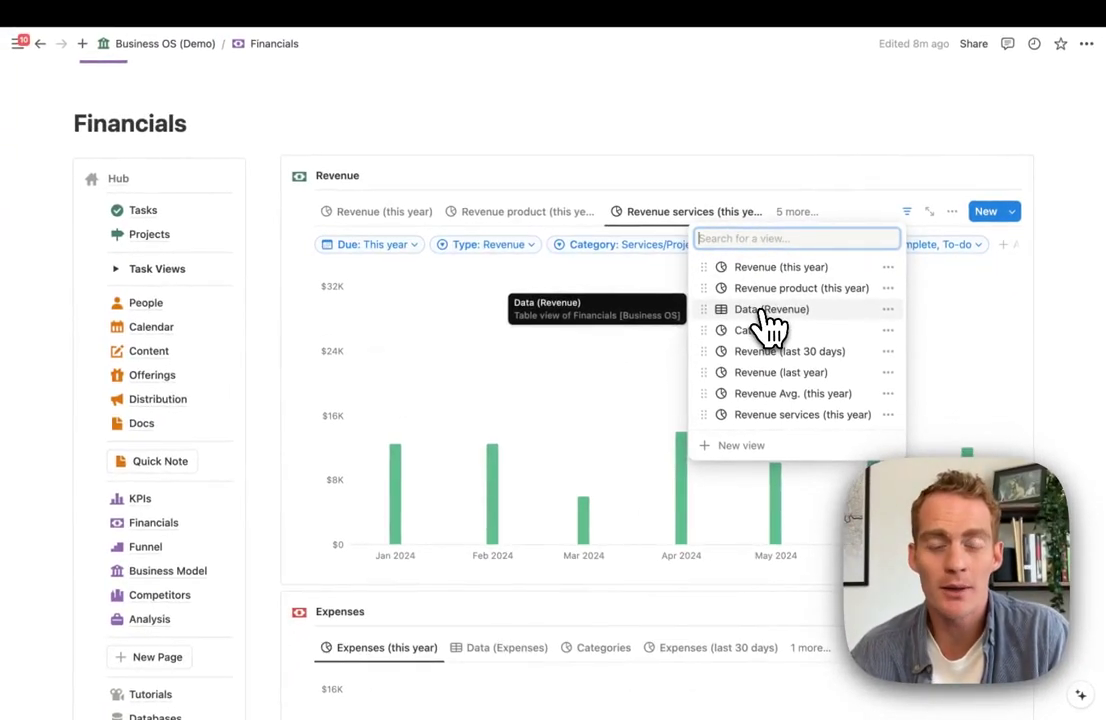
{"action": "left_click", "coordinate": [765, 310]}
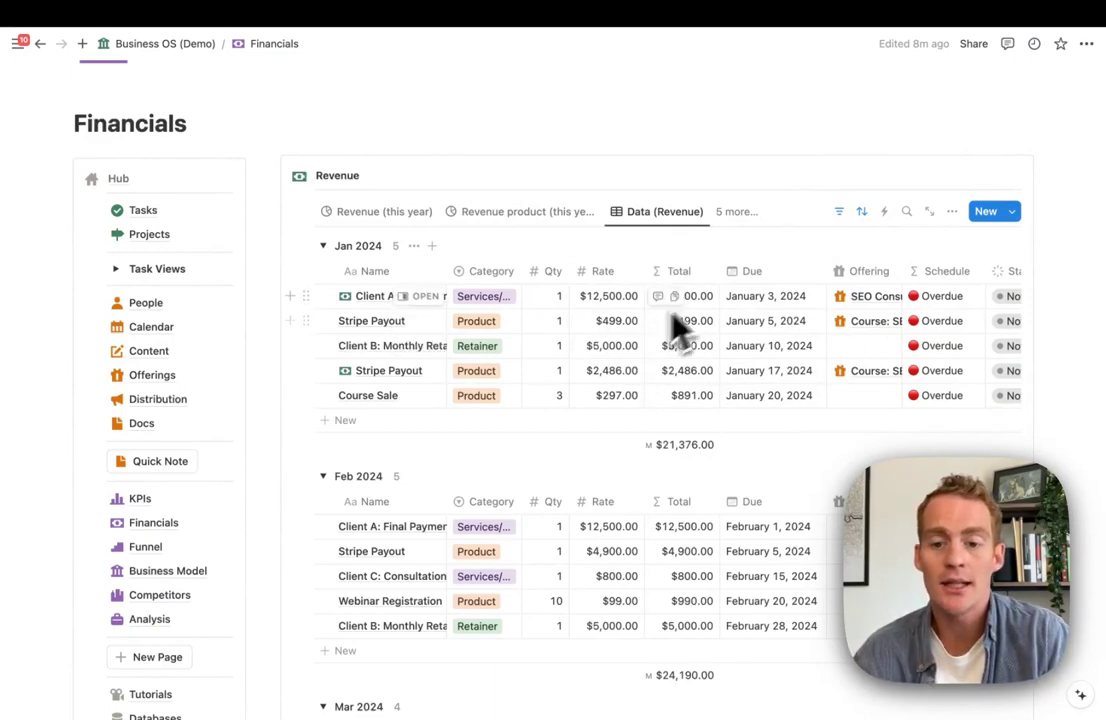
{"action": "left_click", "coordinate": [840, 212]}
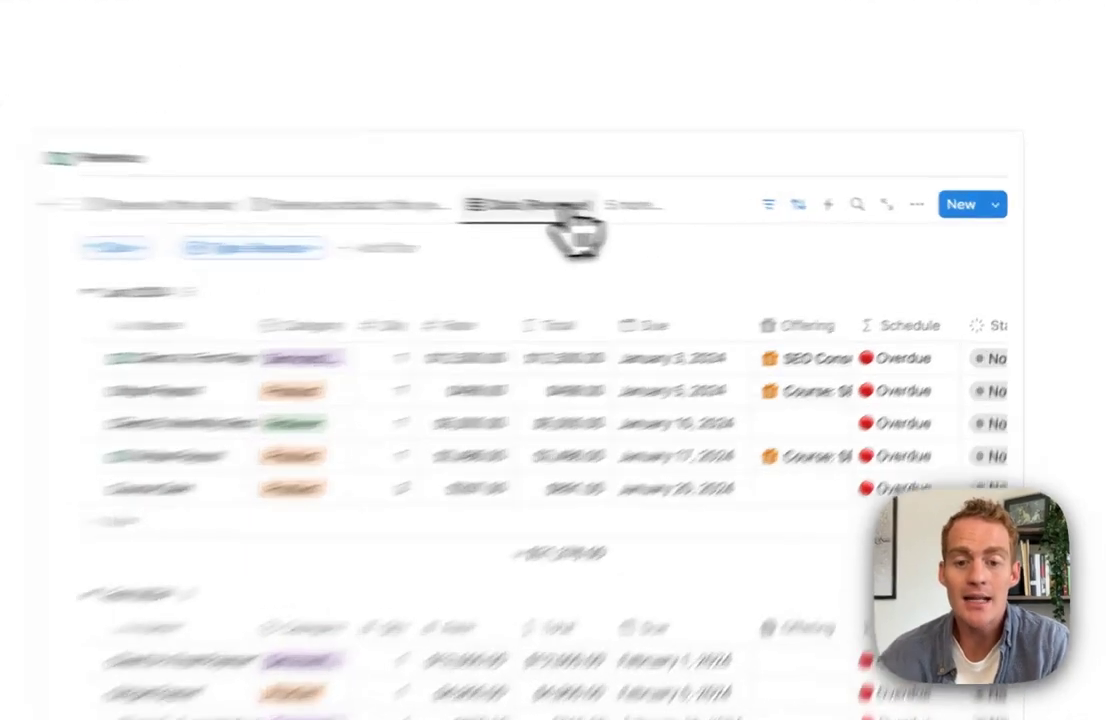
{"action": "left_click", "coordinate": [665, 211]}
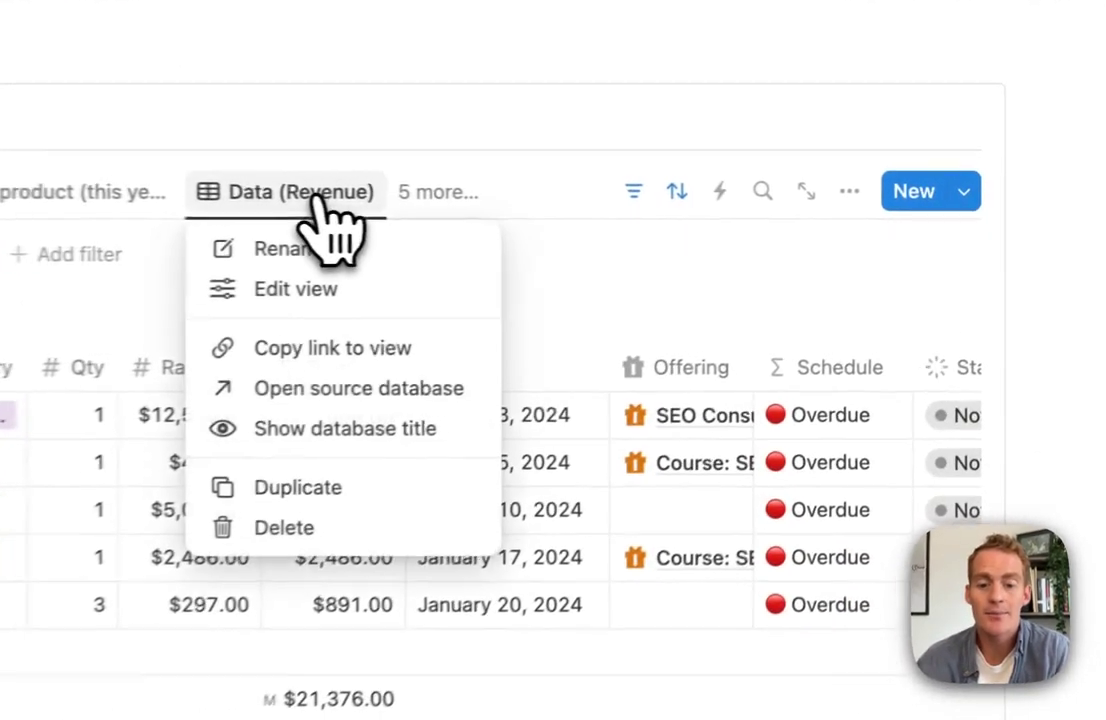
{"action": "left_click", "coordinate": [292, 298]}
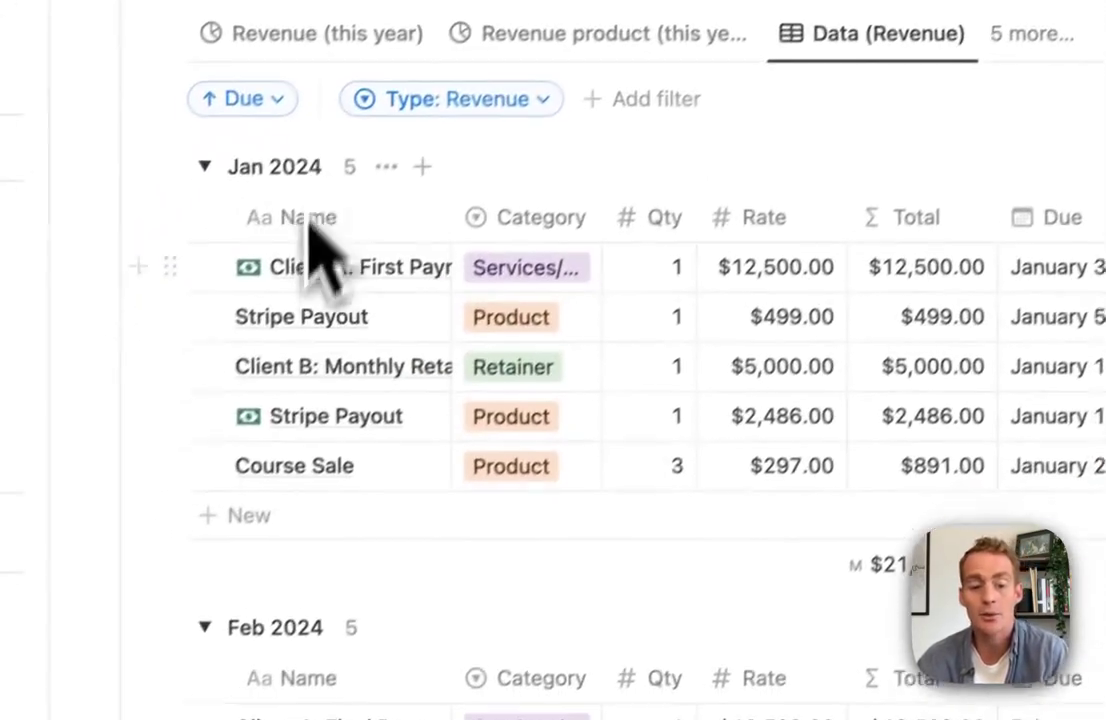
- Add an entry named "New March Revenue" to the Mar 2024 group of the revenue table
{"action": "scroll", "coordinate": [815, 368], "scroll_direction": "down", "scroll_amount": 7}
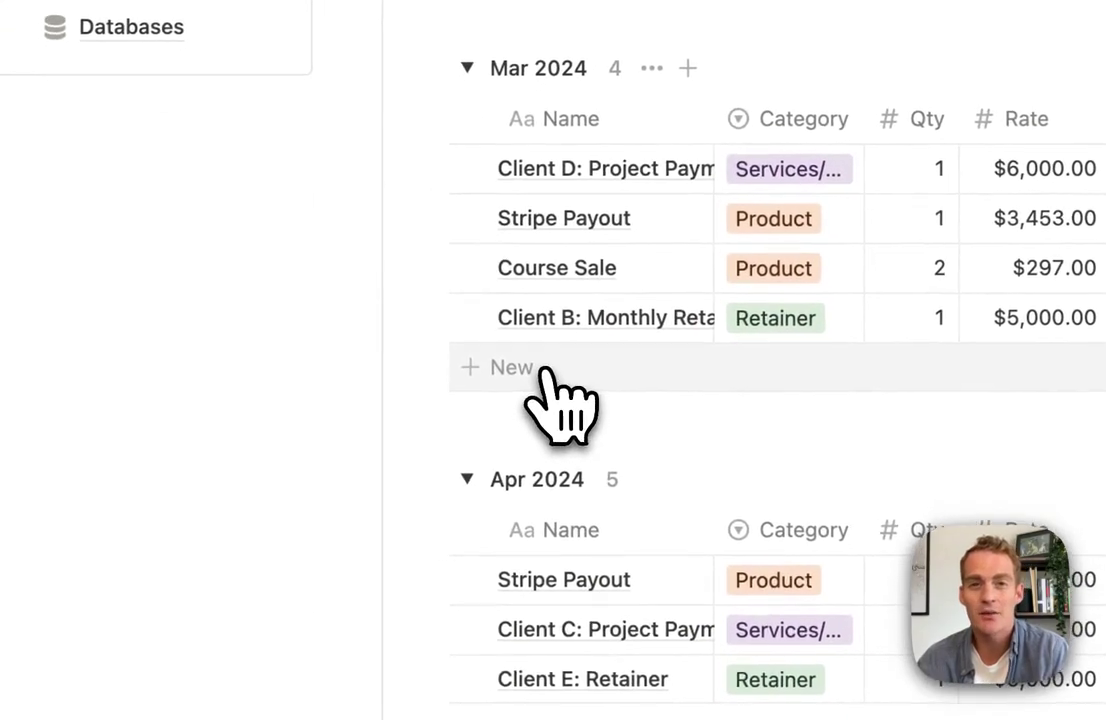
{"action": "left_click", "coordinate": [515, 396]}
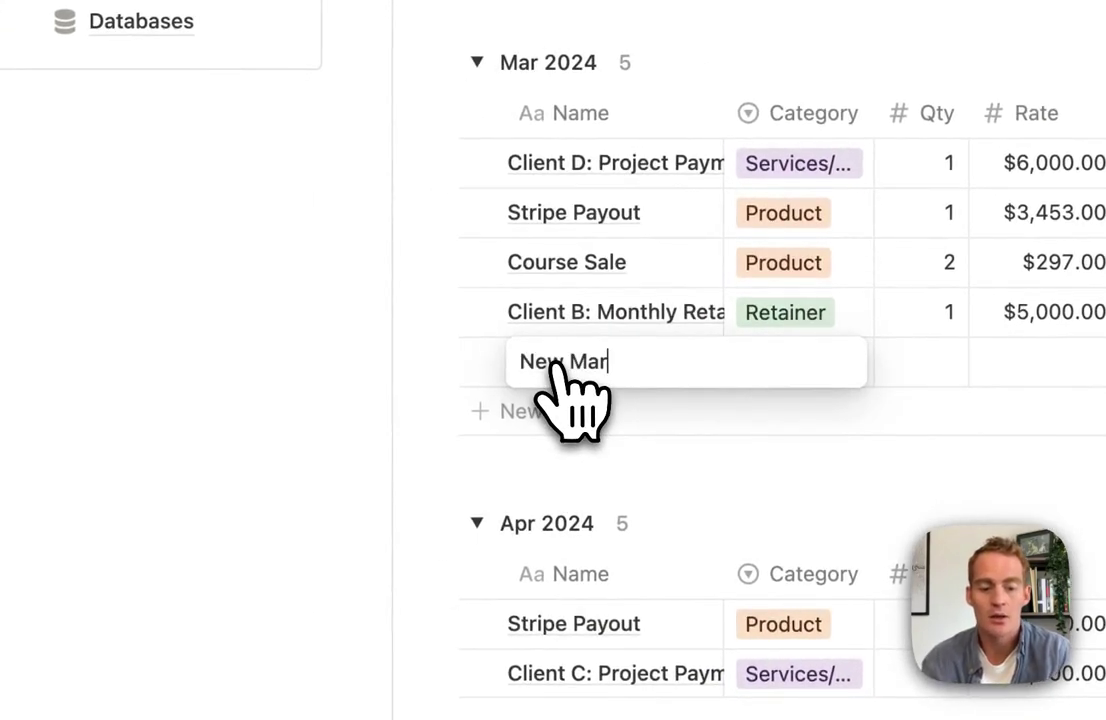
{"action": "type", "text": "New March Revenue"}
{"action": "key", "text": "Tab"}
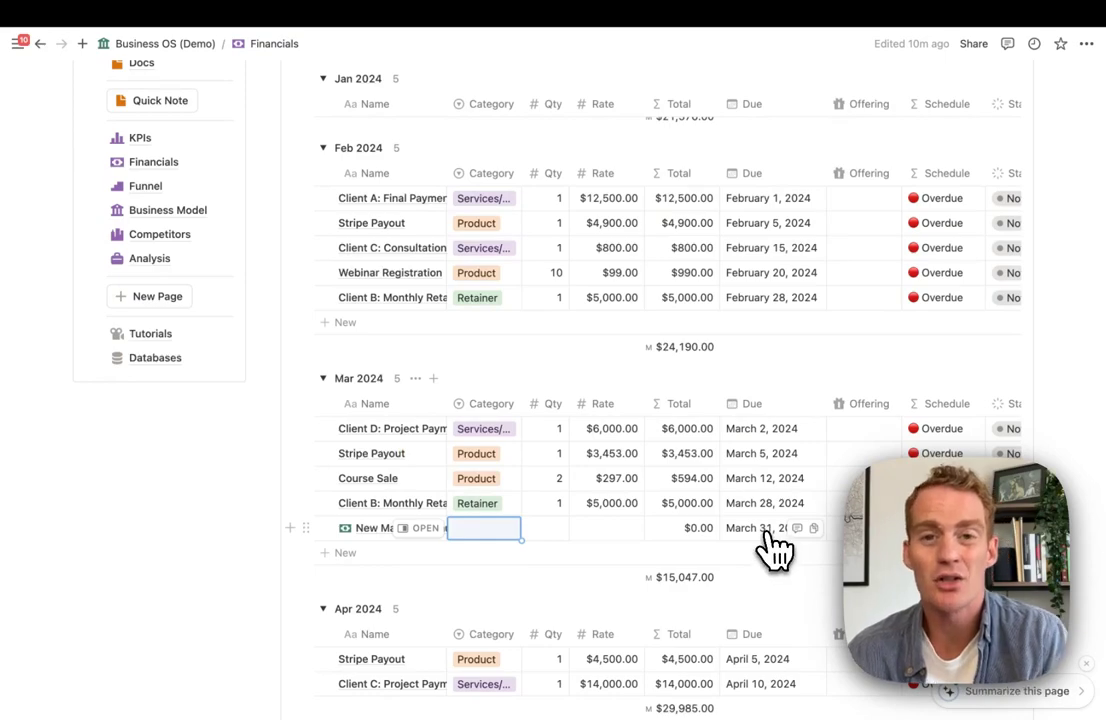
- Open the Business OS (Demo) hub page and bring its Progress chart and shortcuts into view
{"action": "scroll", "coordinate": [775, 548], "scroll_direction": "up", "scroll_amount": 5}
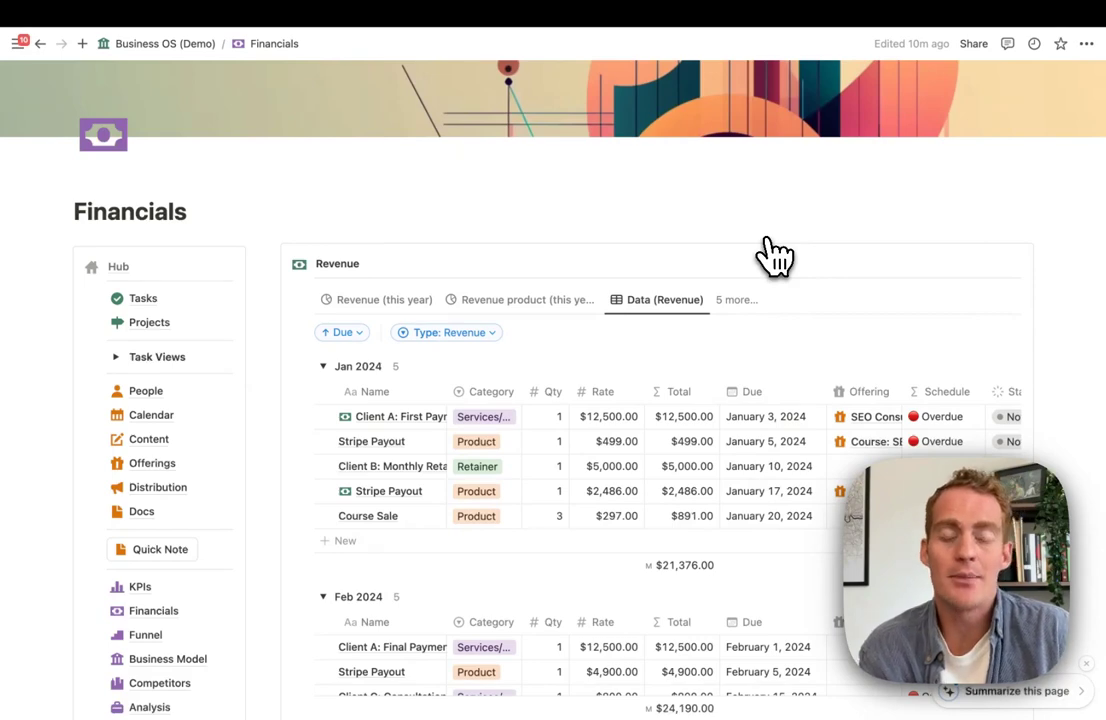
{"action": "left_click", "coordinate": [116, 266]}
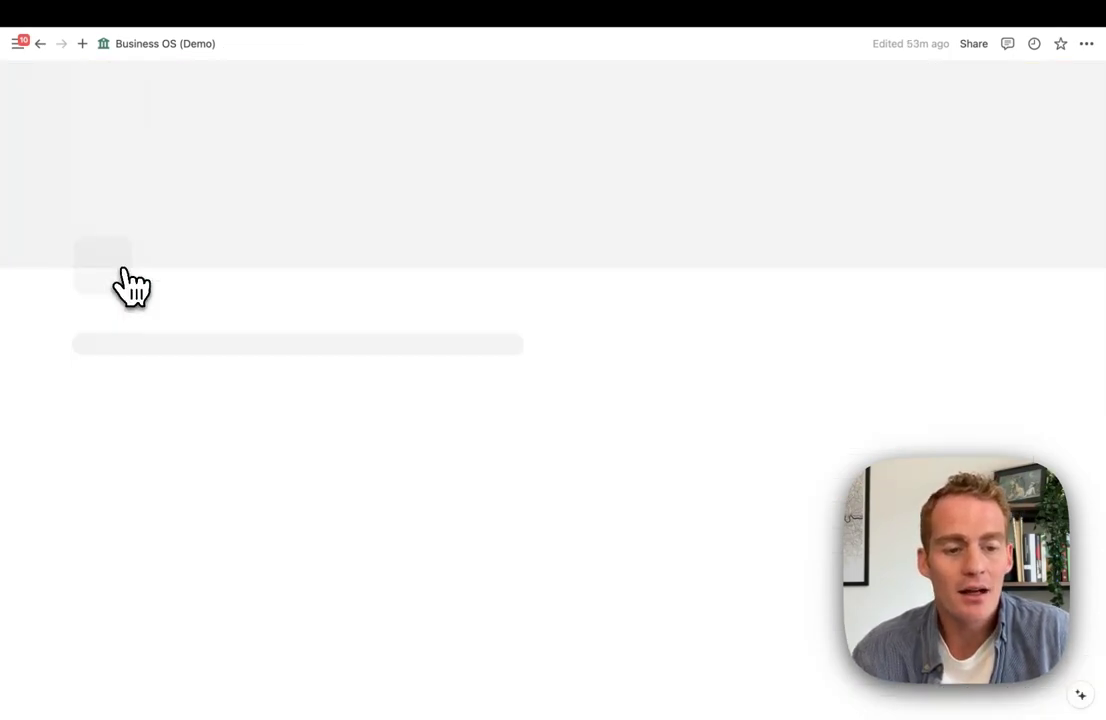
{"action": "scroll", "coordinate": [860, 315], "scroll_direction": "down", "scroll_amount": 3}
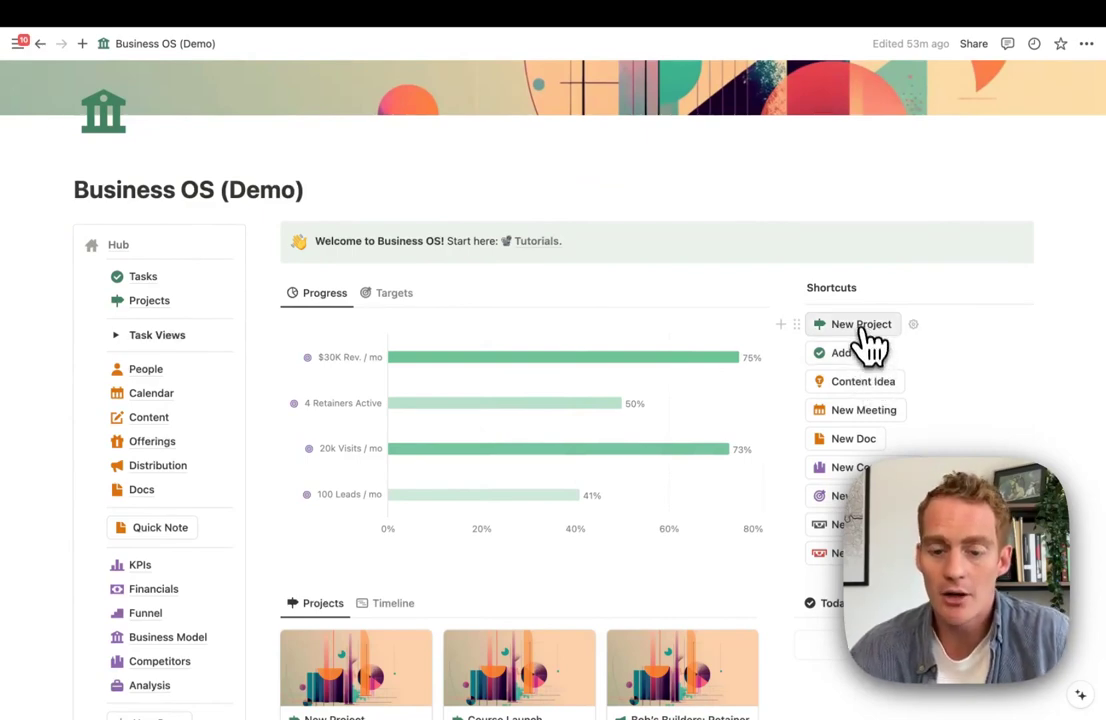
- Create a new revenue entry from the hub's New Revenue shortcut, look over its preset properties and close it
{"action": "scroll", "coordinate": [869, 337], "scroll_direction": "down", "scroll_amount": 1}
{"action": "left_click", "coordinate": [843, 450]}
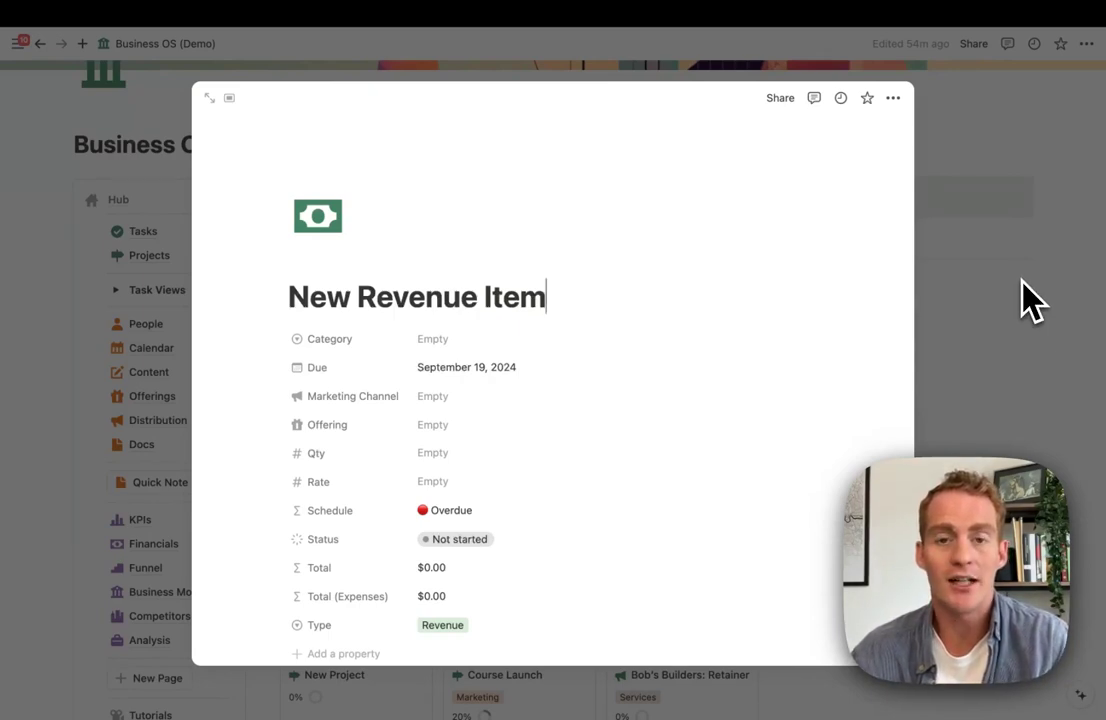
{"action": "scroll", "coordinate": [494, 469], "scroll_direction": "down", "scroll_amount": 4}
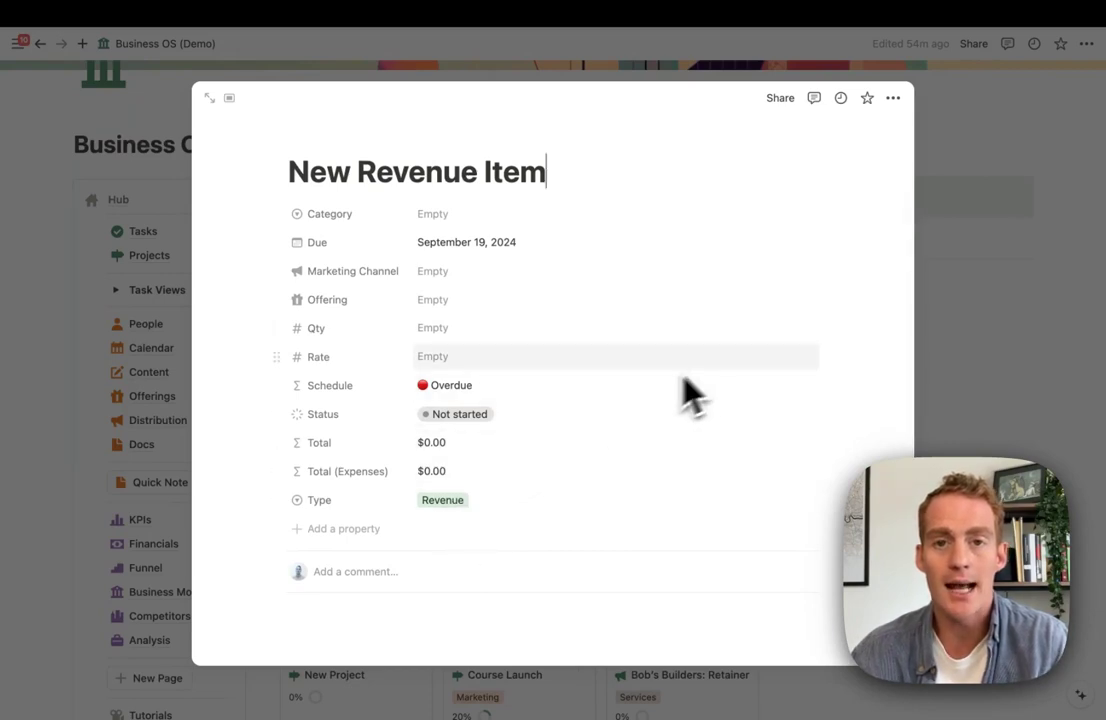
{"action": "scroll", "coordinate": [706, 378], "scroll_direction": "up", "scroll_amount": 3}
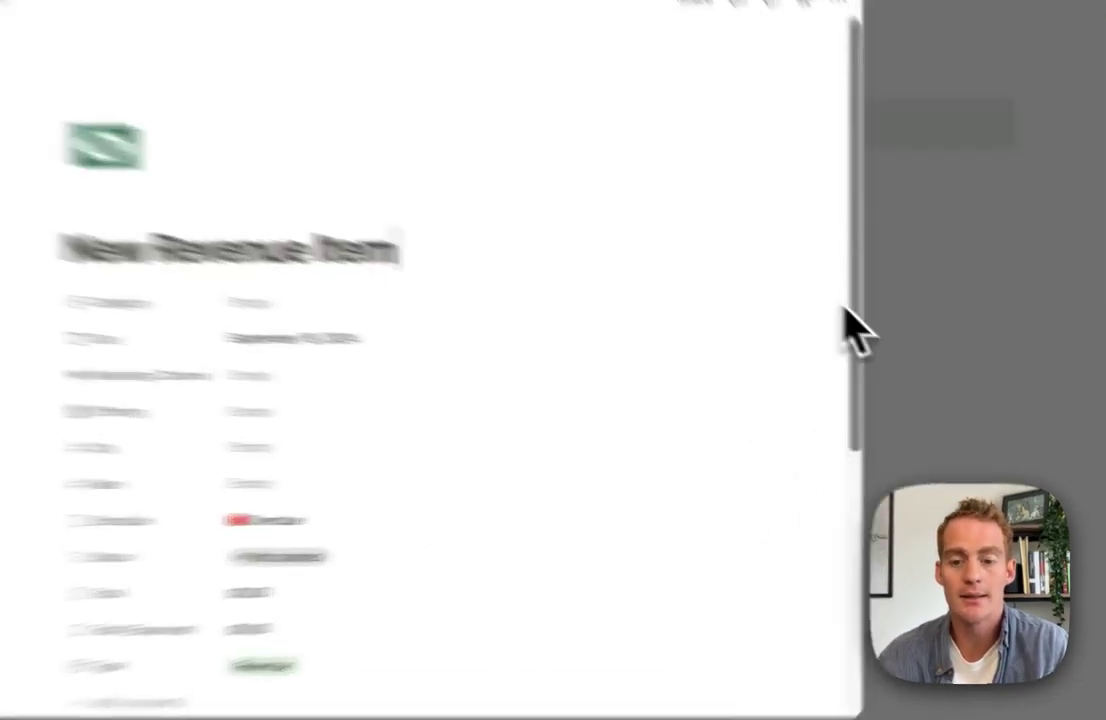
{"action": "key", "text": "Escape"}
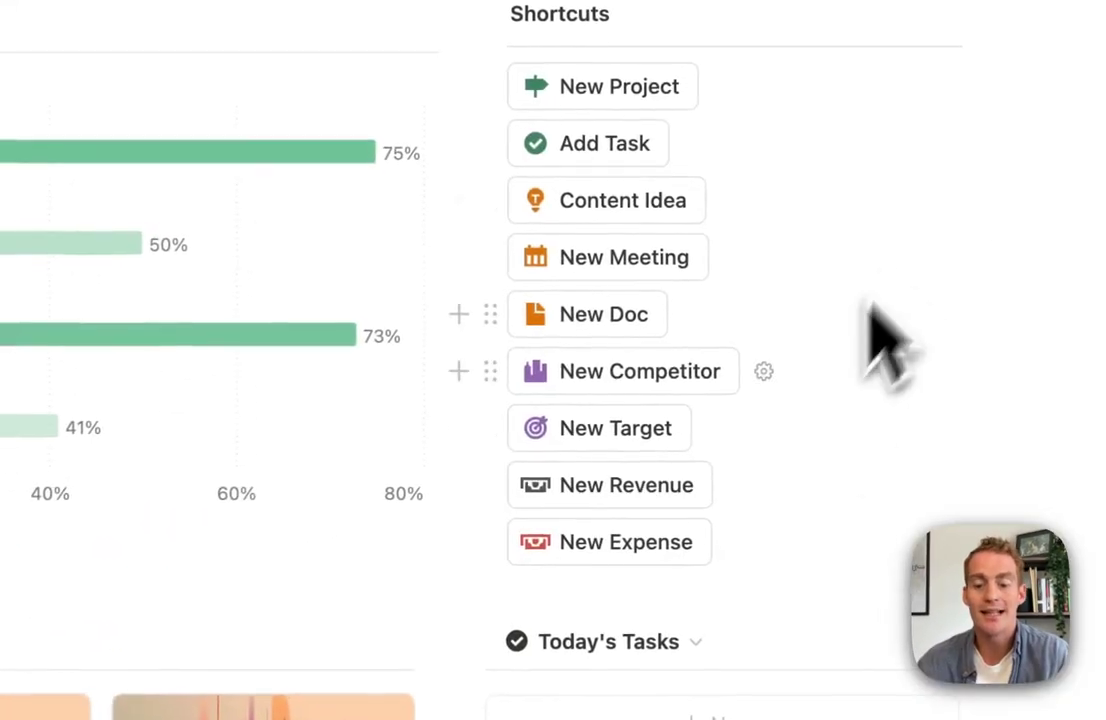
- Examine the New Revenue button's automation, including its preset property values and the page it opens, and leave its settings
{"action": "left_click", "coordinate": [736, 485]}
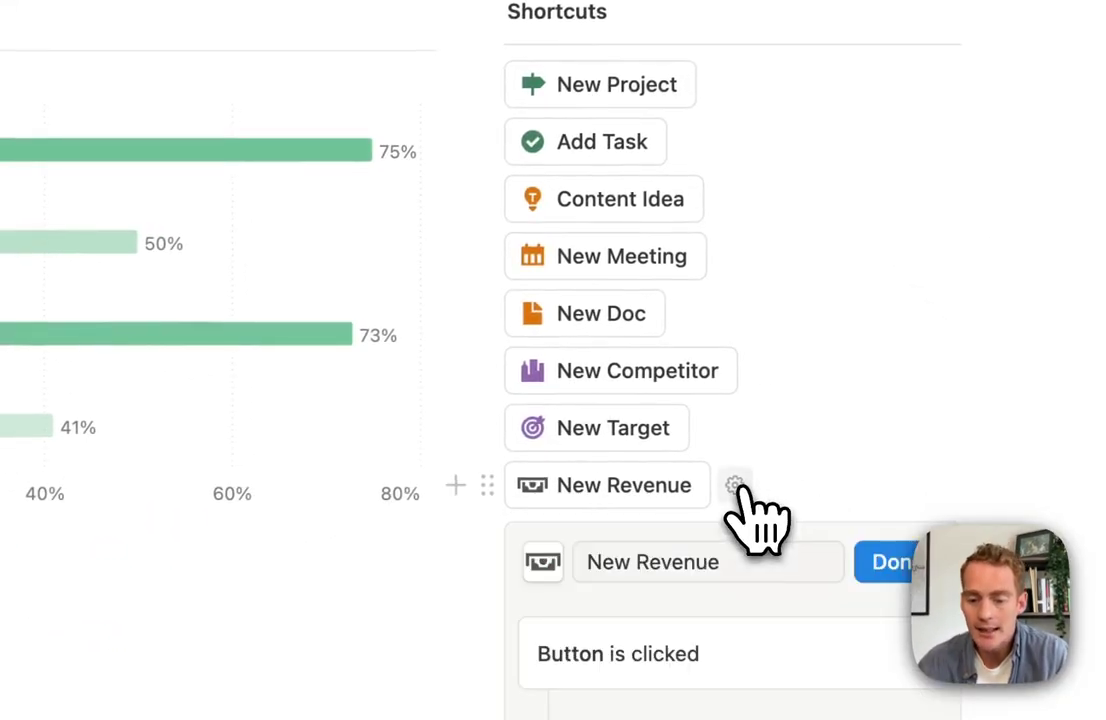
{"action": "scroll", "coordinate": [800, 380], "scroll_direction": "down", "scroll_amount": 8}
{"action": "scroll", "coordinate": [815, 340], "scroll_direction": "down", "scroll_amount": 5}
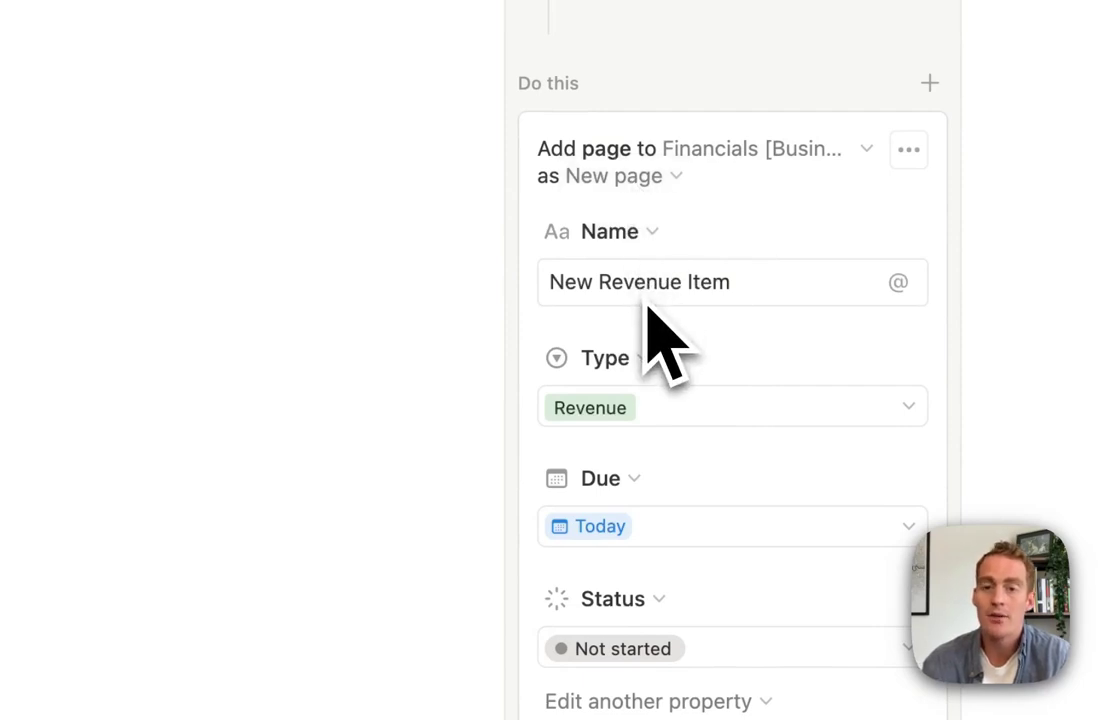
{"action": "scroll", "coordinate": [650, 310], "scroll_direction": "down", "scroll_amount": 3}
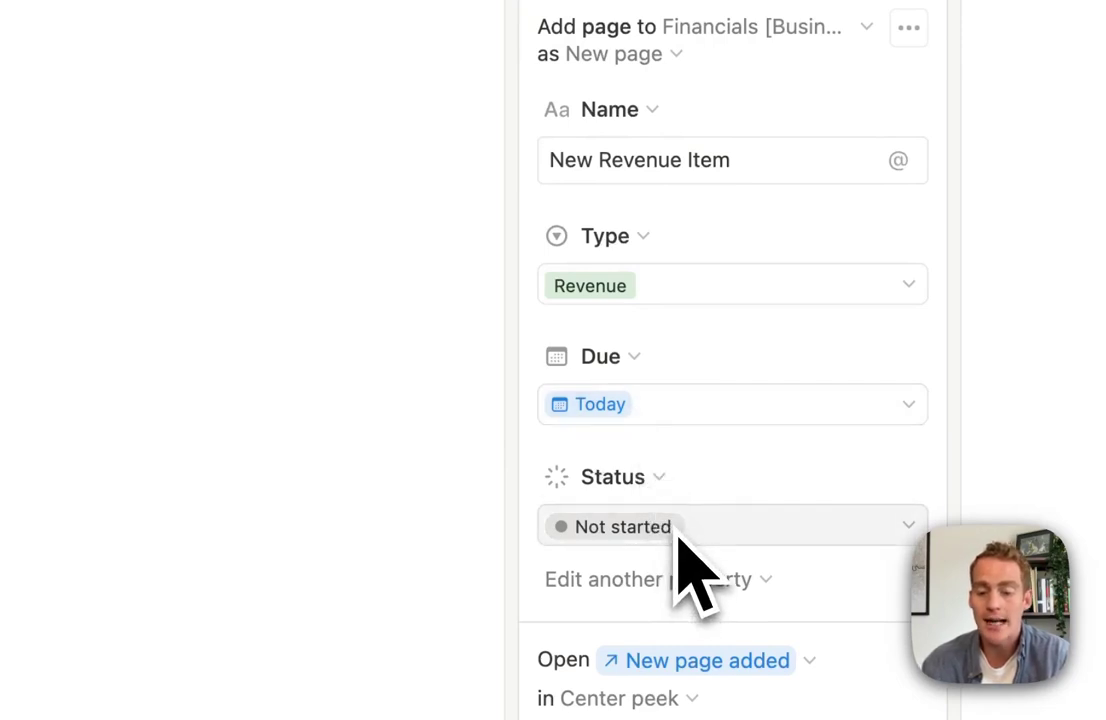
{"action": "scroll", "coordinate": [680, 540], "scroll_direction": "down", "scroll_amount": 2}
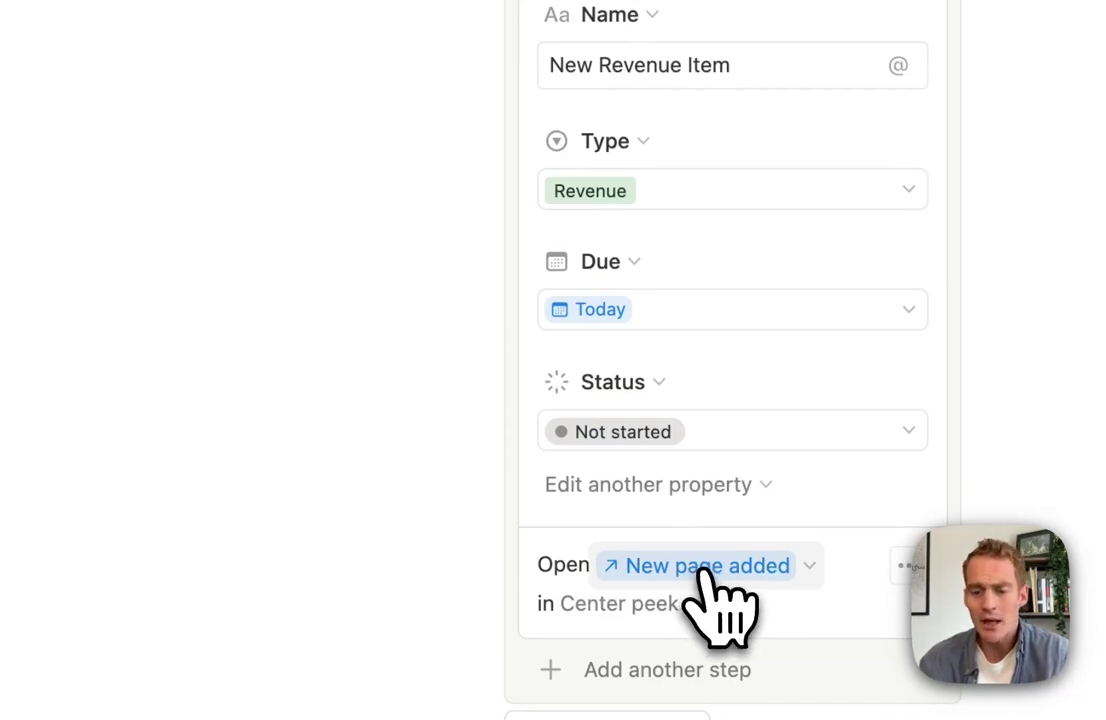
{"action": "scroll", "coordinate": [748, 550], "scroll_direction": "down", "scroll_amount": 1}
{"action": "left_click", "coordinate": [748, 508]}
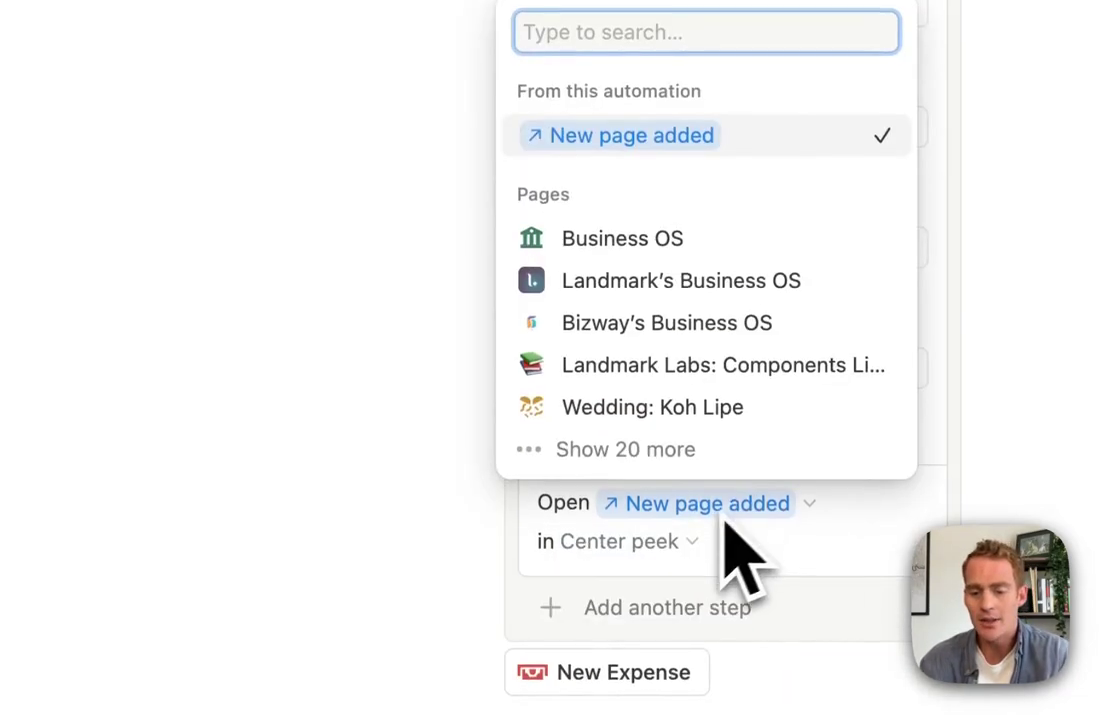
{"action": "left_click", "coordinate": [818, 588]}
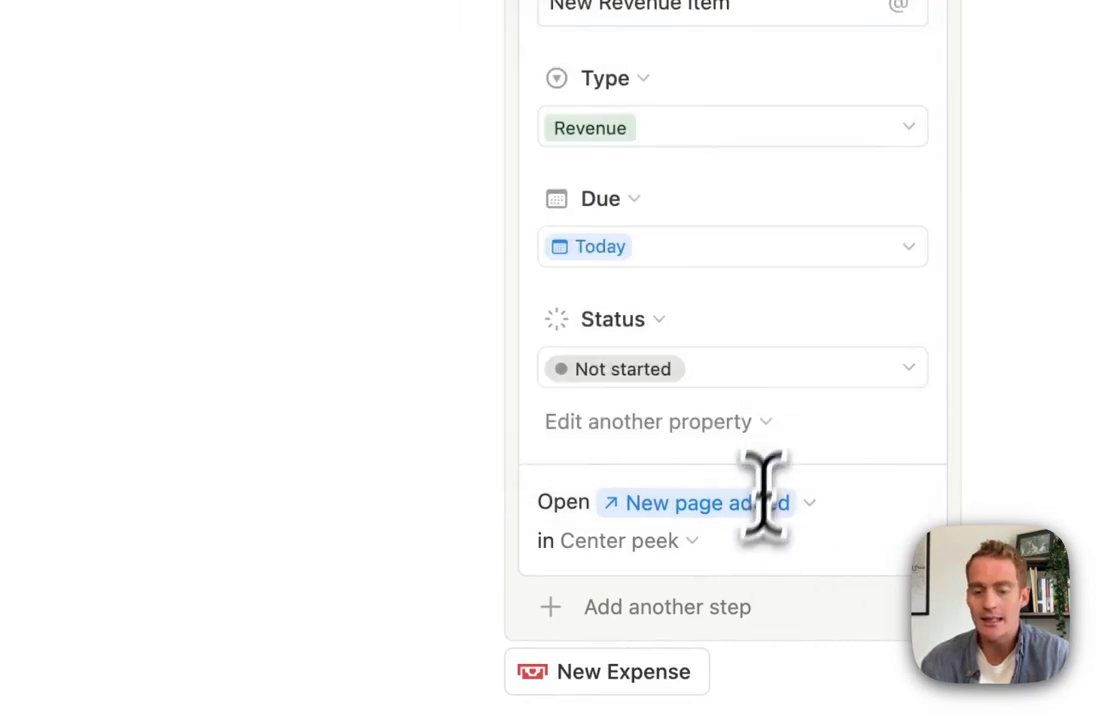
{"action": "scroll", "coordinate": [775, 450], "scroll_direction": "up", "scroll_amount": 10}
{"action": "key", "text": "Escape"}
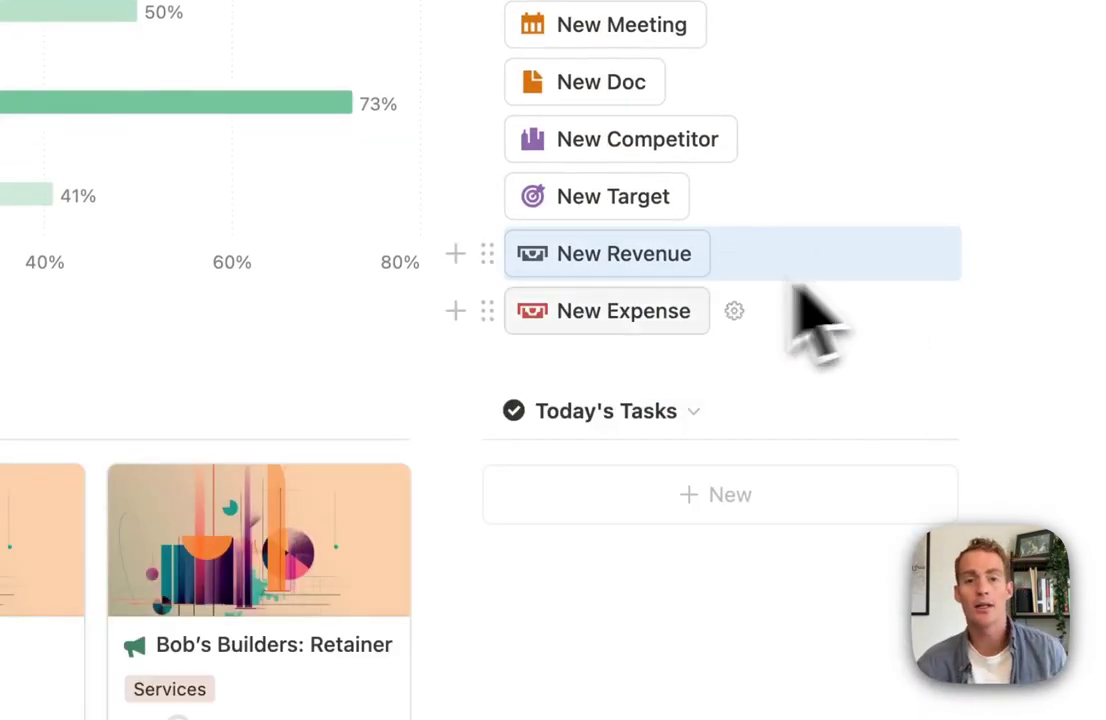
{"action": "left_click", "coordinate": [1020, 153]}
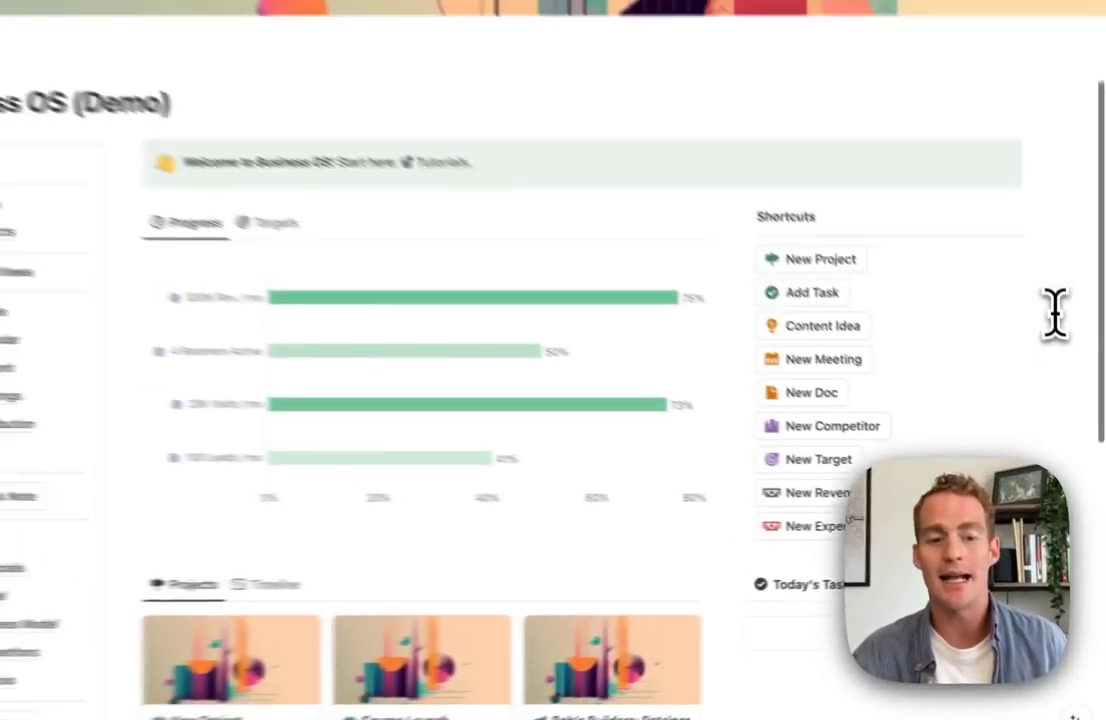
{"action": "scroll", "coordinate": [1062, 345], "scroll_direction": "up", "scroll_amount": 1}
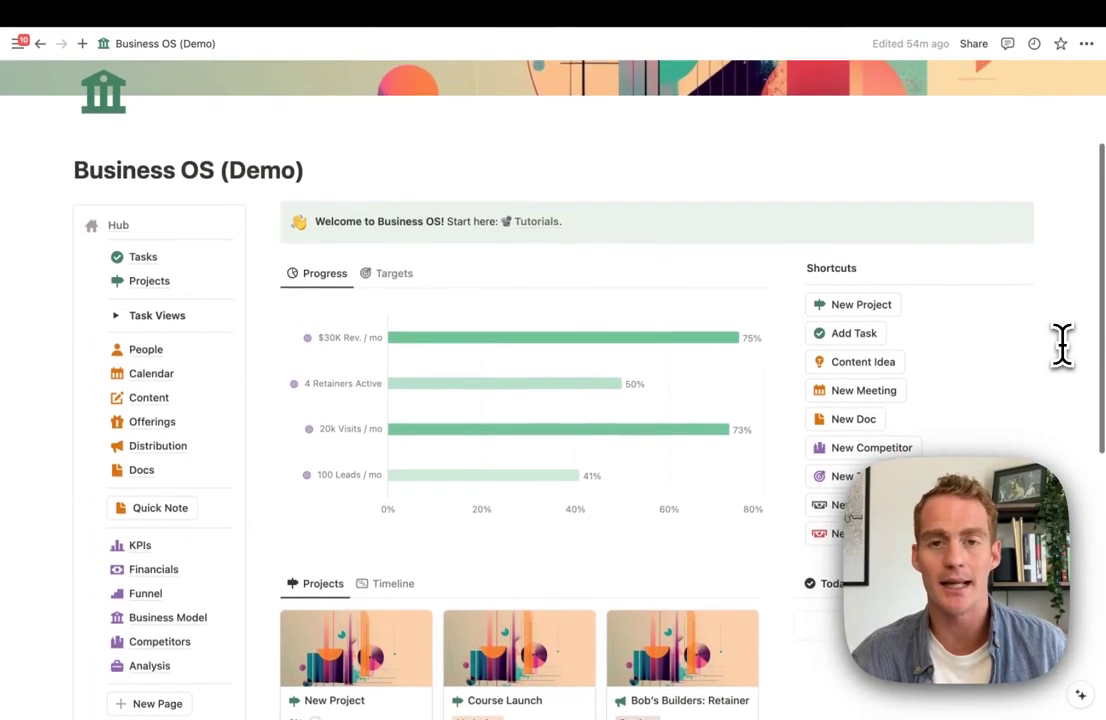
- Open the Financials page and review its Revenue, Expenses and Profit-Loss charts
{"action": "left_click", "coordinate": [425, 378]}
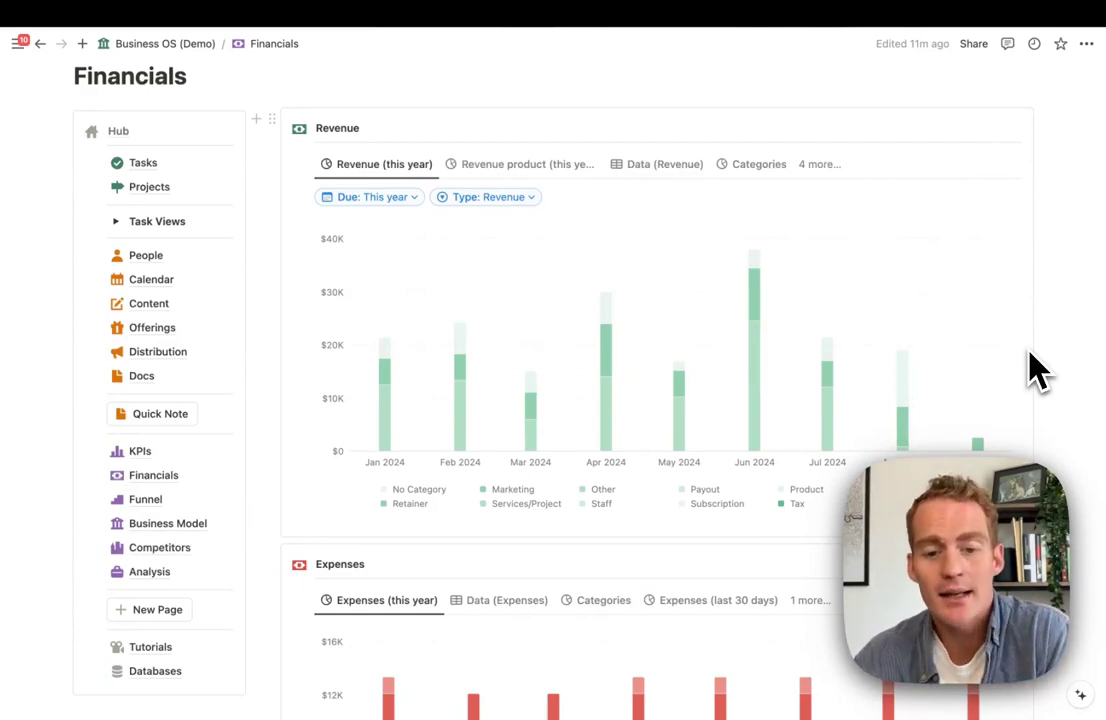
{"action": "scroll", "coordinate": [835, 370], "scroll_direction": "down", "scroll_amount": 3}
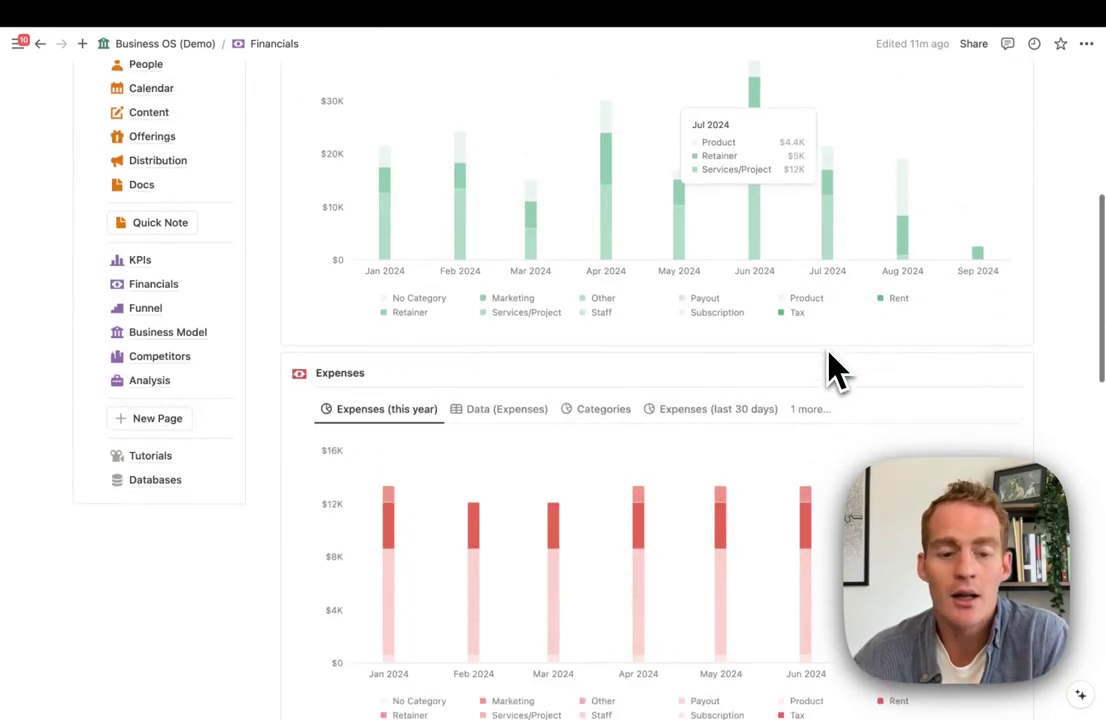
{"action": "scroll", "coordinate": [835, 370], "scroll_direction": "down", "scroll_amount": 2}
{"action": "scroll", "coordinate": [645, 385], "scroll_direction": "down", "scroll_amount": 2}
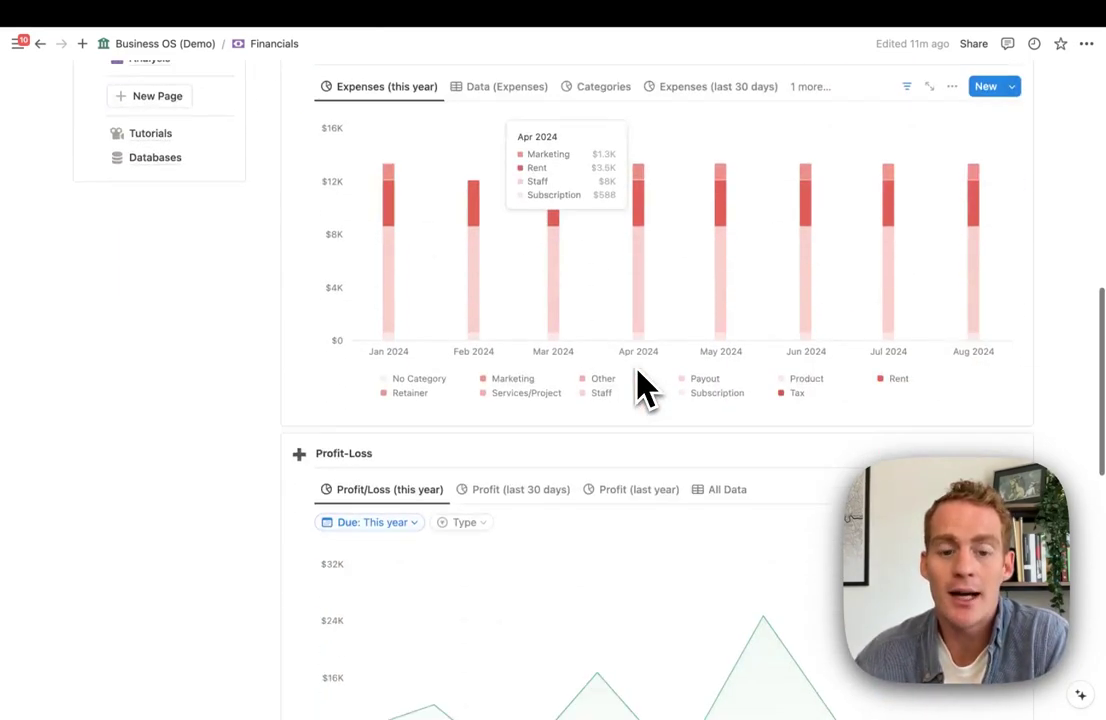
{"action": "scroll", "coordinate": [645, 385], "scroll_direction": "down", "scroll_amount": 3}
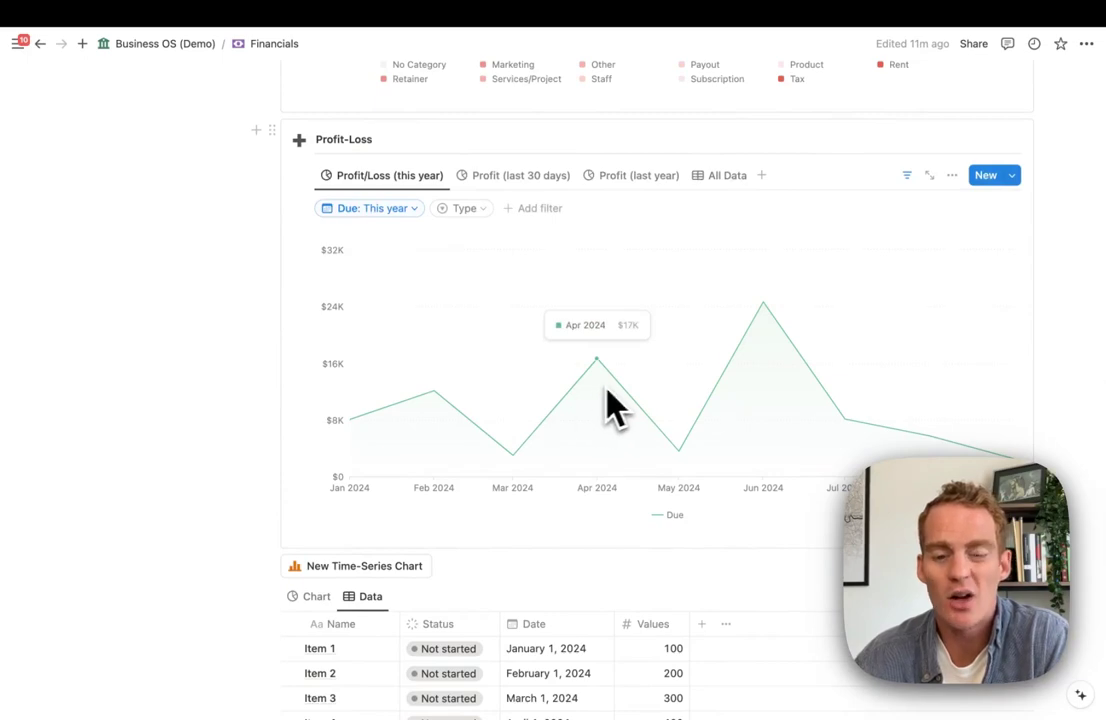
{"action": "scroll", "coordinate": [652, 395], "scroll_direction": "up", "scroll_amount": 1}
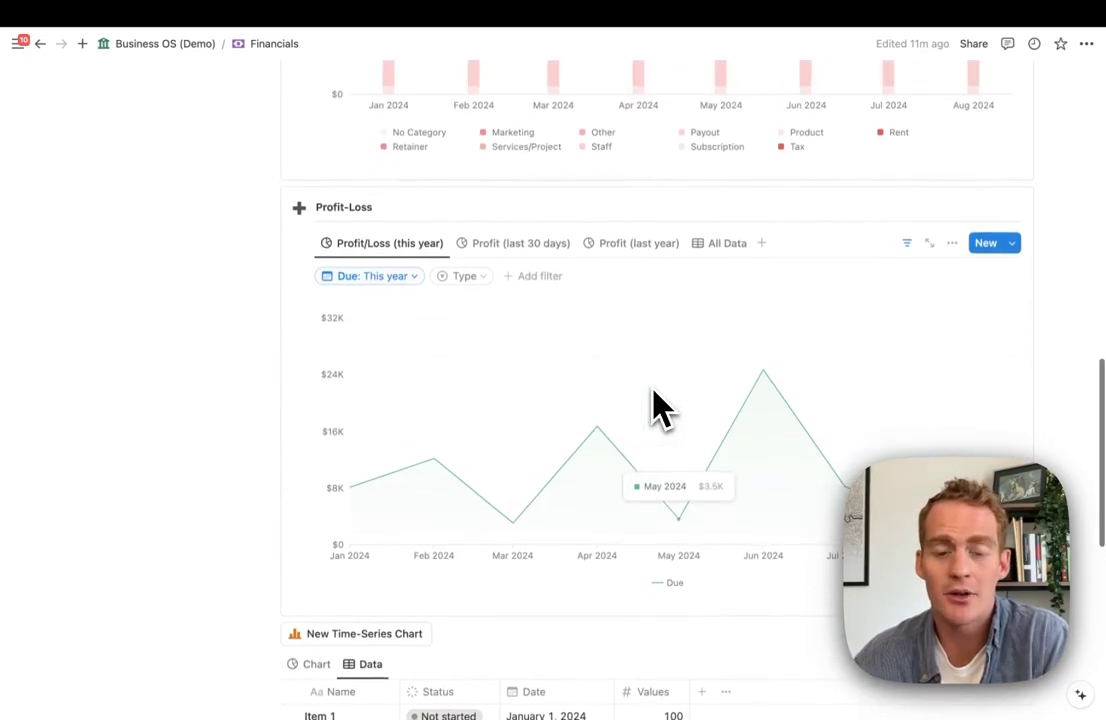
{"action": "scroll", "coordinate": [652, 405], "scroll_direction": "up", "scroll_amount": 10}
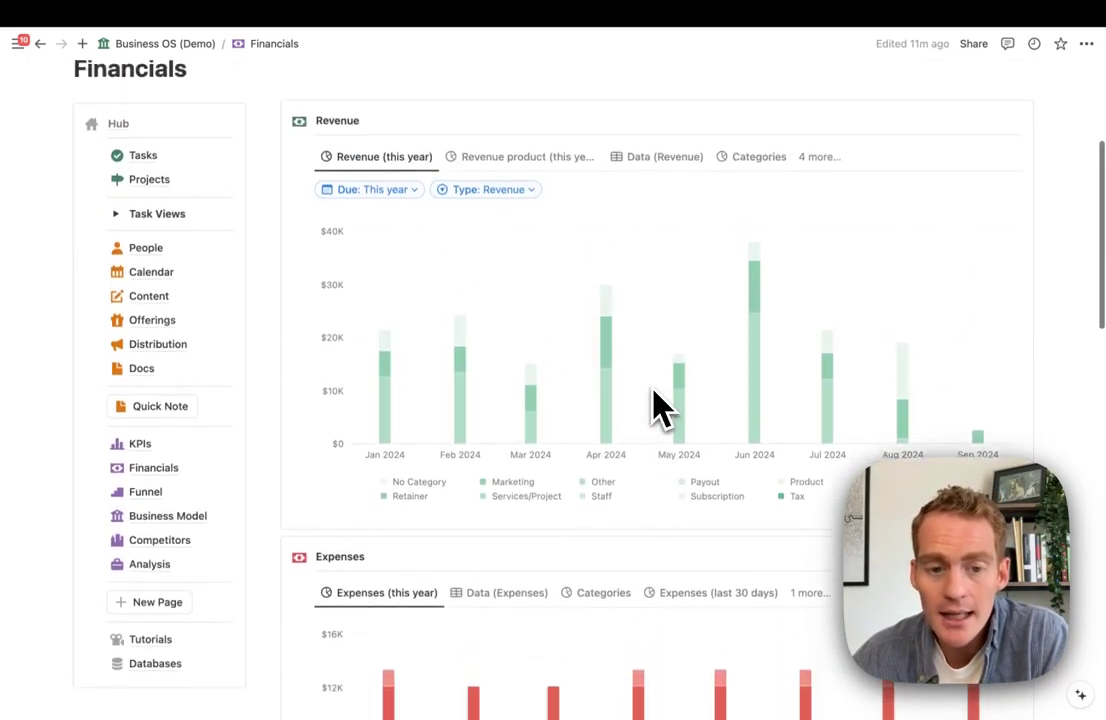
{"action": "scroll", "coordinate": [655, 405], "scroll_direction": "up", "scroll_amount": 2}
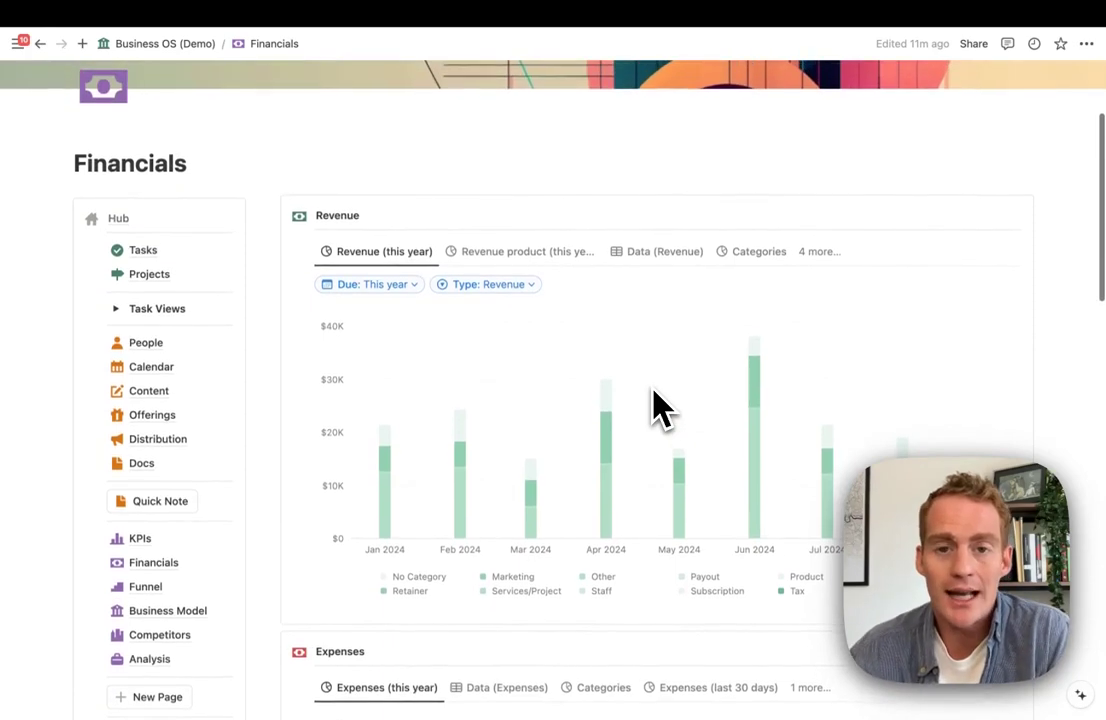
- Edit the Revenue (this year) chart view, trying the Colorful palette and setting the color back to Green
{"action": "left_click", "coordinate": [410, 258]}
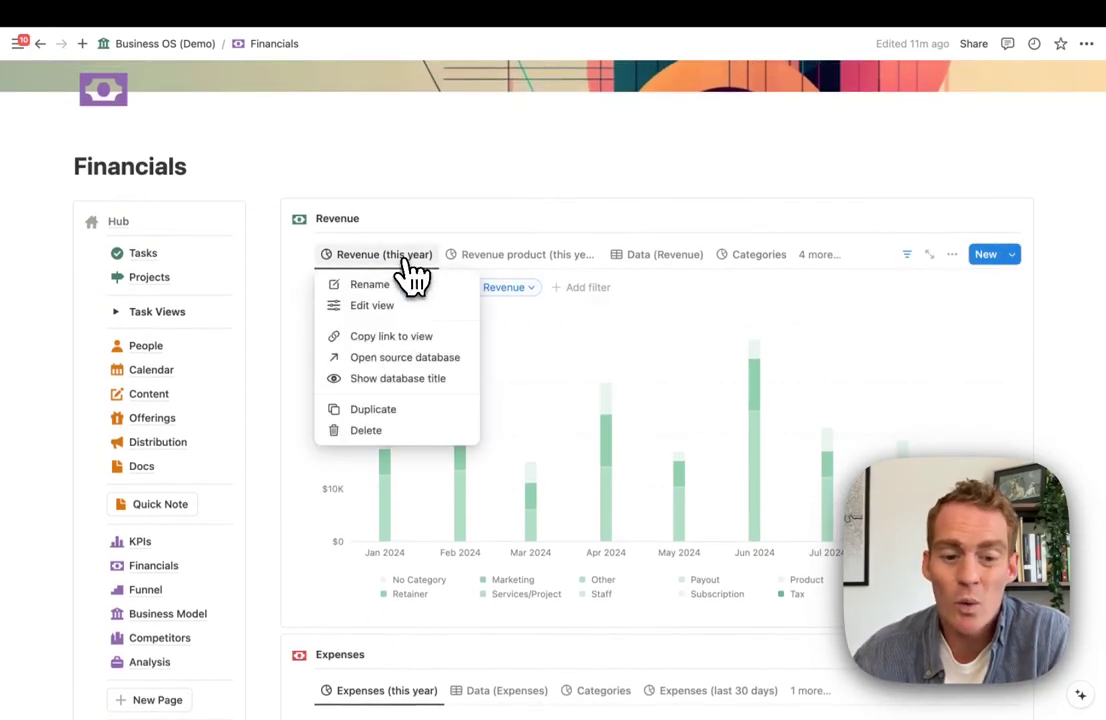
{"action": "left_click", "coordinate": [405, 307]}
{"action": "scroll", "coordinate": [1015, 415], "scroll_direction": "down", "scroll_amount": 1}
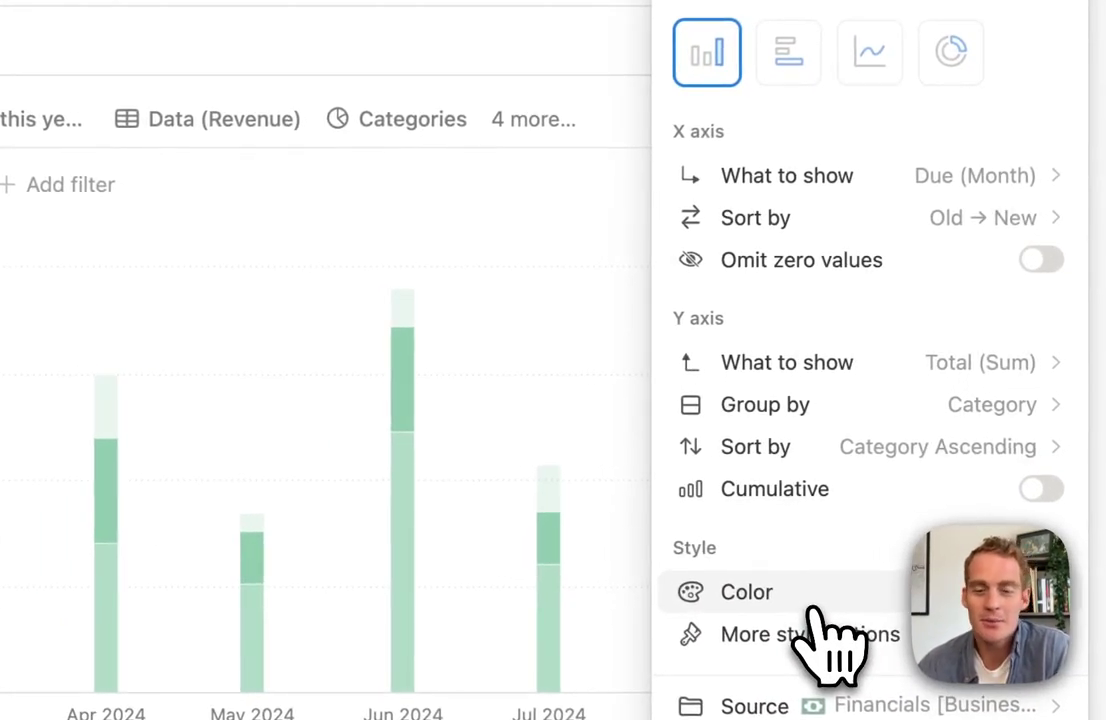
{"action": "left_click", "coordinate": [815, 600]}
{"action": "left_click", "coordinate": [884, 142]}
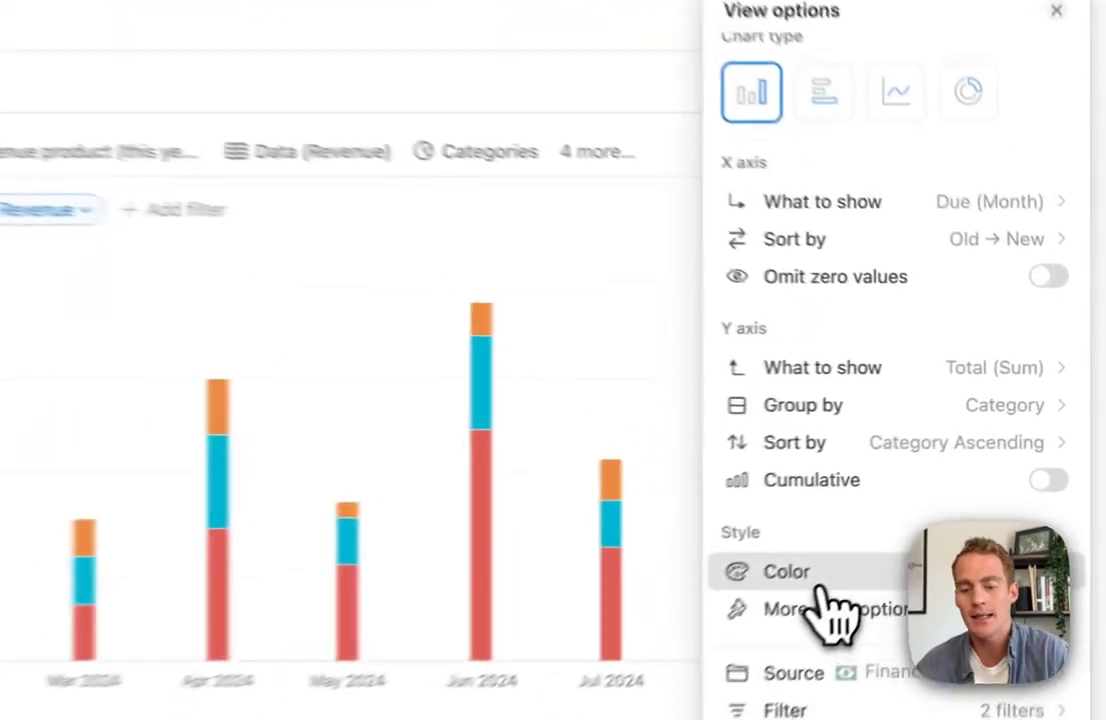
{"action": "left_click", "coordinate": [946, 497]}
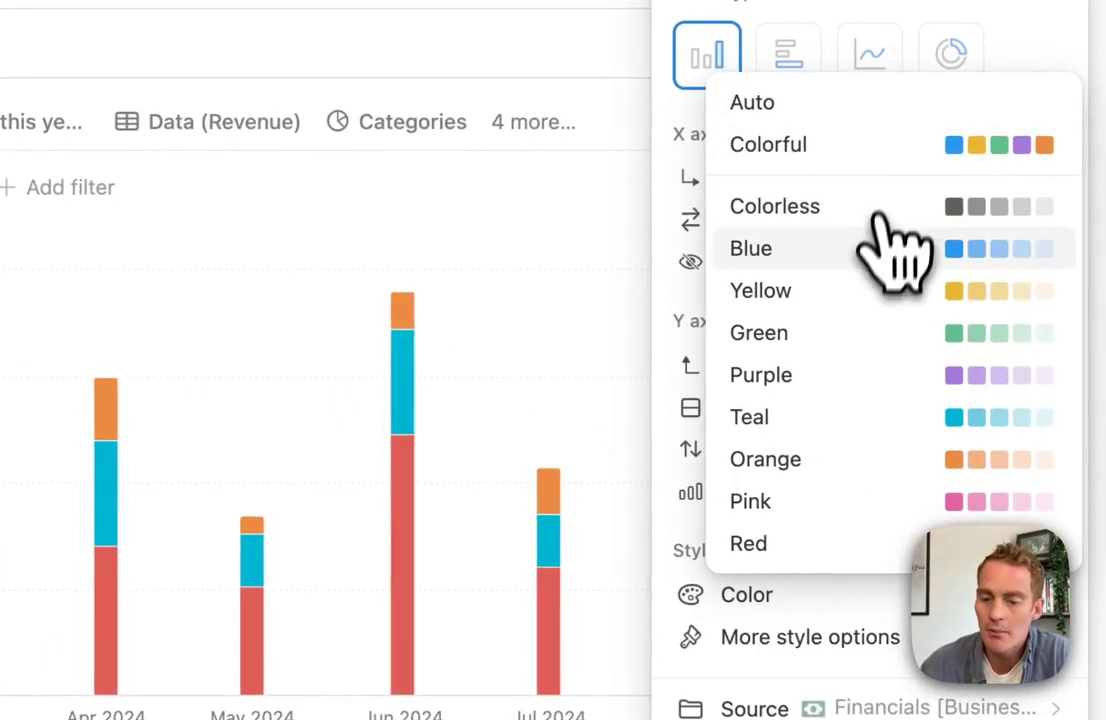
{"action": "left_click", "coordinate": [855, 335]}
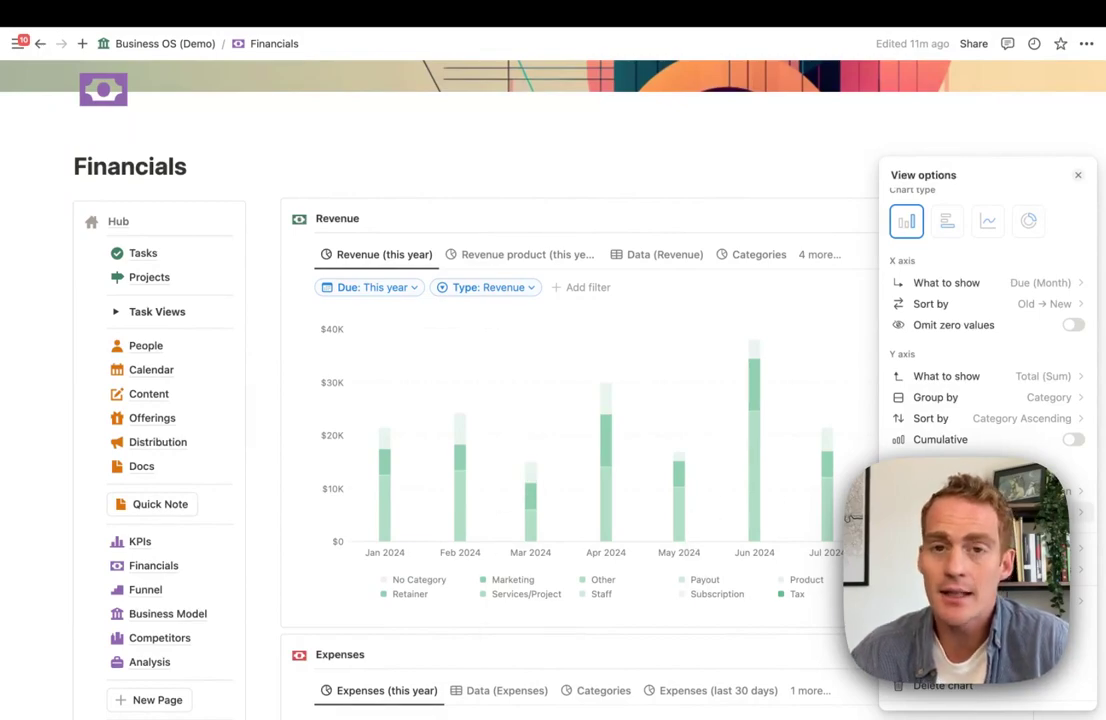
- Save the Revenue (this year) chart as an image with a light blue background, copying it as a PNG
{"action": "left_click", "coordinate": [1073, 643]}
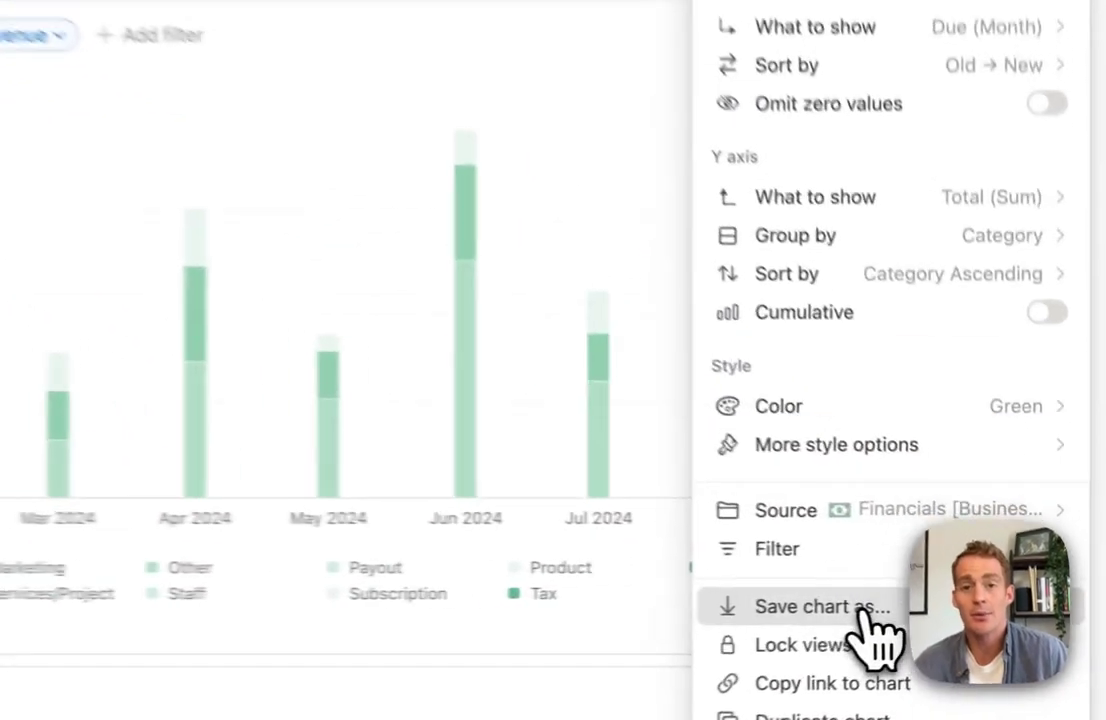
{"action": "left_click", "coordinate": [972, 600]}
{"action": "left_click", "coordinate": [765, 428]}
{"action": "left_click", "coordinate": [838, 428]}
{"action": "left_click", "coordinate": [903, 428]}
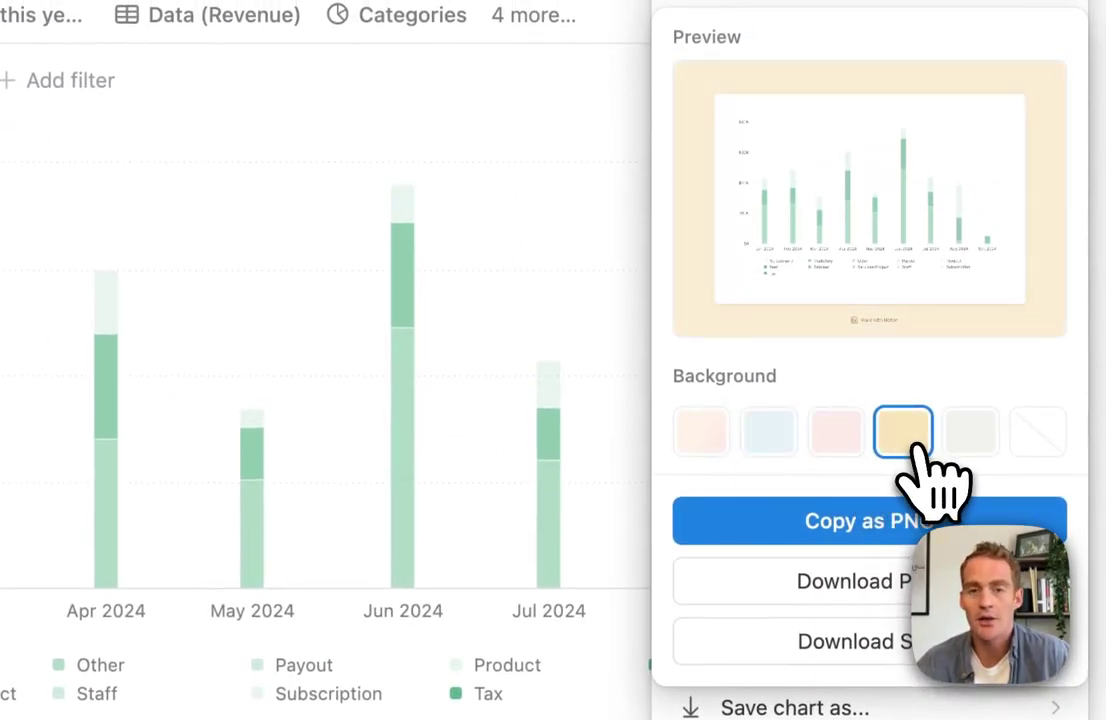
{"action": "left_click", "coordinate": [977, 440]}
{"action": "left_click", "coordinate": [780, 437]}
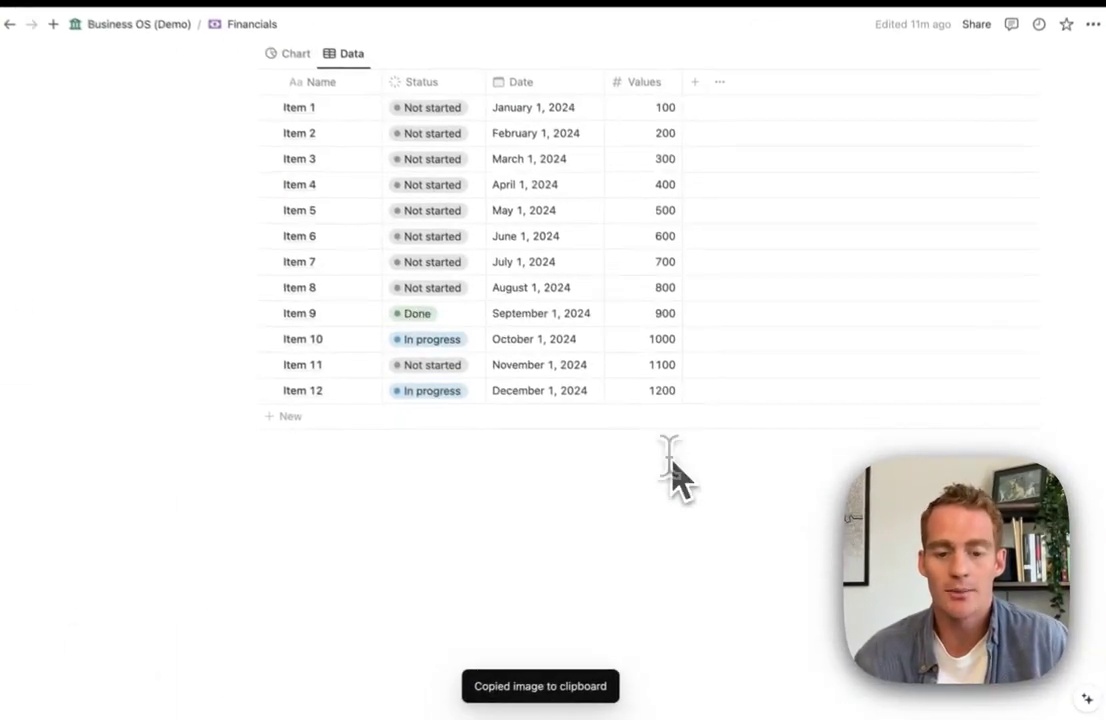
- Paste the copied chart image below the Data table on the Financials page and add an empty line beneath it
{"action": "left_click", "coordinate": [650, 458]}
{"action": "key", "text": "ctrl+v"}
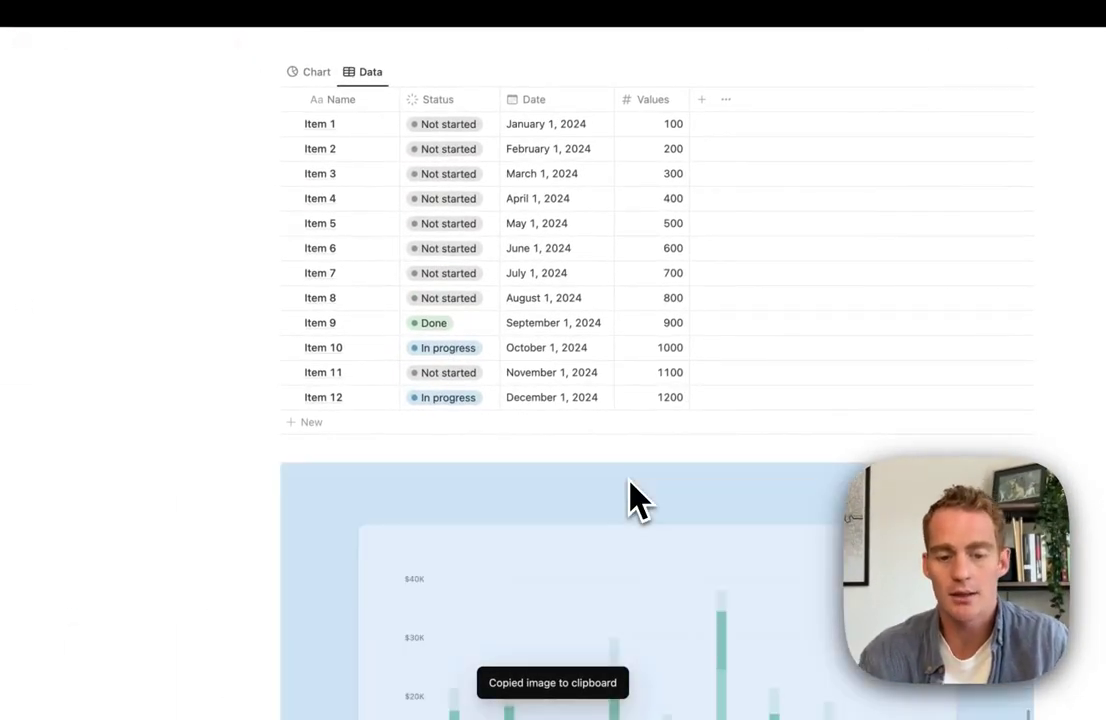
{"action": "scroll", "coordinate": [751, 487], "scroll_direction": "down", "scroll_amount": 4}
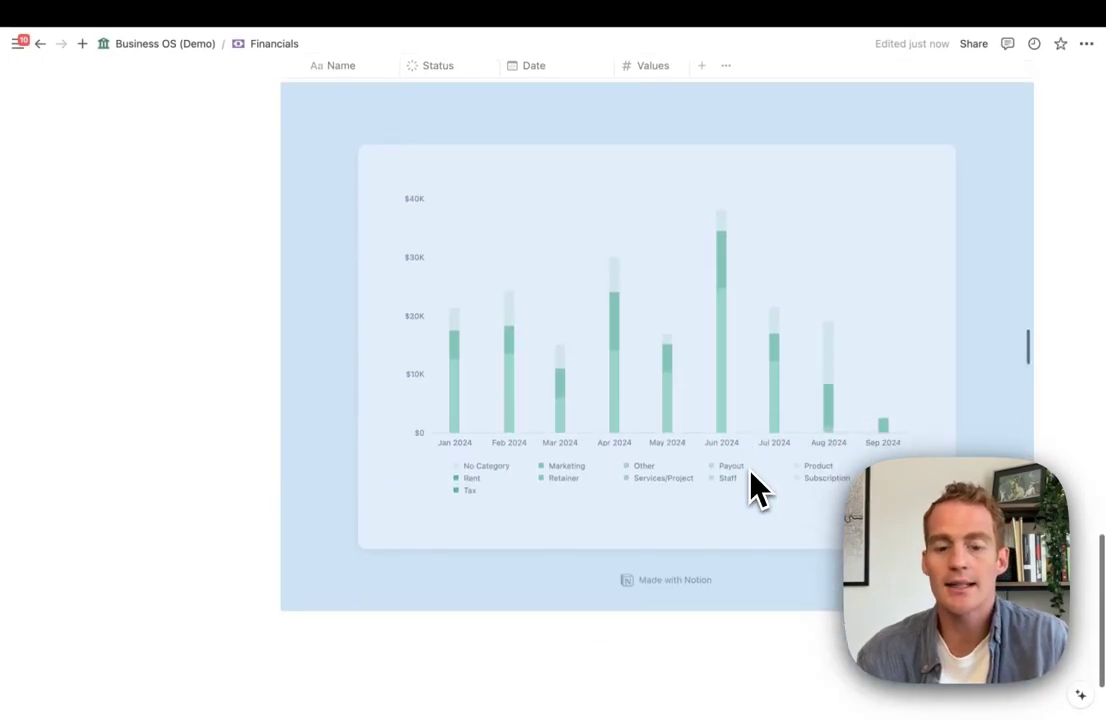
{"action": "key", "text": "Return"}
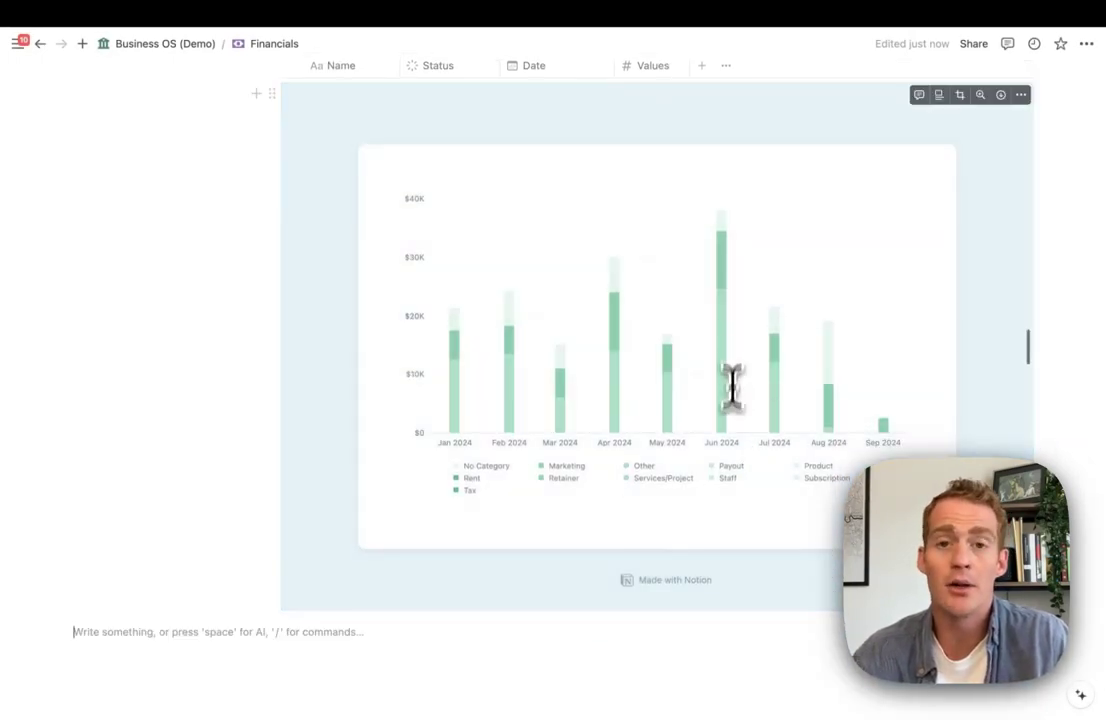
- Return to the beginning of the Financials page and look over the Revenue chart and the Hub navigation block
{"action": "scroll", "coordinate": [699, 427], "scroll_direction": "up", "scroll_amount": 10}
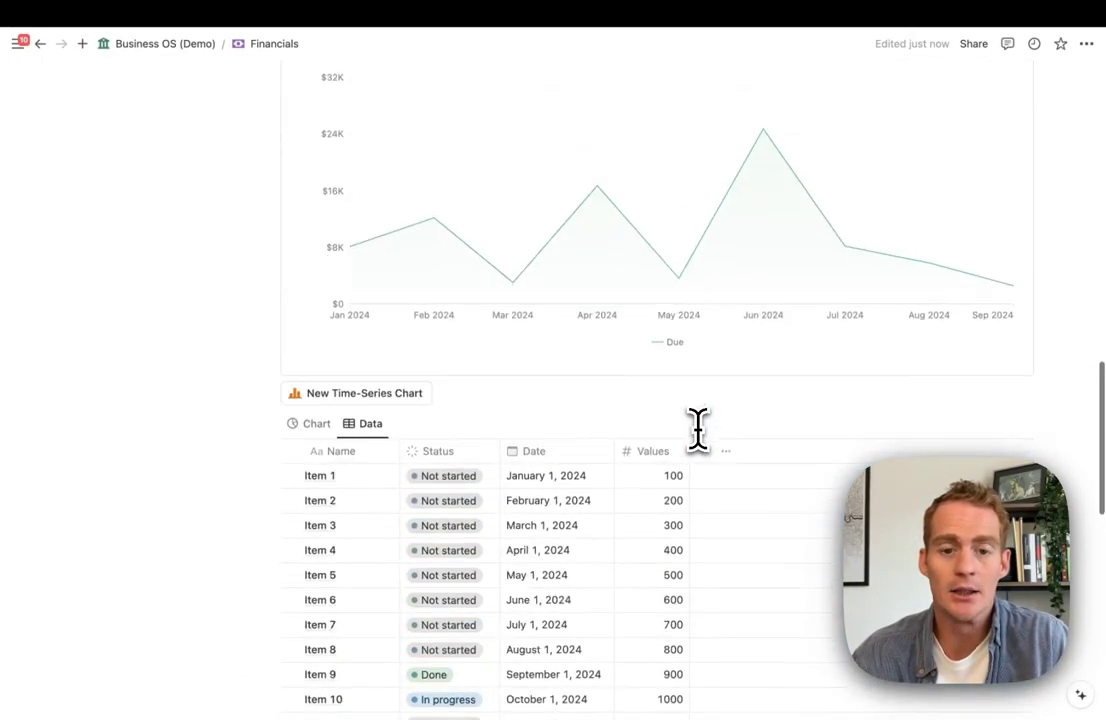
{"action": "scroll", "coordinate": [697, 428], "scroll_direction": "up", "scroll_amount": 15}
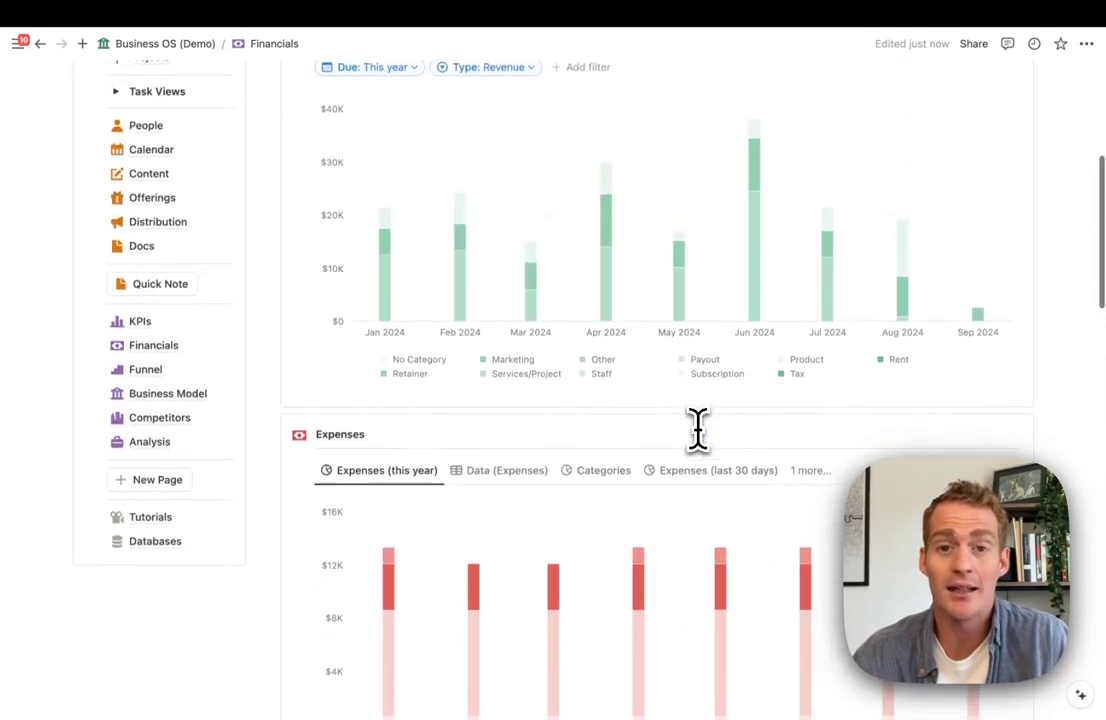
{"action": "scroll", "coordinate": [697, 428], "scroll_direction": "up", "scroll_amount": 5}
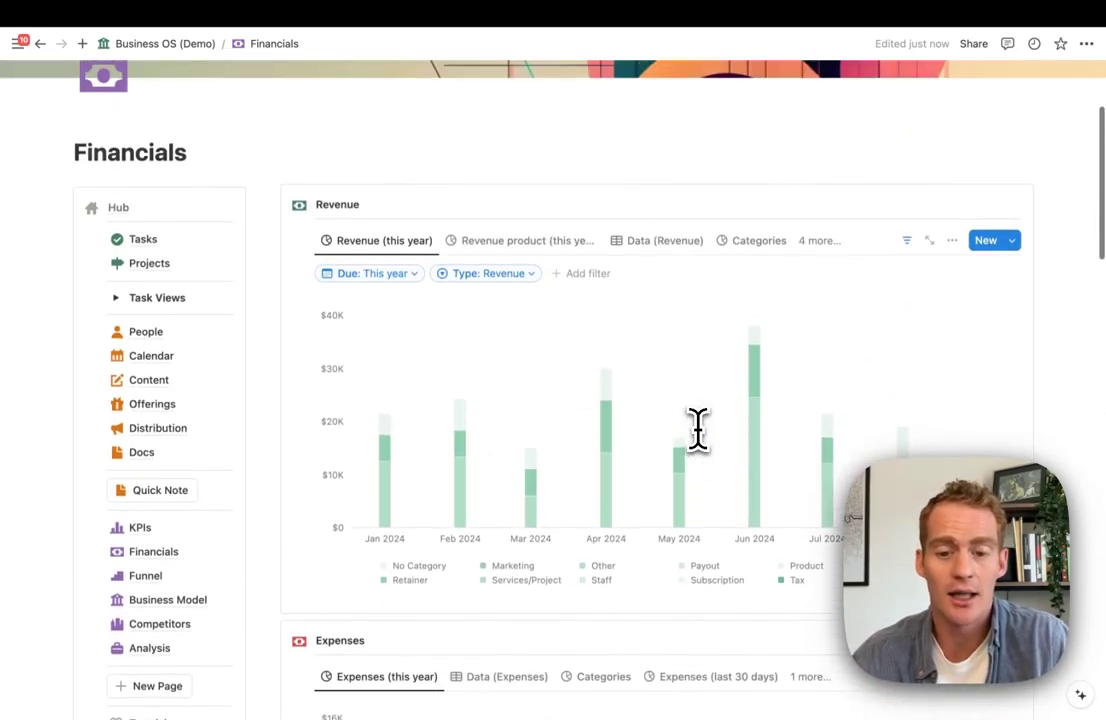
{"action": "scroll", "coordinate": [881, 341], "scroll_direction": "up", "scroll_amount": 3}
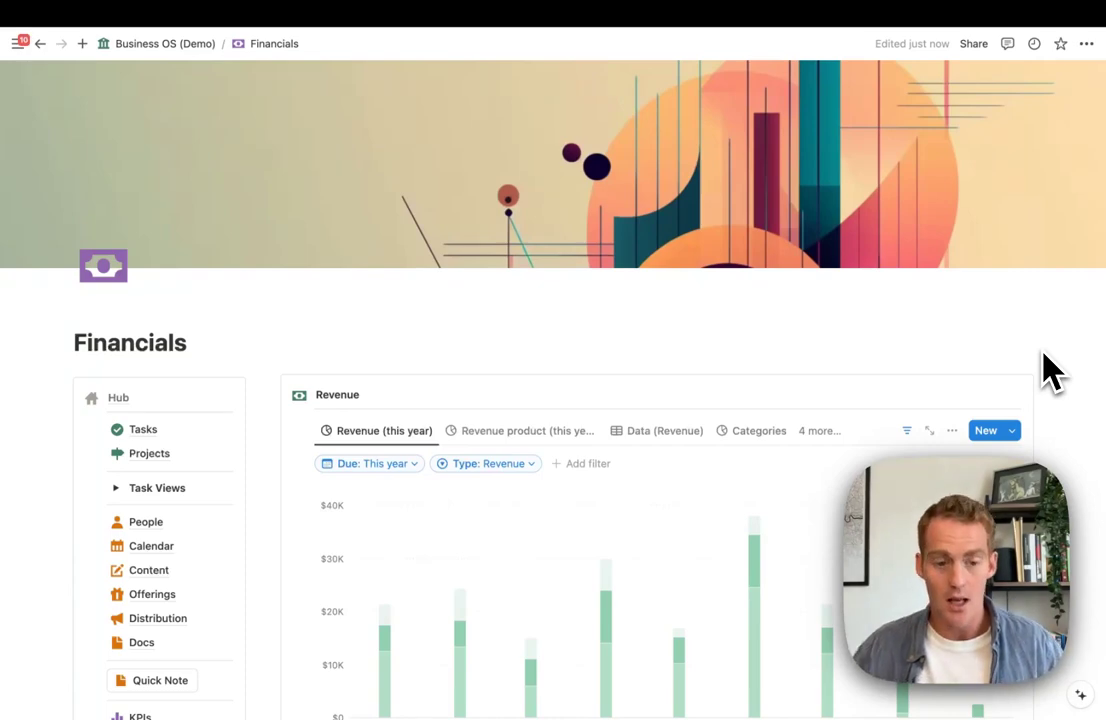
{"action": "scroll", "coordinate": [684, 370], "scroll_direction": "down", "scroll_amount": 3}
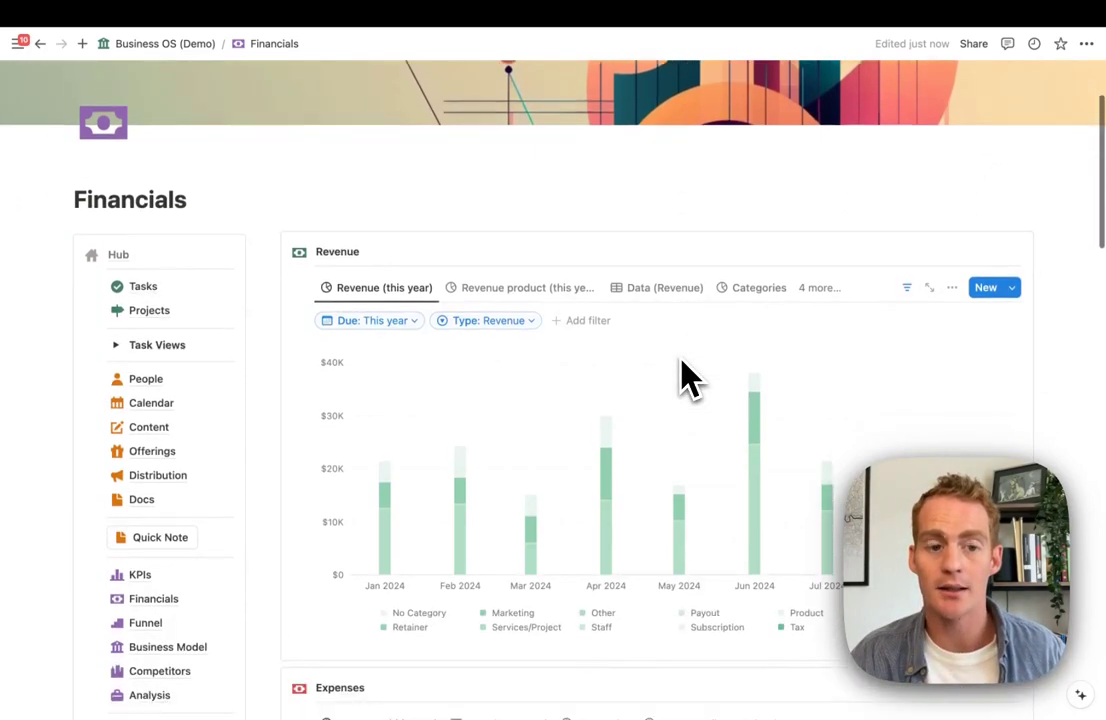
{"action": "scroll", "coordinate": [684, 378], "scroll_direction": "down", "scroll_amount": 3}
{"action": "mouse_move", "coordinate": [186, 213]}
{"action": "scroll", "coordinate": [193, 272], "scroll_direction": "up", "scroll_amount": 2}
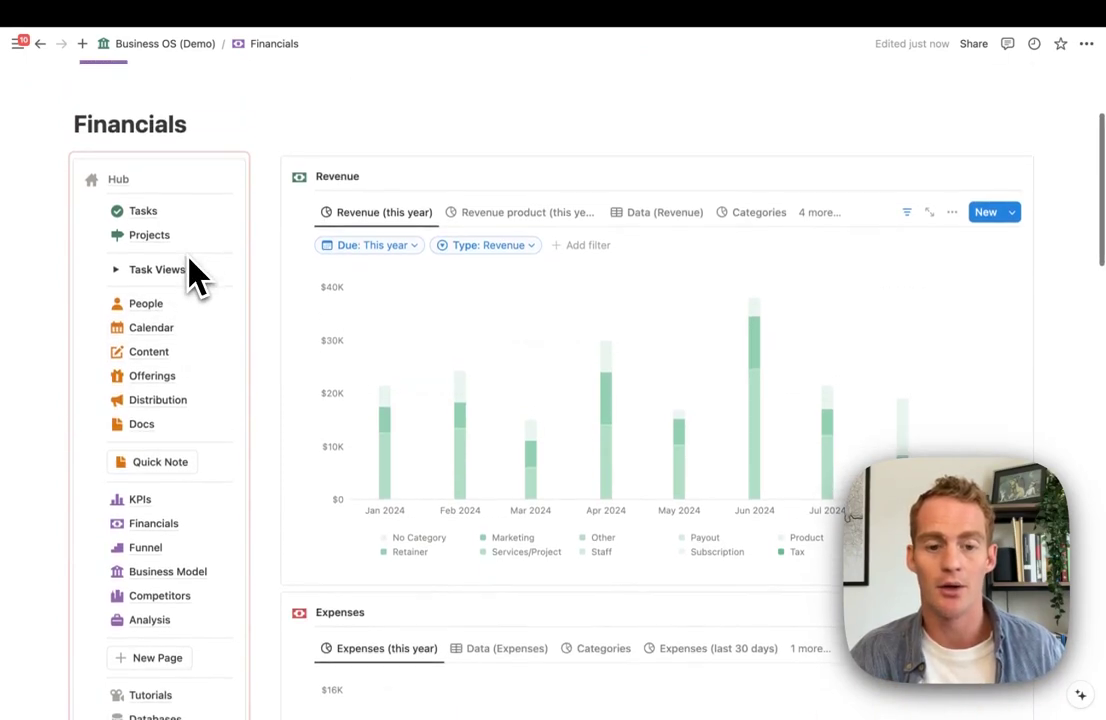
{"action": "scroll", "coordinate": [193, 272], "scroll_direction": "up", "scroll_amount": 3}
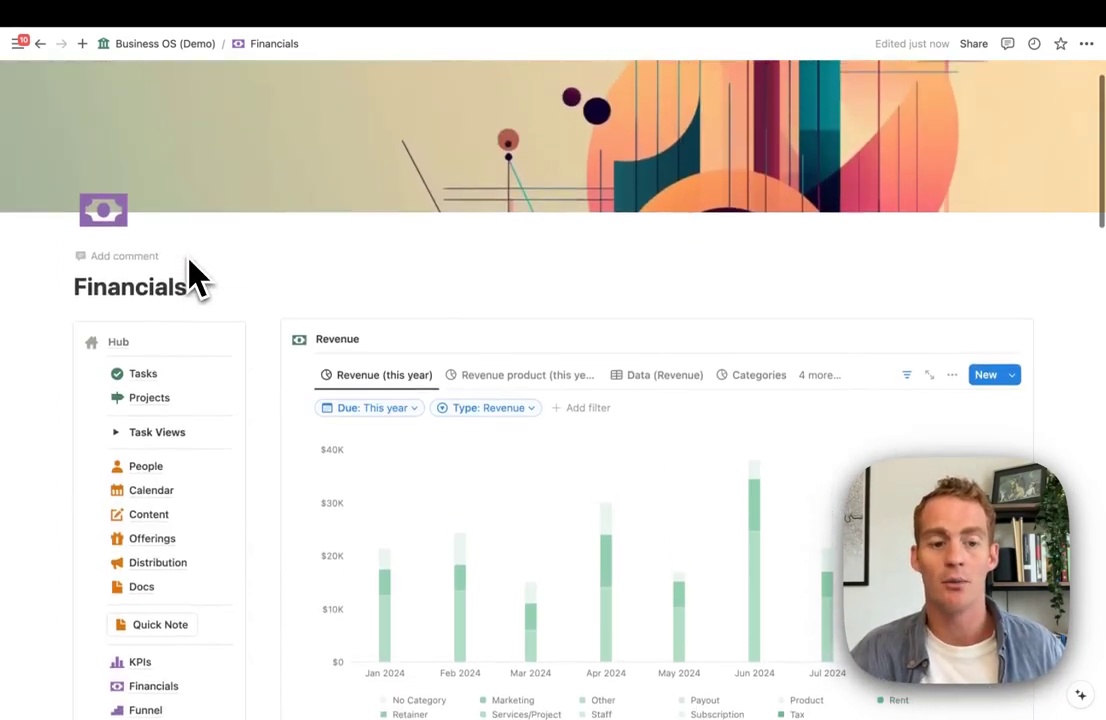